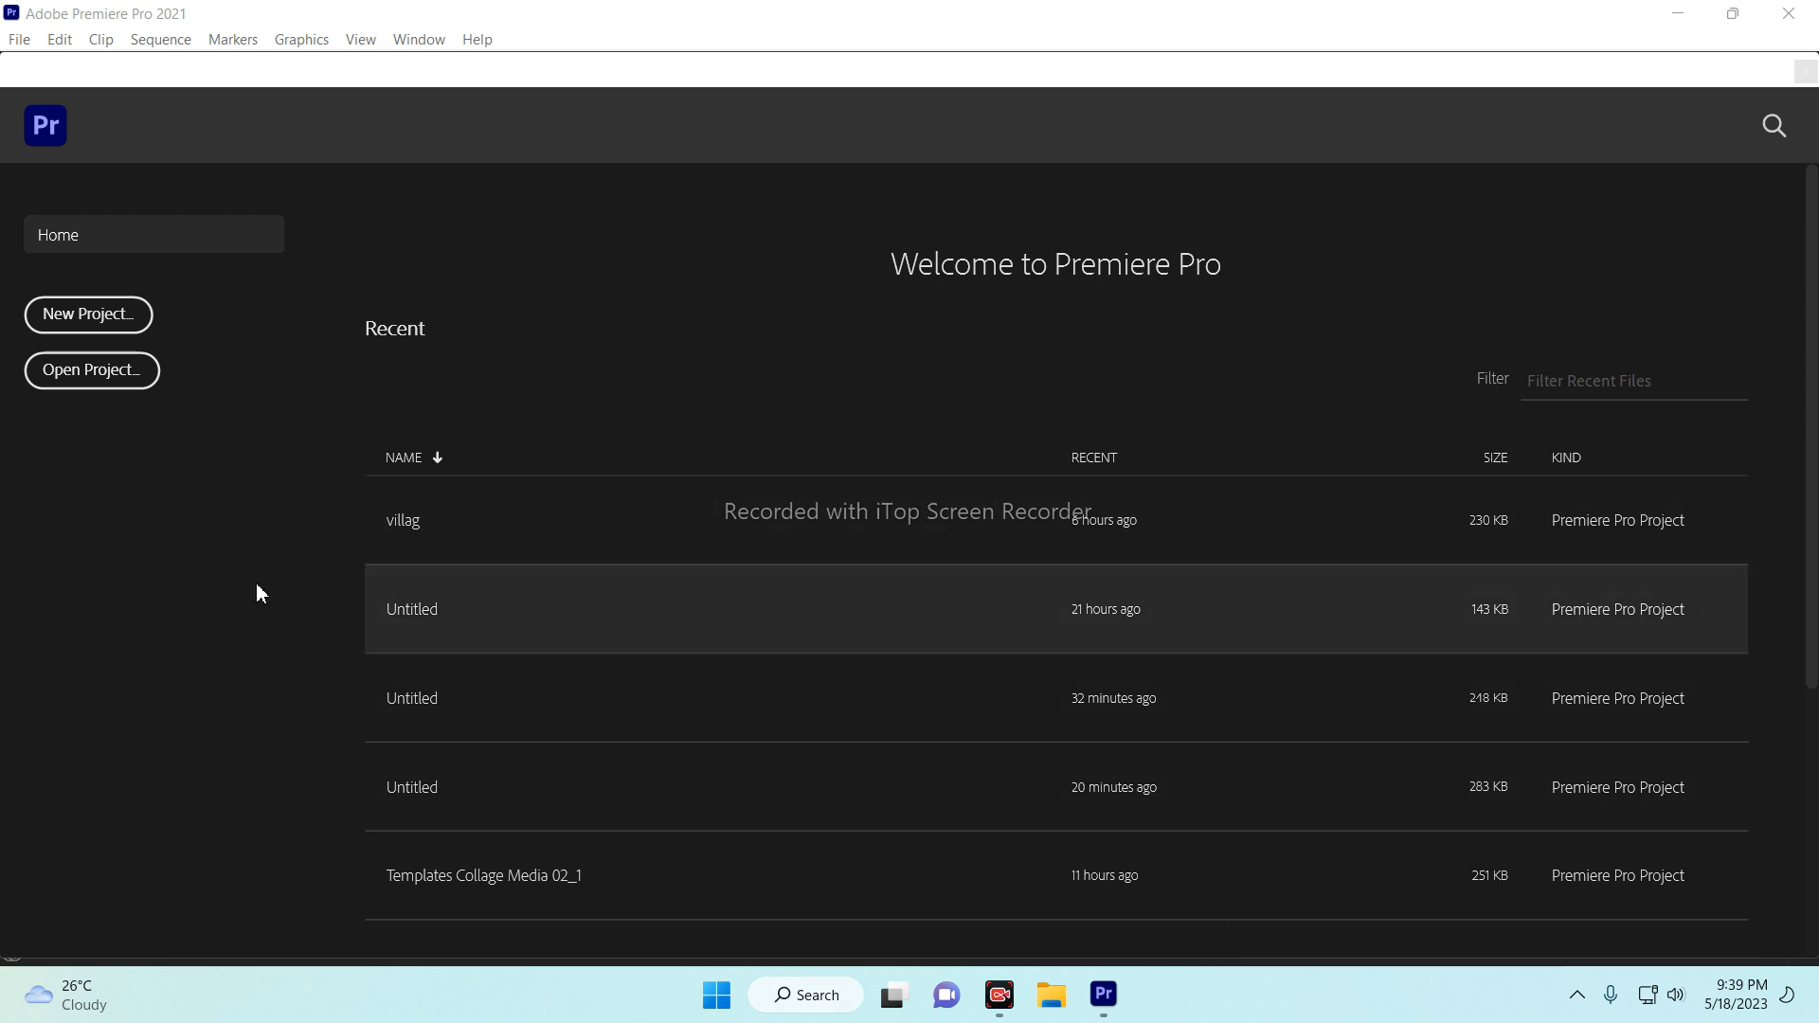
# Step: Create a new project named tes, stored in a new folder named tast1 inside C:\vvtt\Copied_Untitled
pyautogui.click(109, 324)
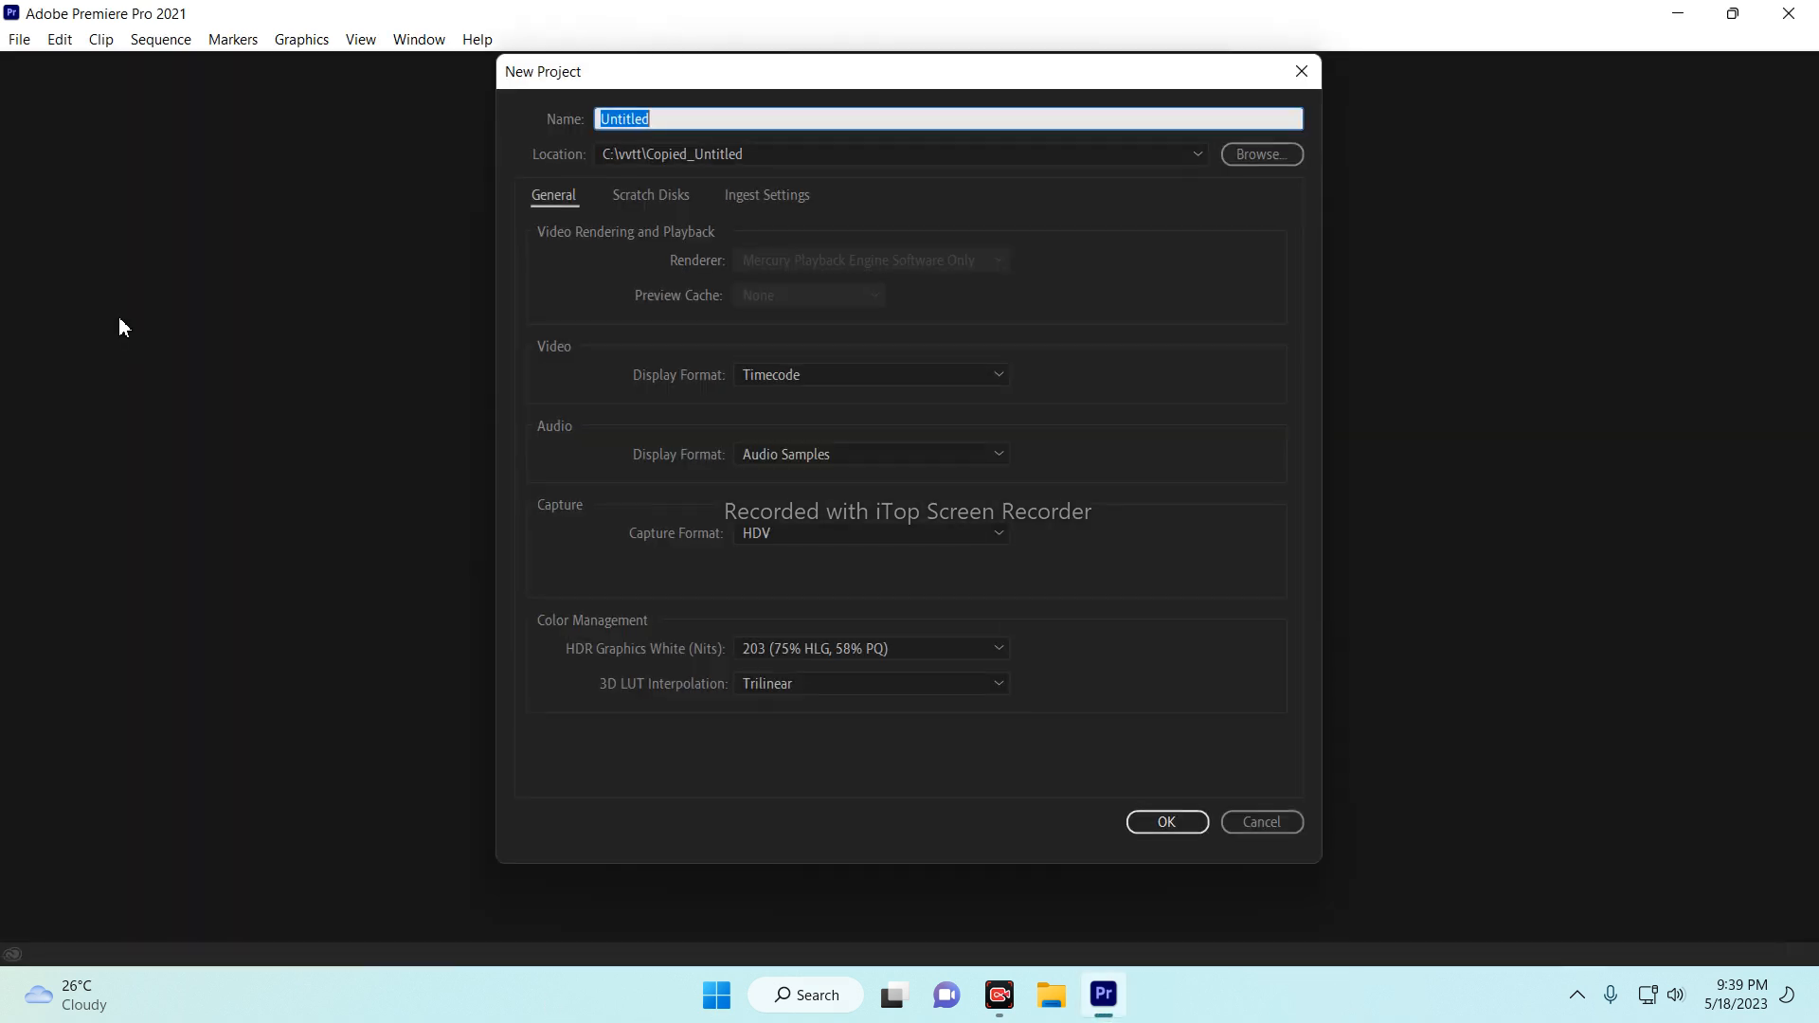
pyautogui.write('tes')
pyautogui.click(1258, 153)
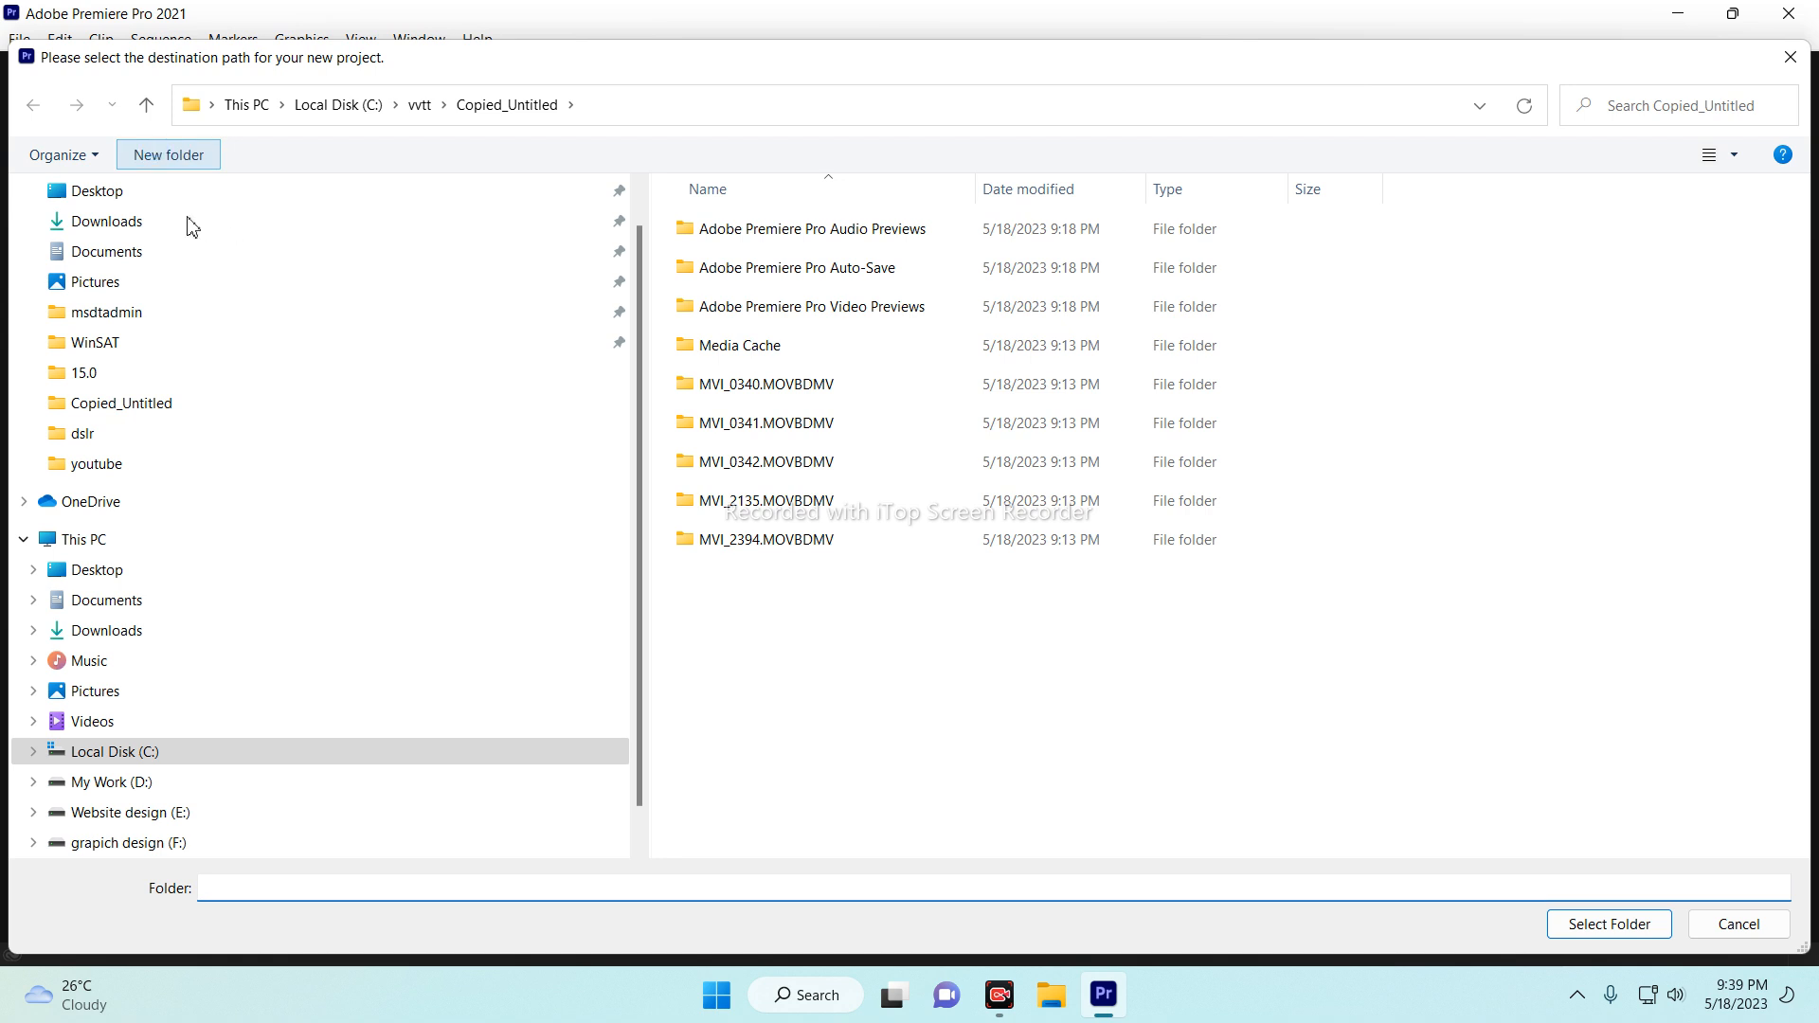
pyautogui.write('tast')
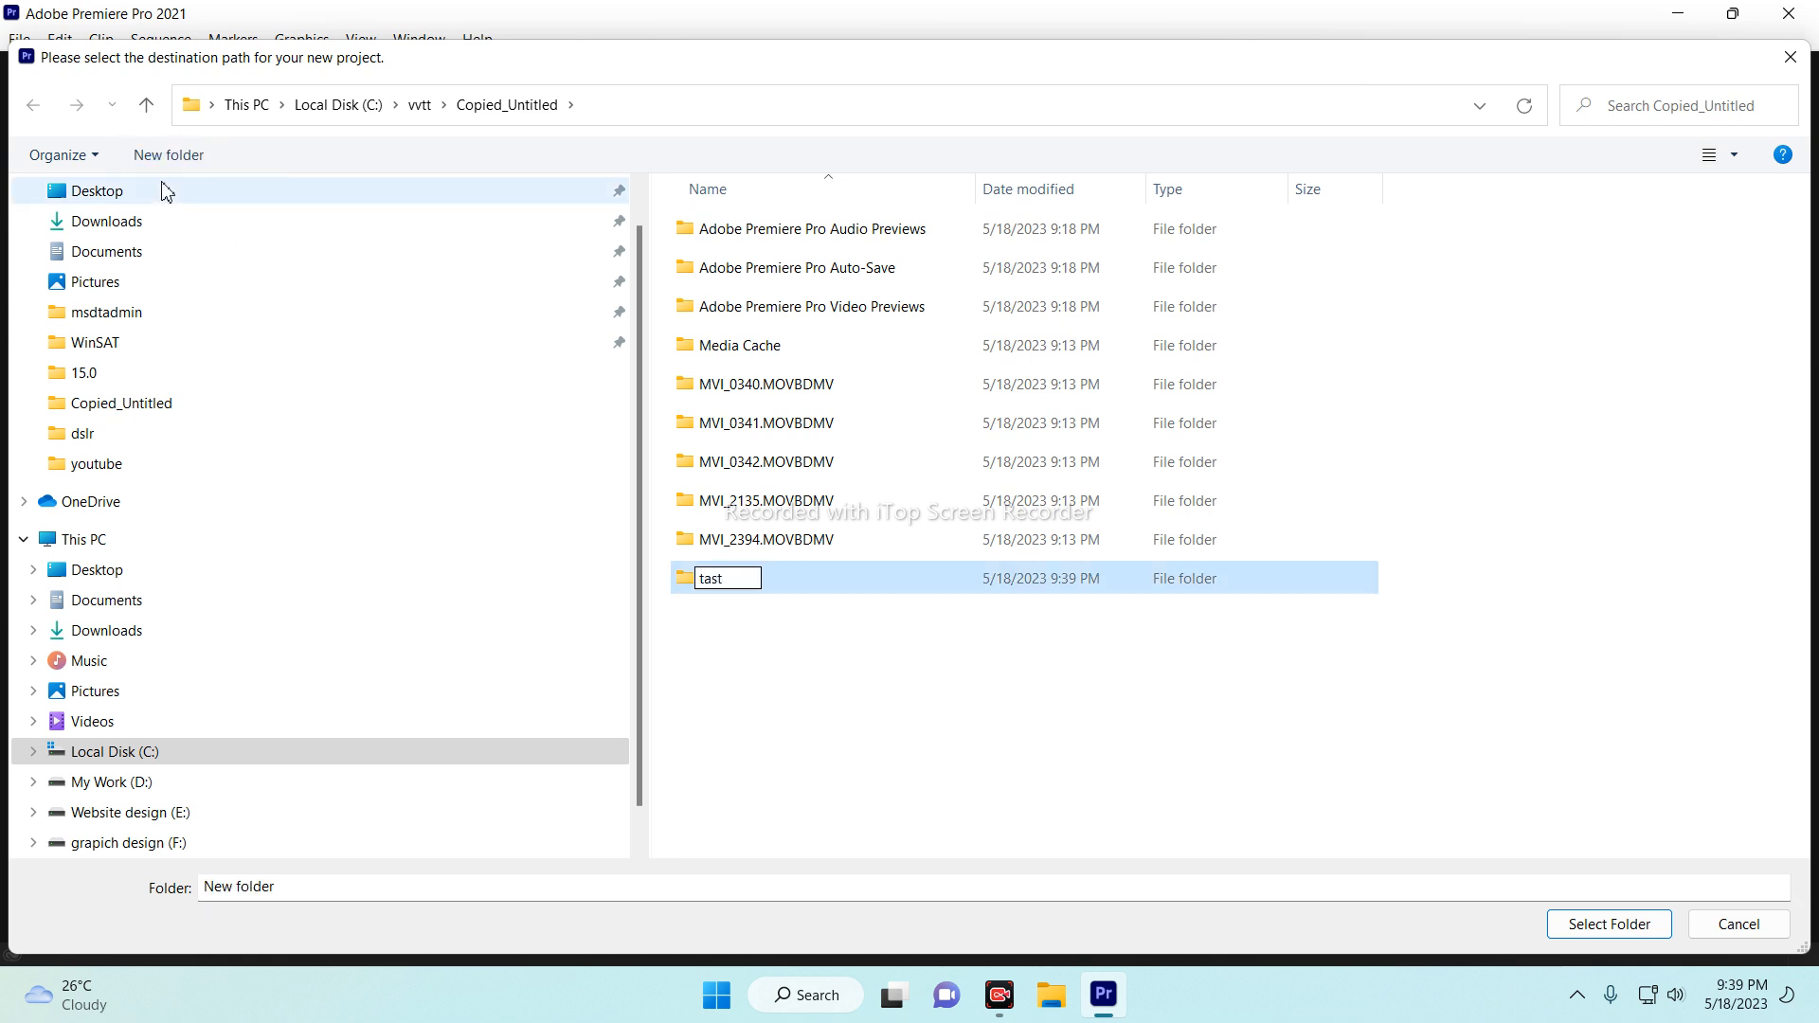
pyautogui.write('1')
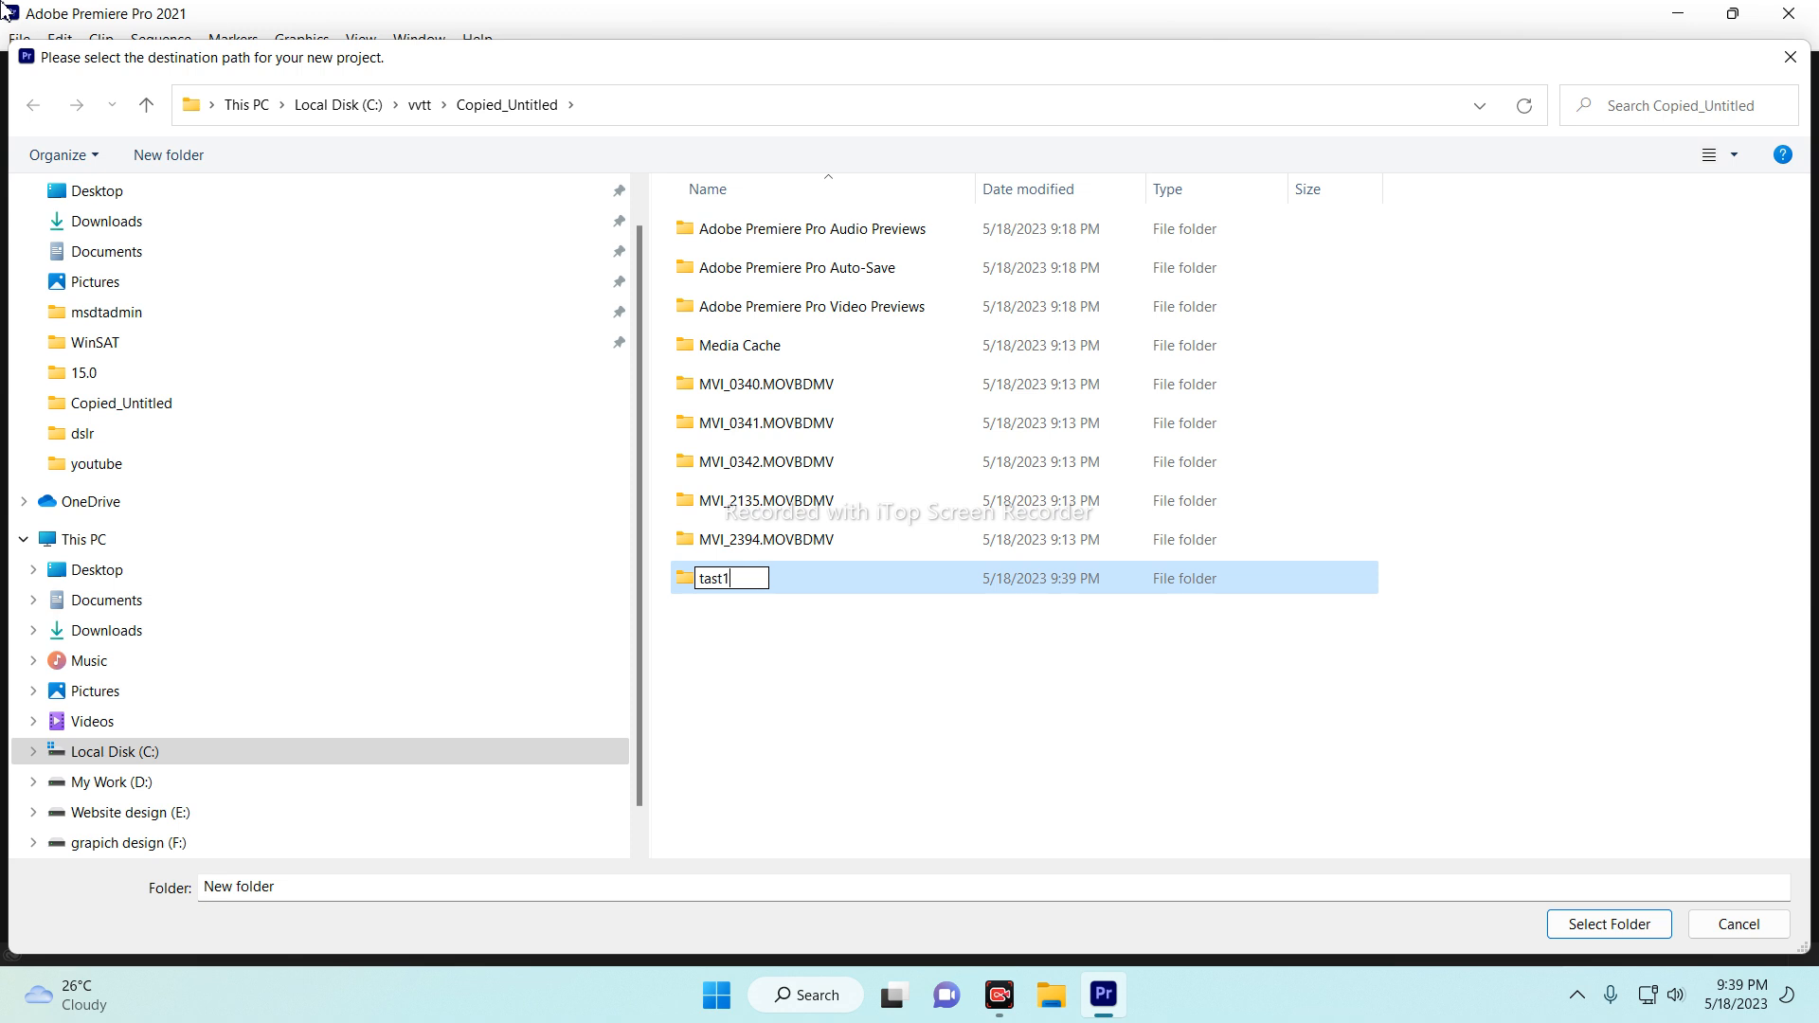
pyautogui.press('Return')
pyautogui.click(1632, 911)
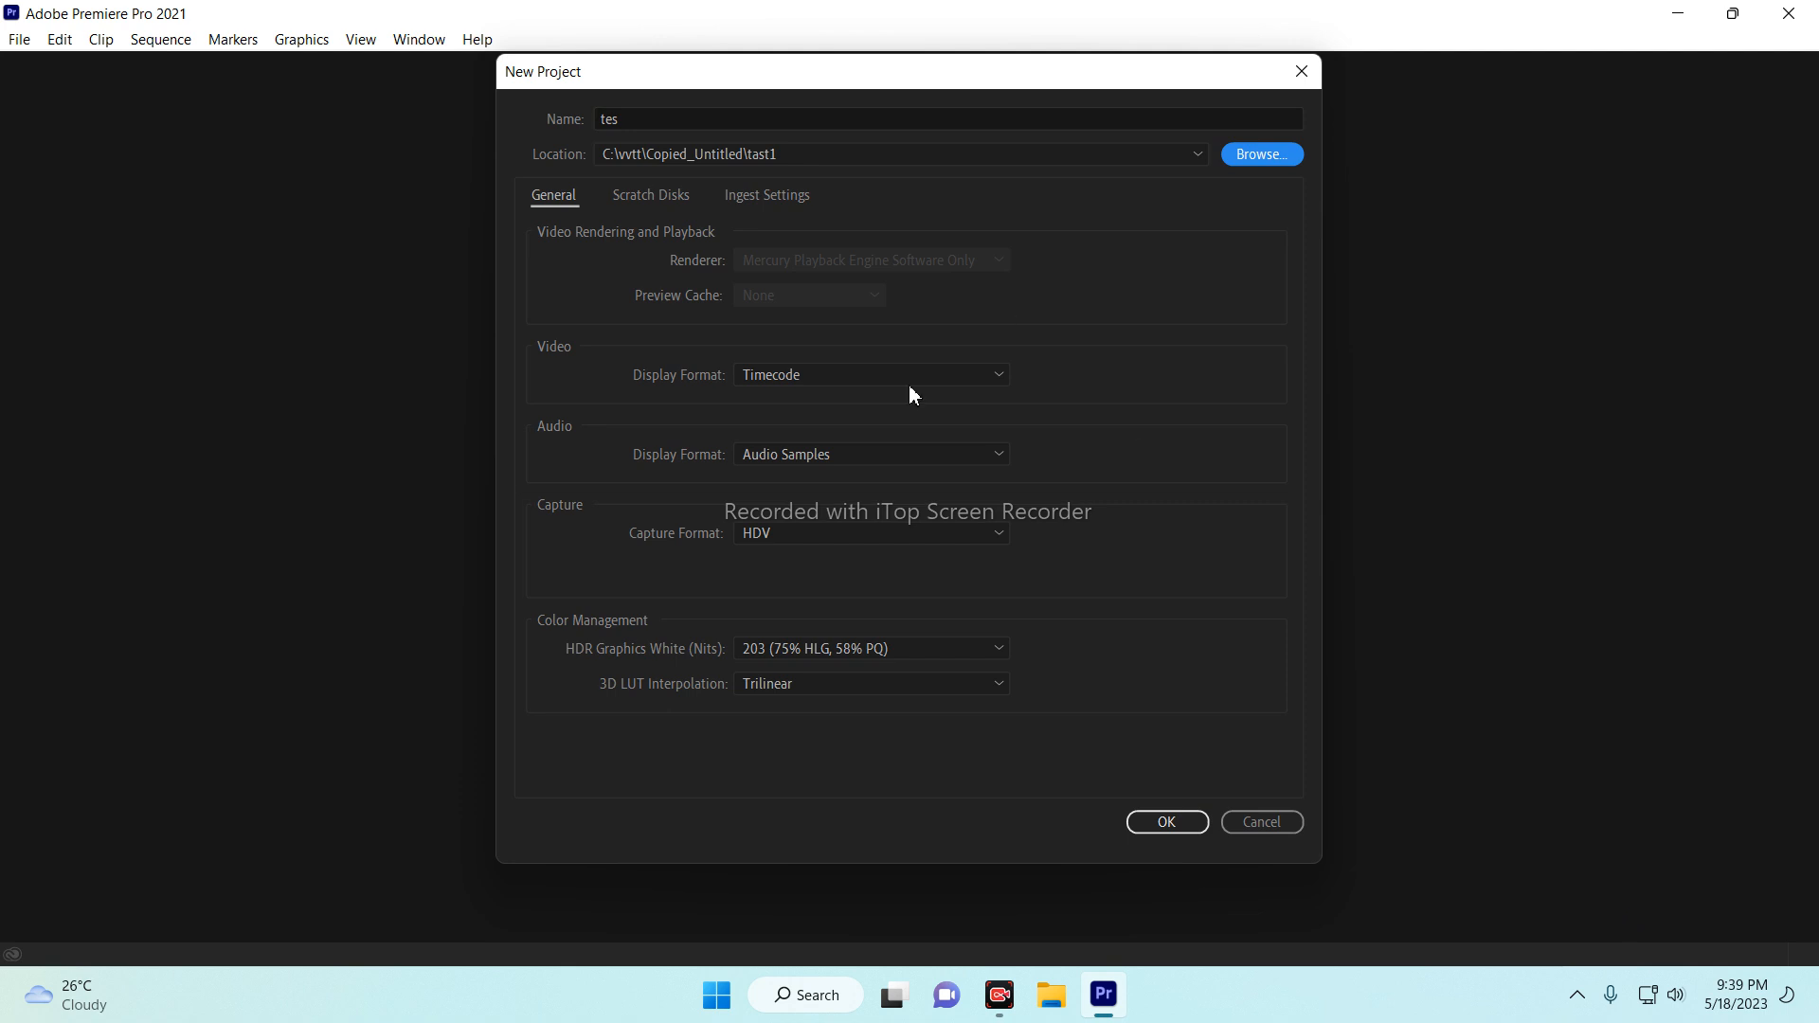
pyautogui.click(1165, 824)
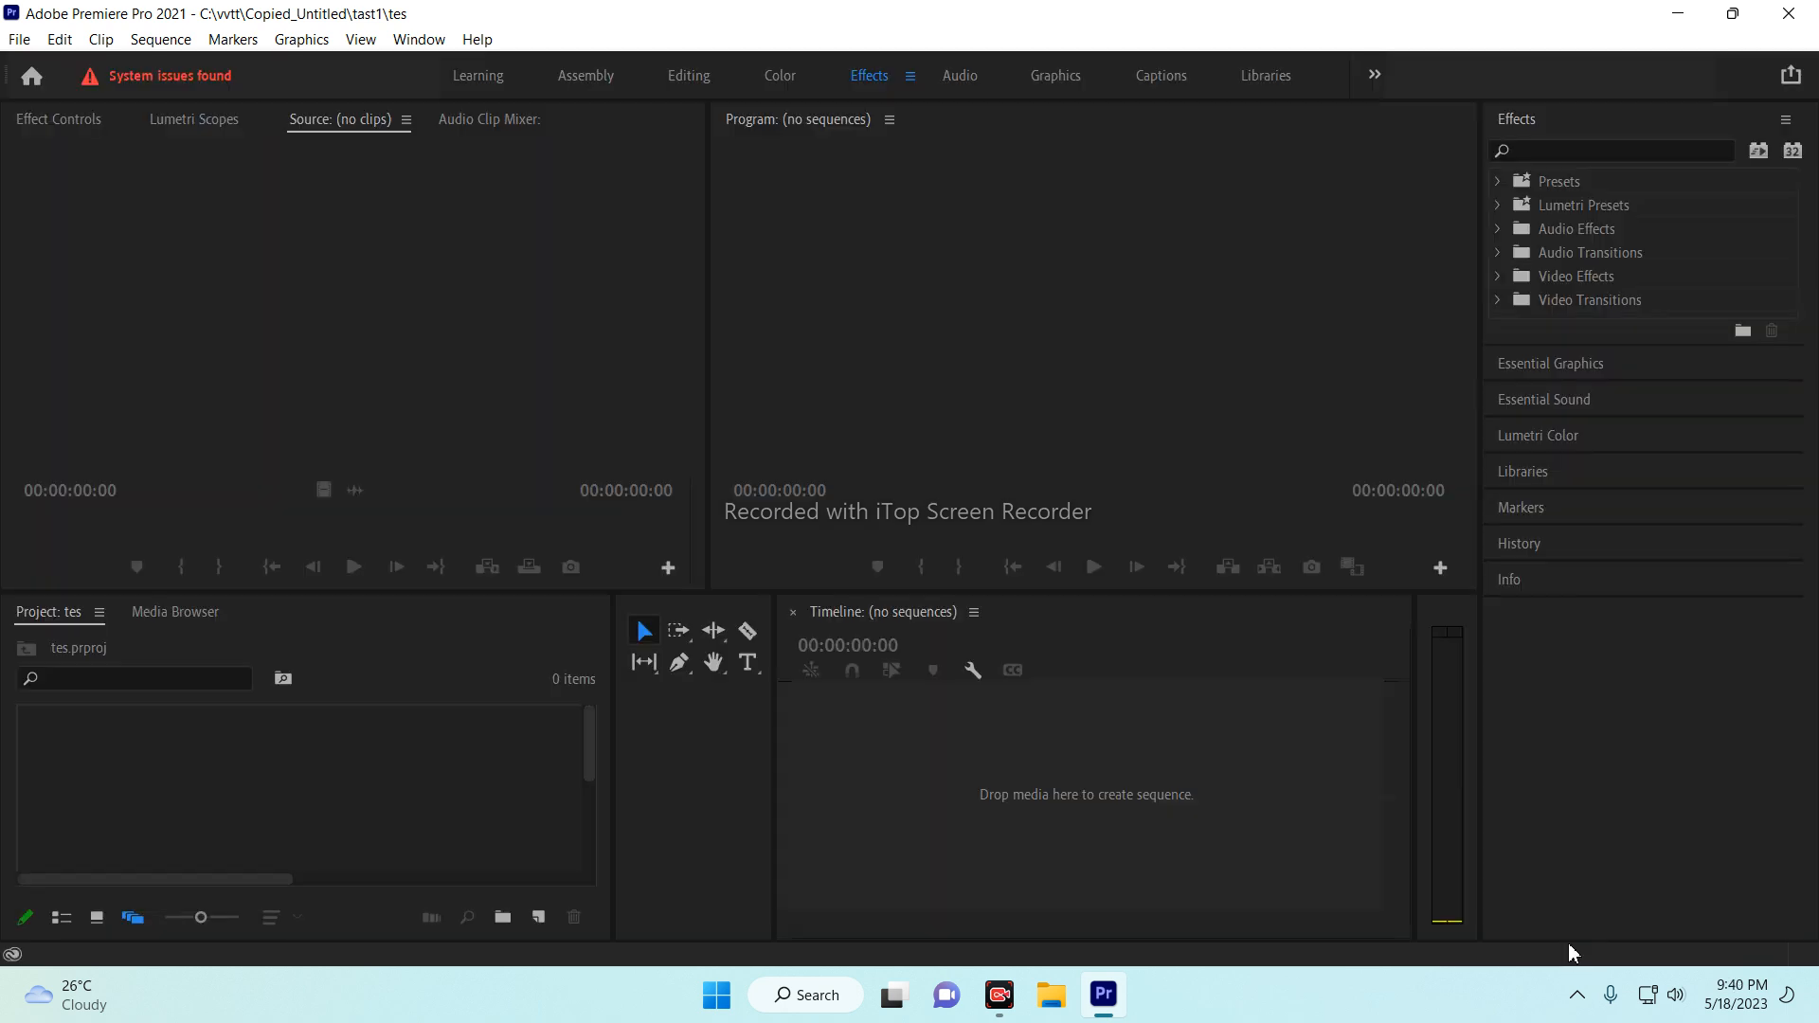
pyautogui.click(18, 40)
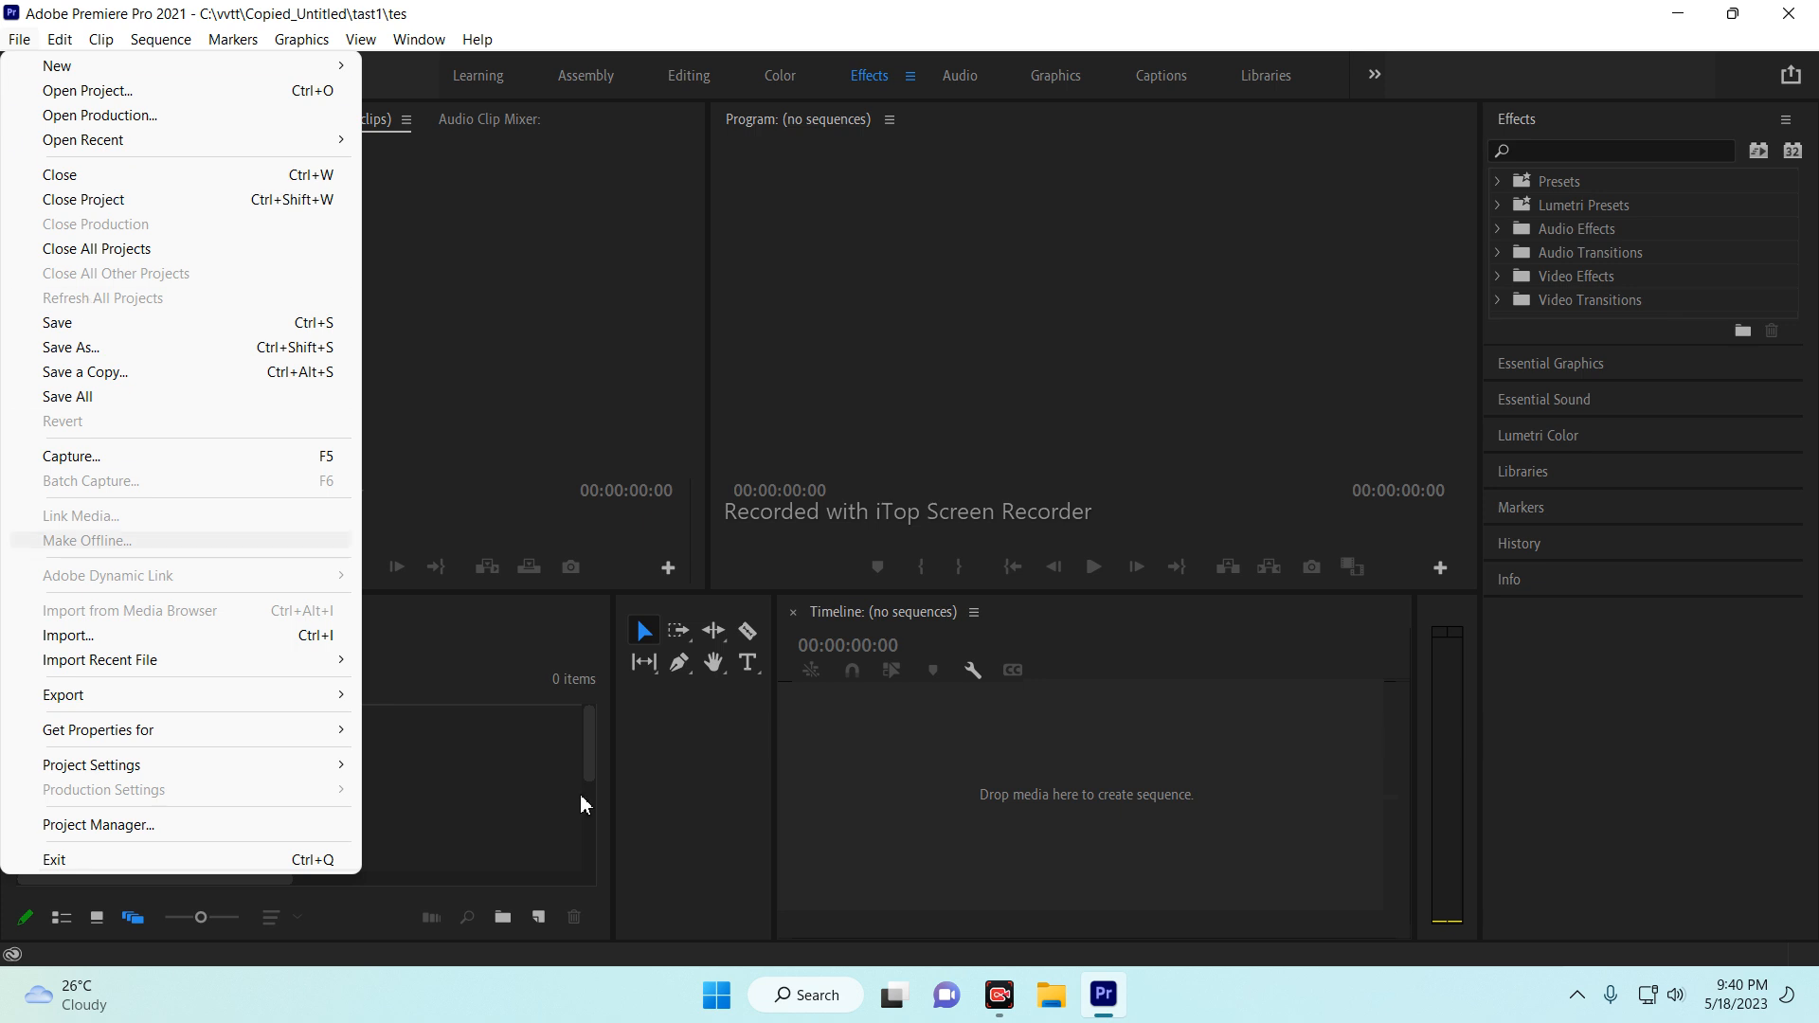
pyautogui.click(471, 771)
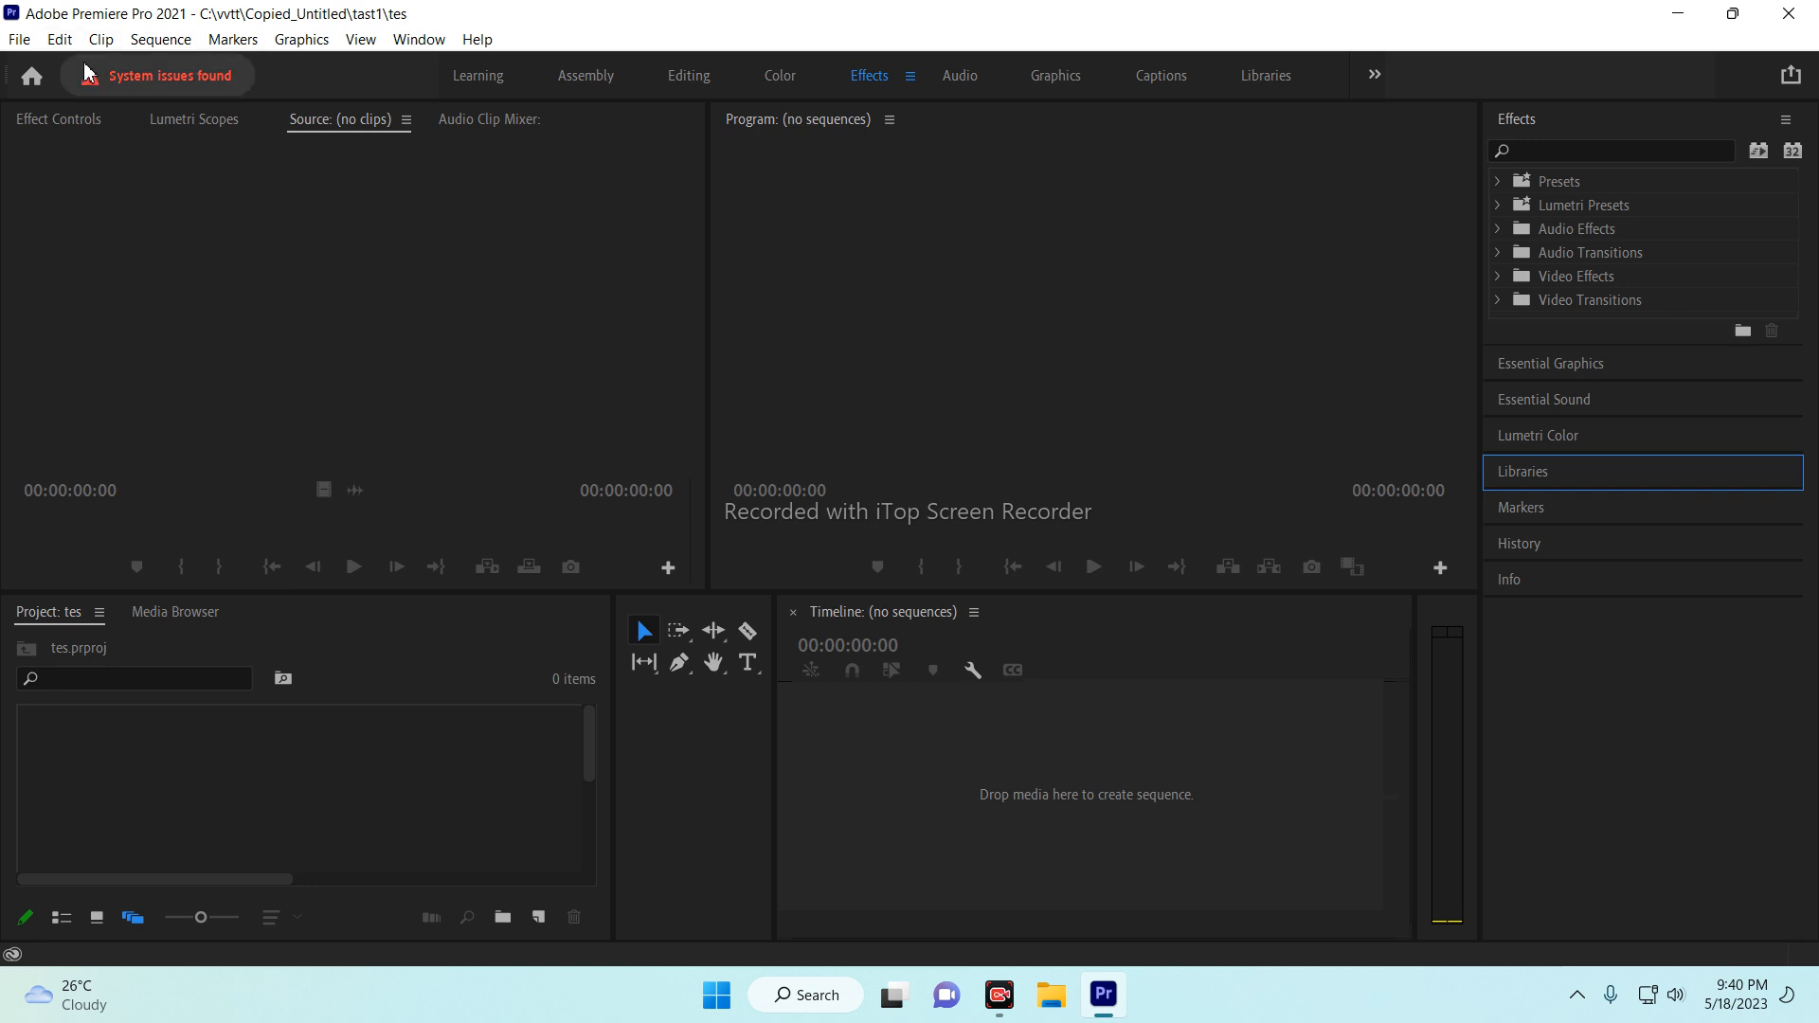
pyautogui.click(19, 42)
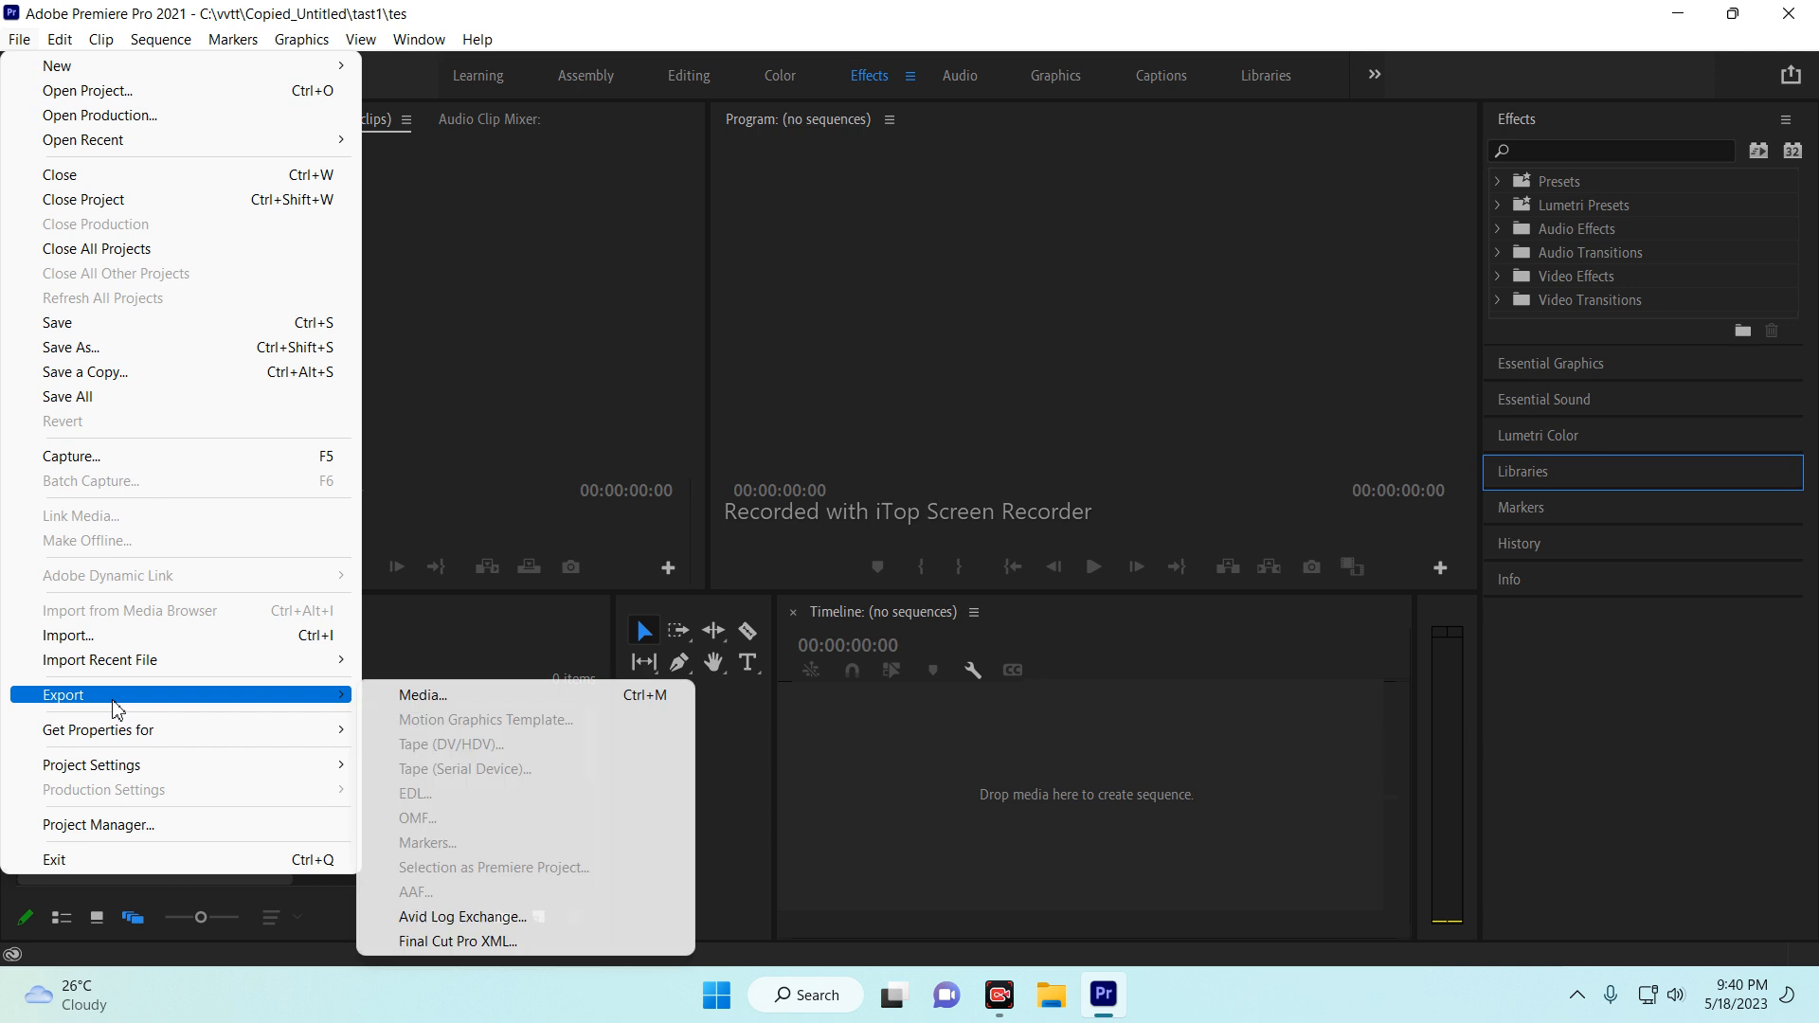
# Step: Import the clip MVI_0409 from the raj bari folder on drive D into the project
pyautogui.rightClick(426, 769)
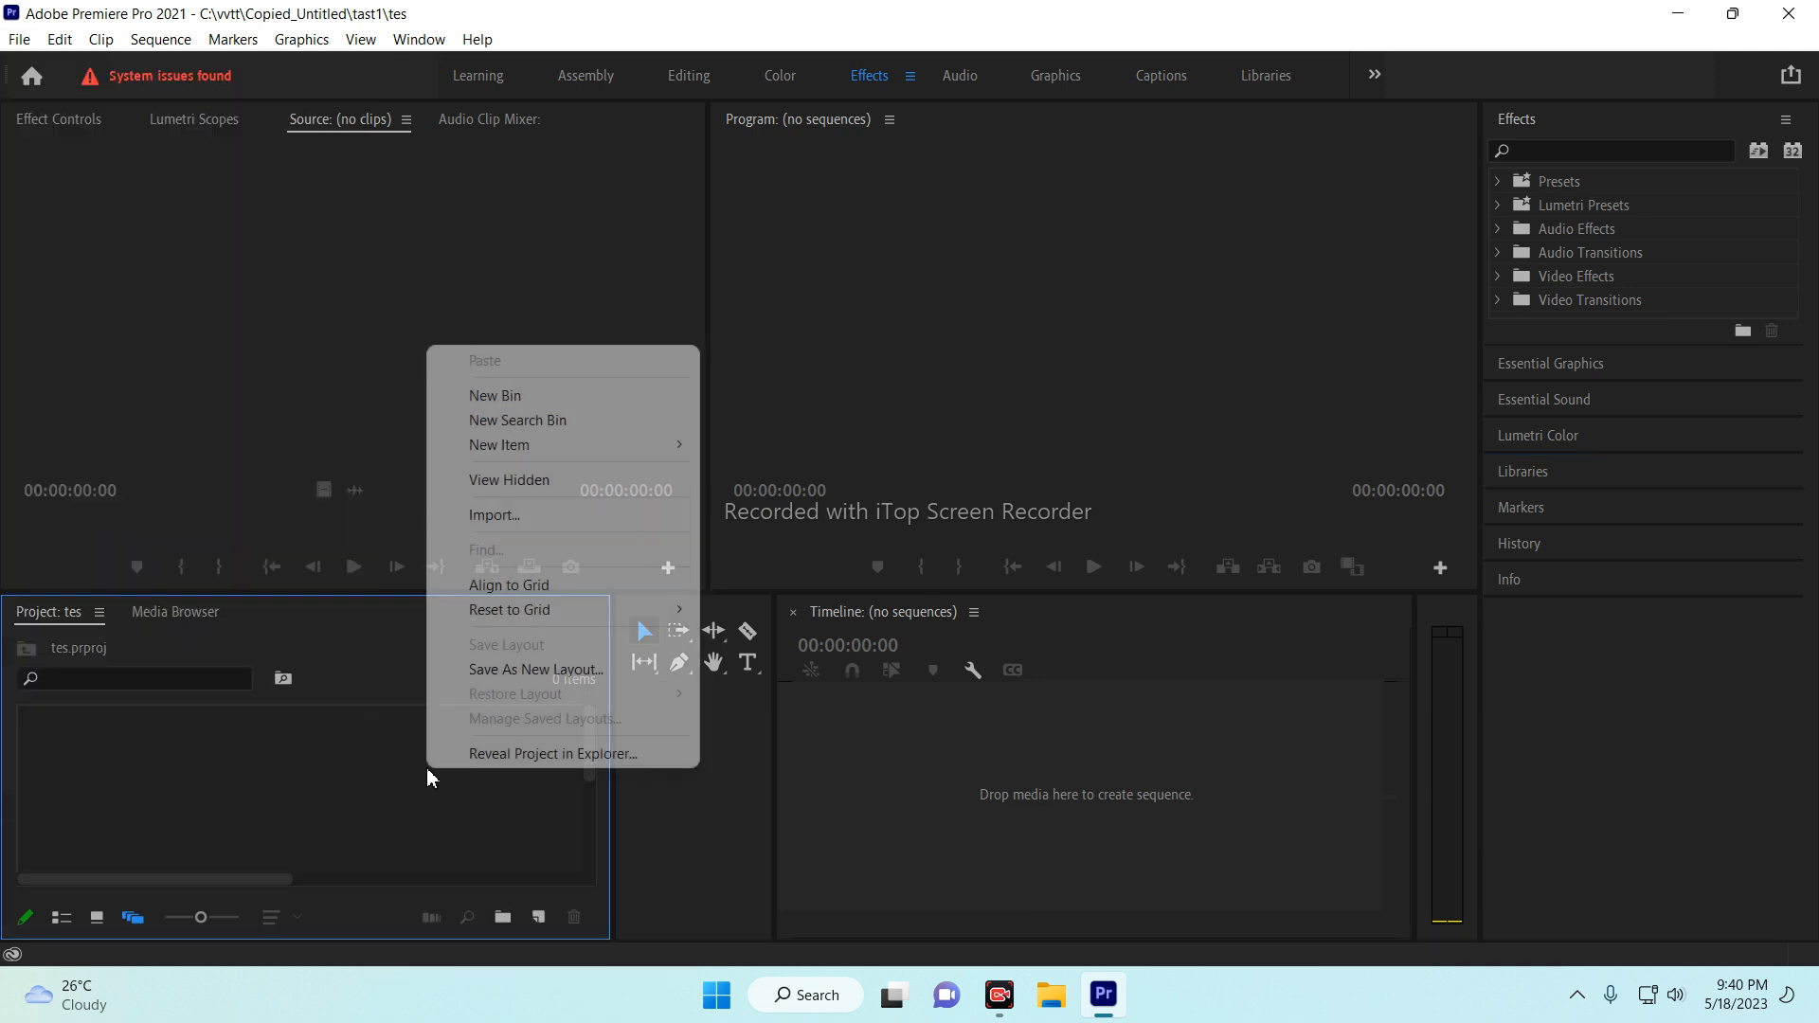
pyautogui.click(519, 516)
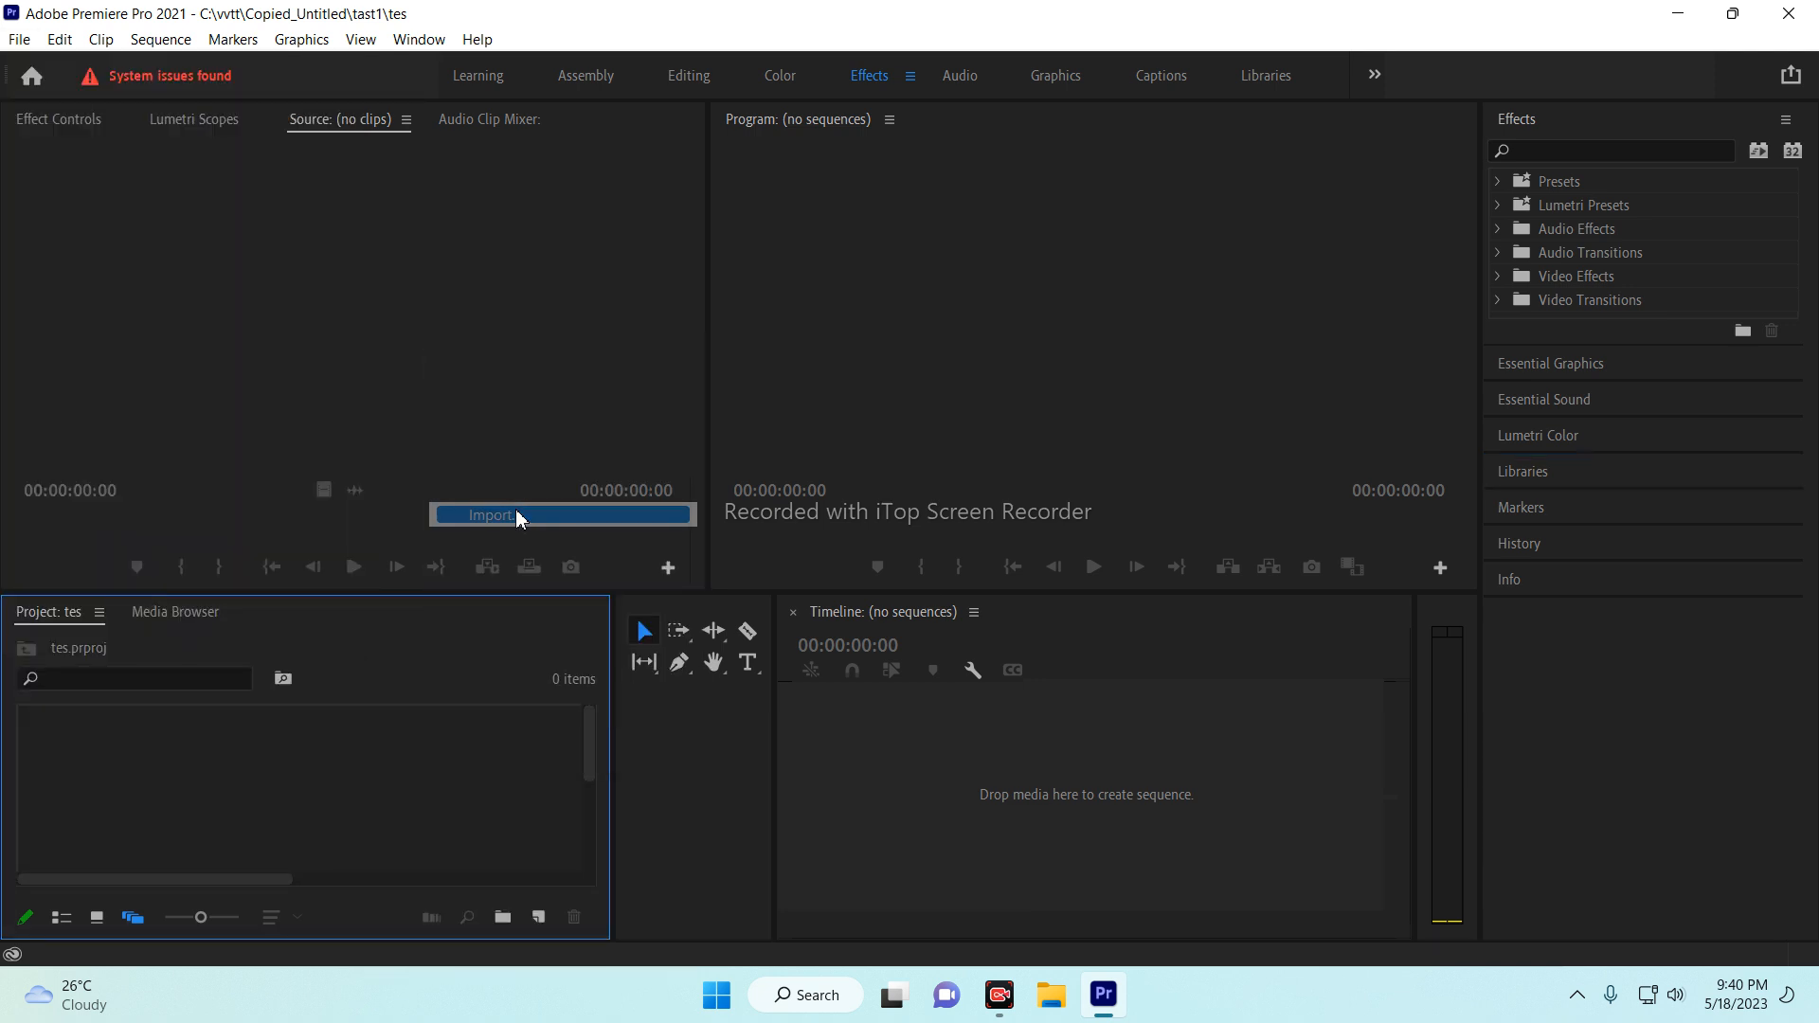
pyautogui.scroll(-5, 893, 589)
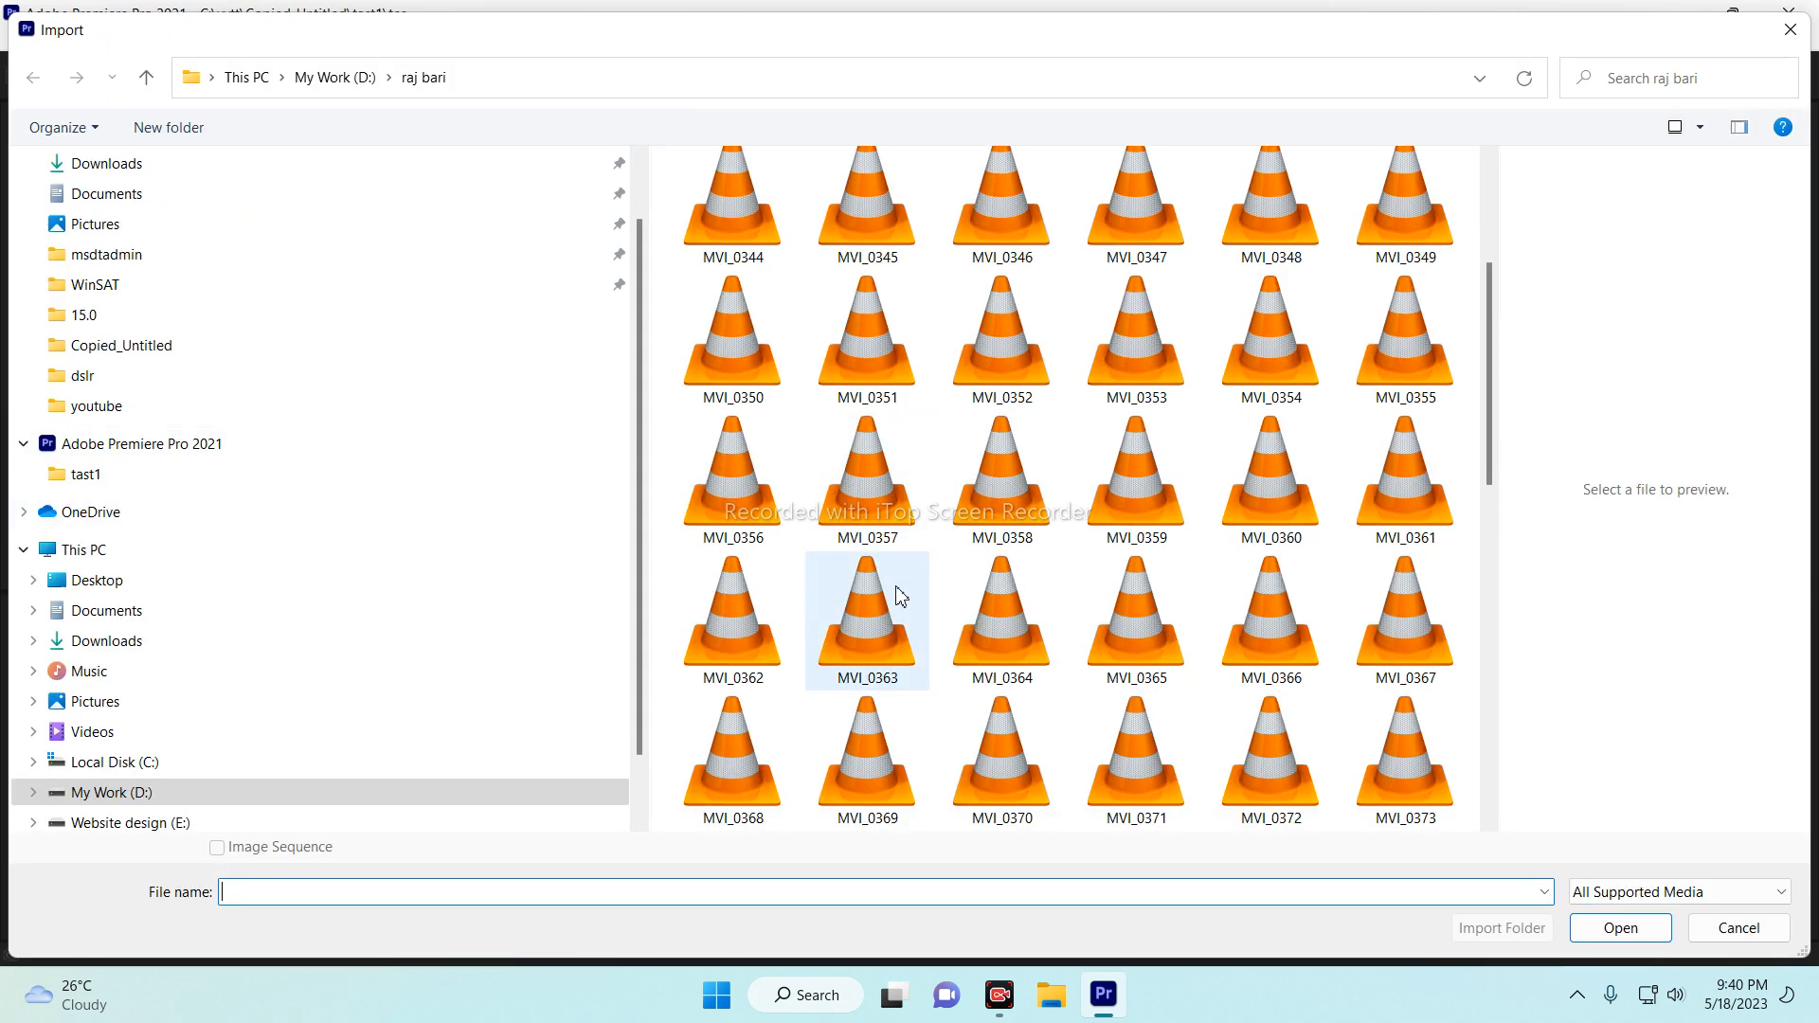
pyautogui.scroll(5, 894, 589)
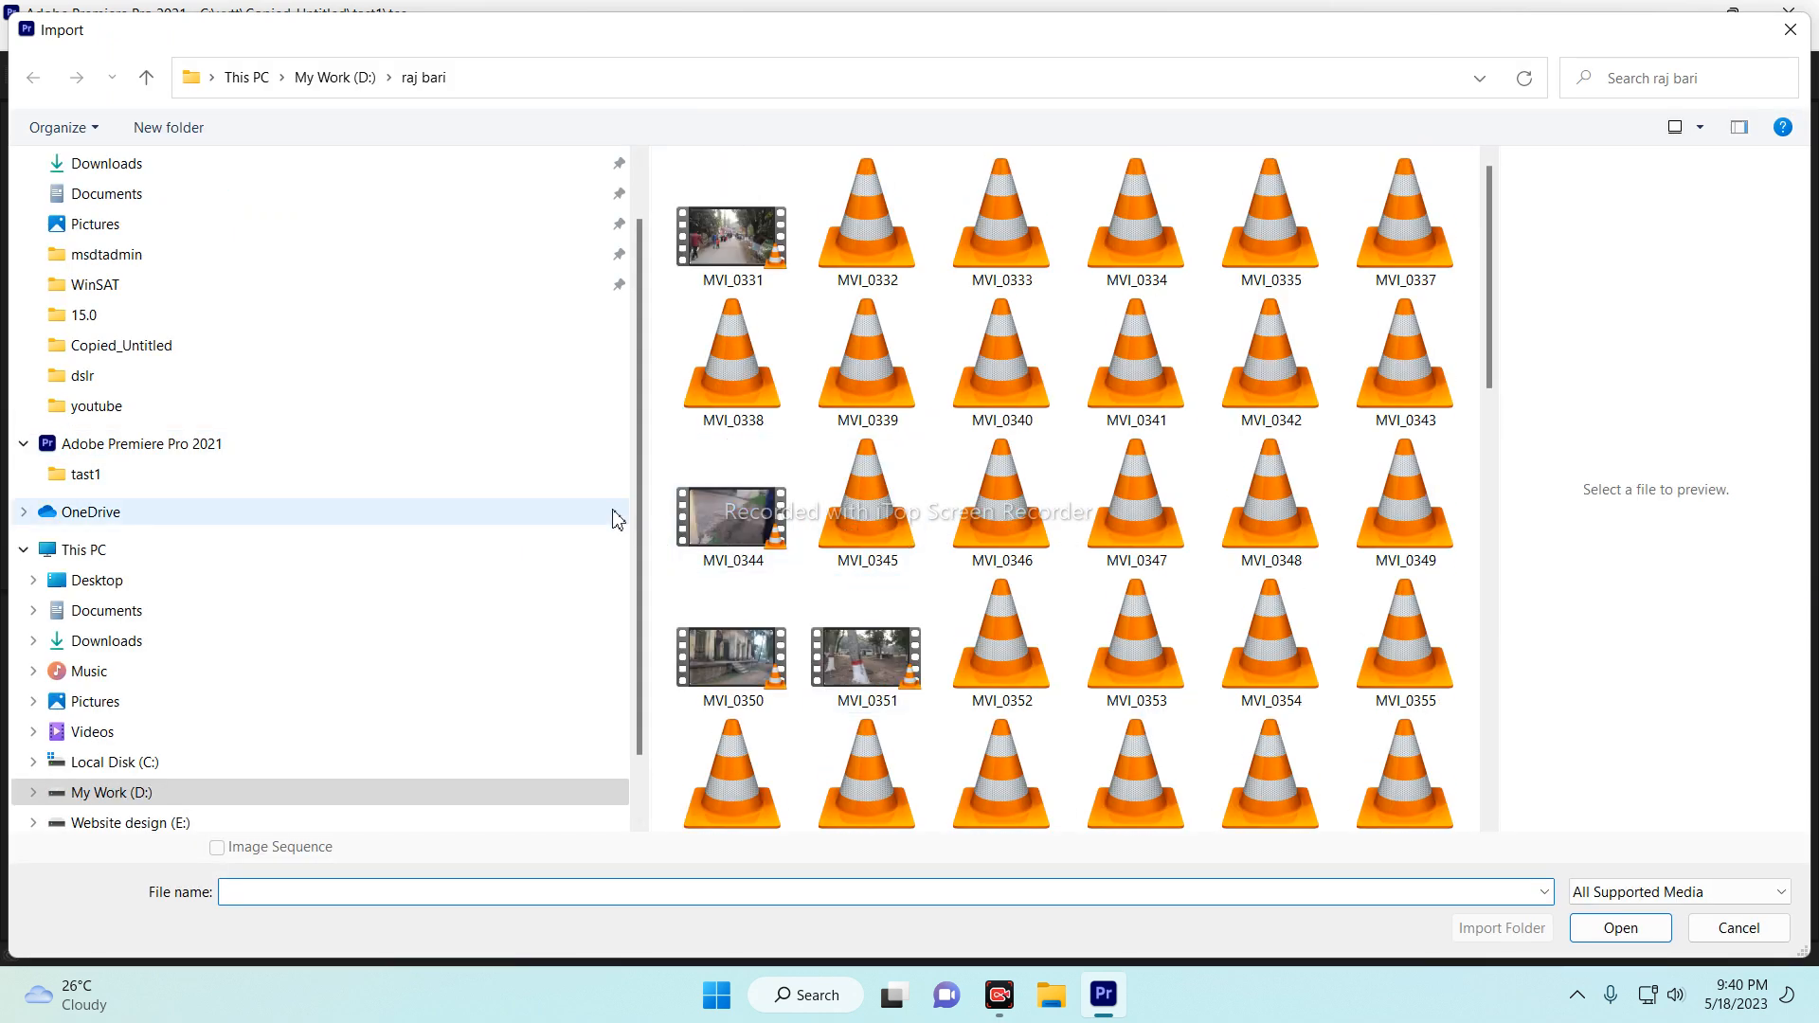
pyautogui.moveTo(736, 601); pyautogui.dragTo(1481, 730)
pyautogui.scroll(-10, 1482, 731)
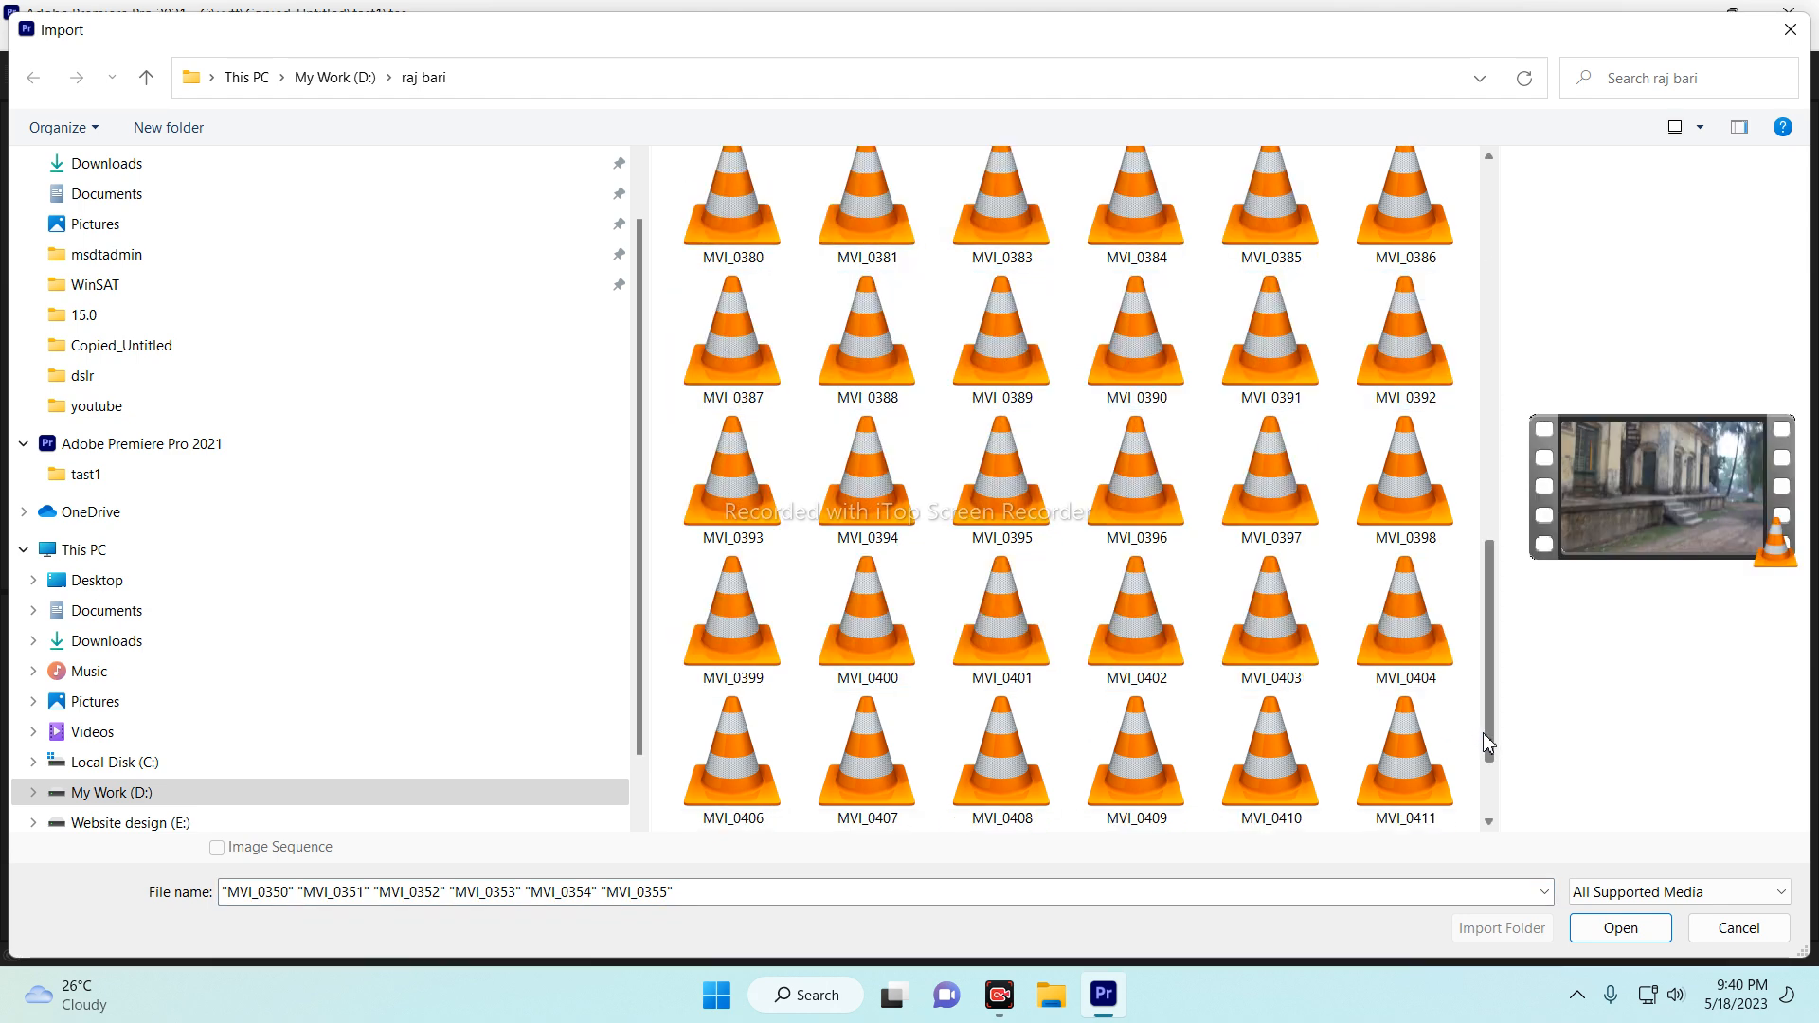
pyautogui.scroll(5, 1466, 718)
pyautogui.scroll(-5, 1467, 723)
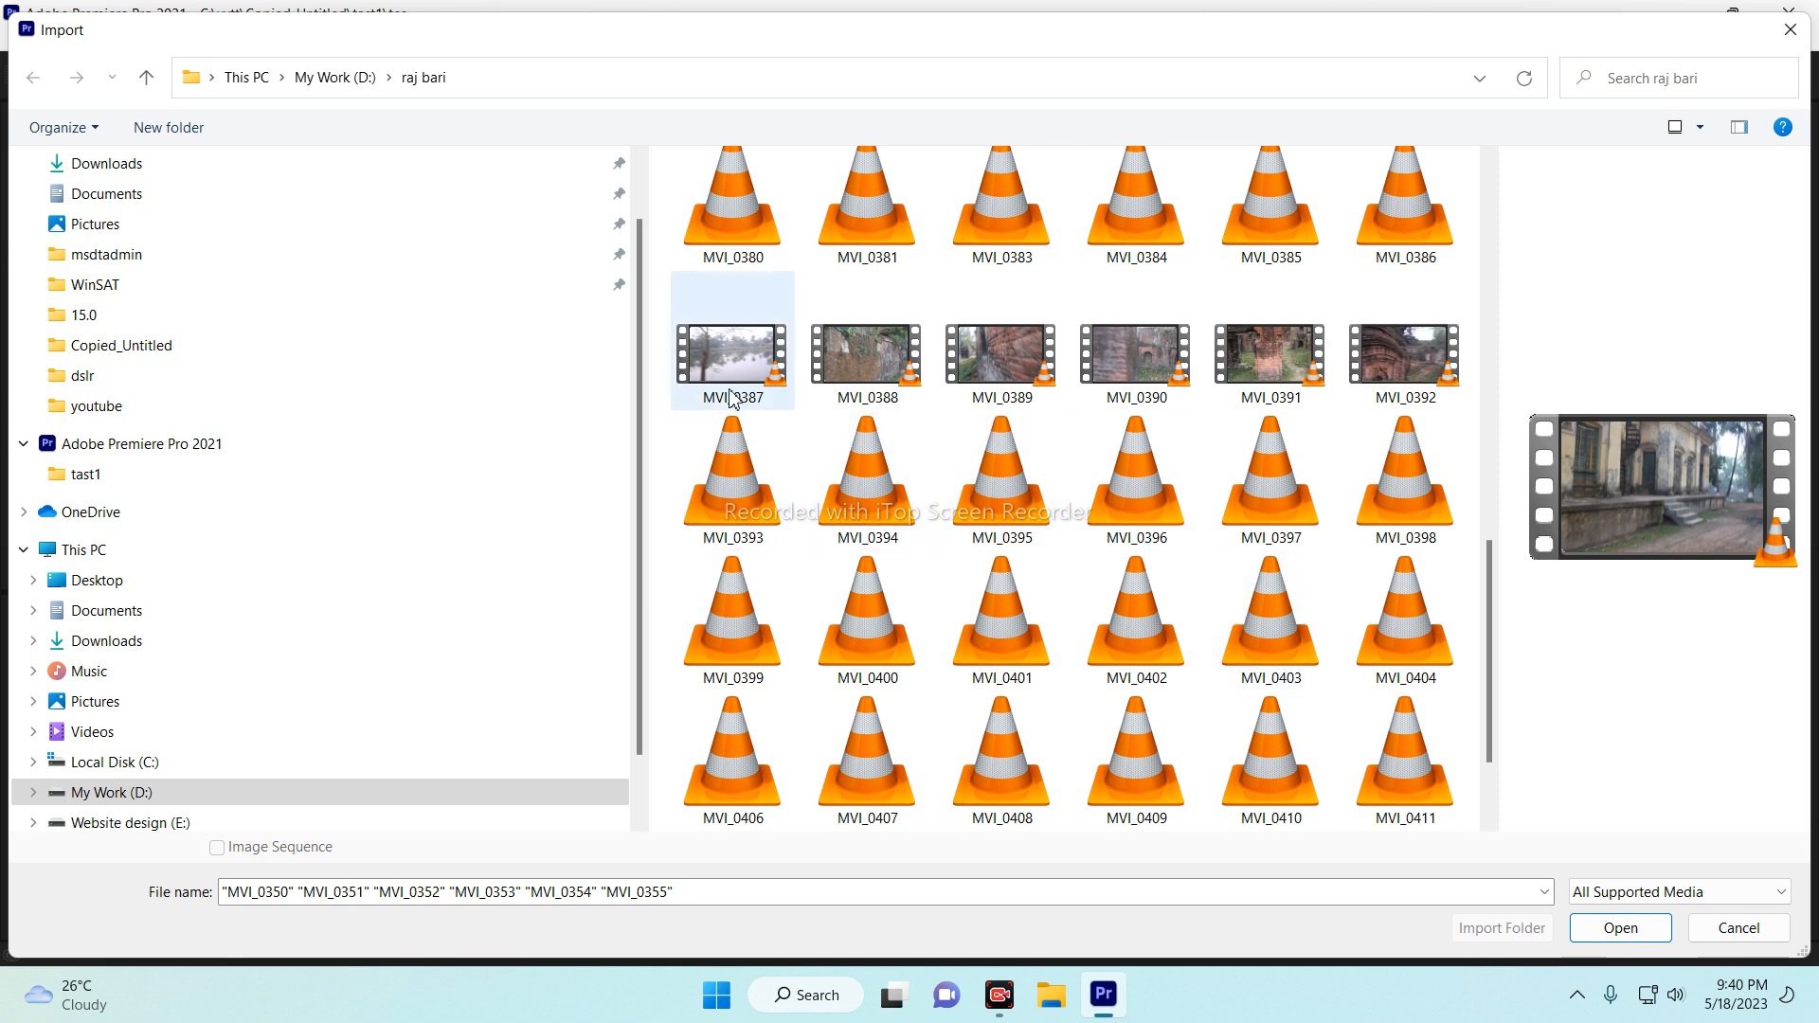
pyautogui.click(733, 355)
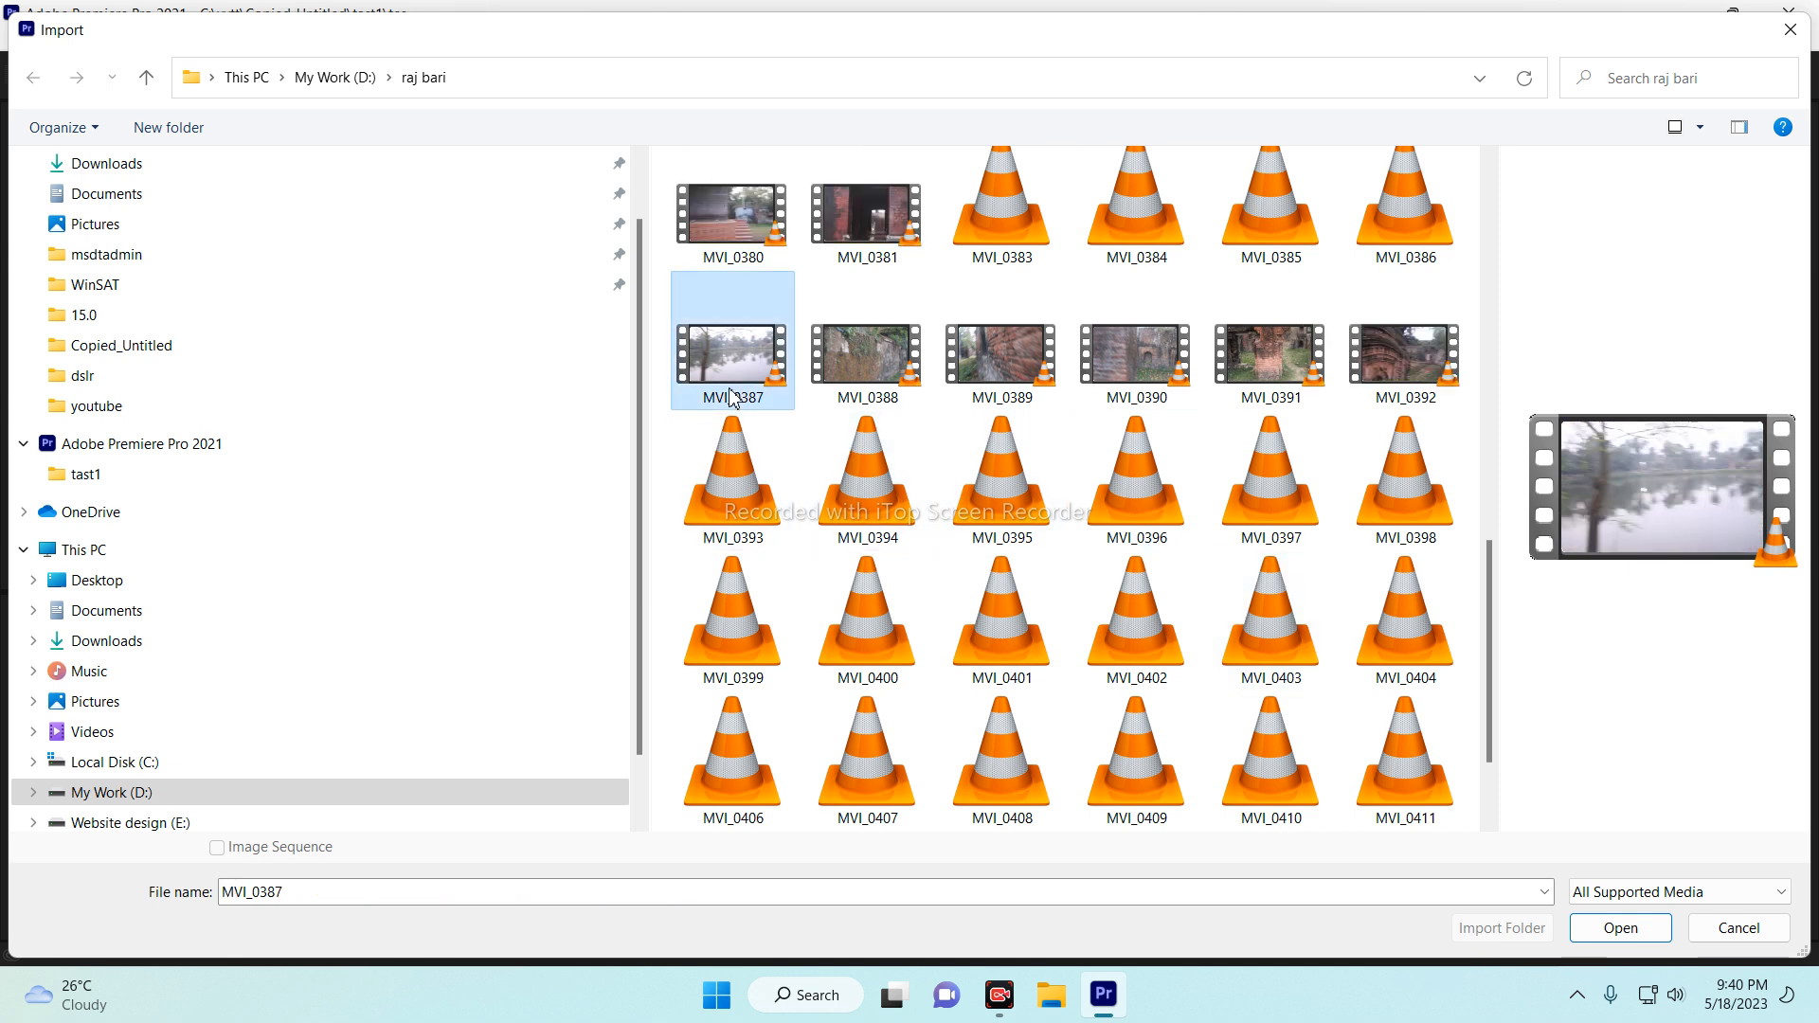
pyautogui.click(867, 353)
pyautogui.click(761, 220)
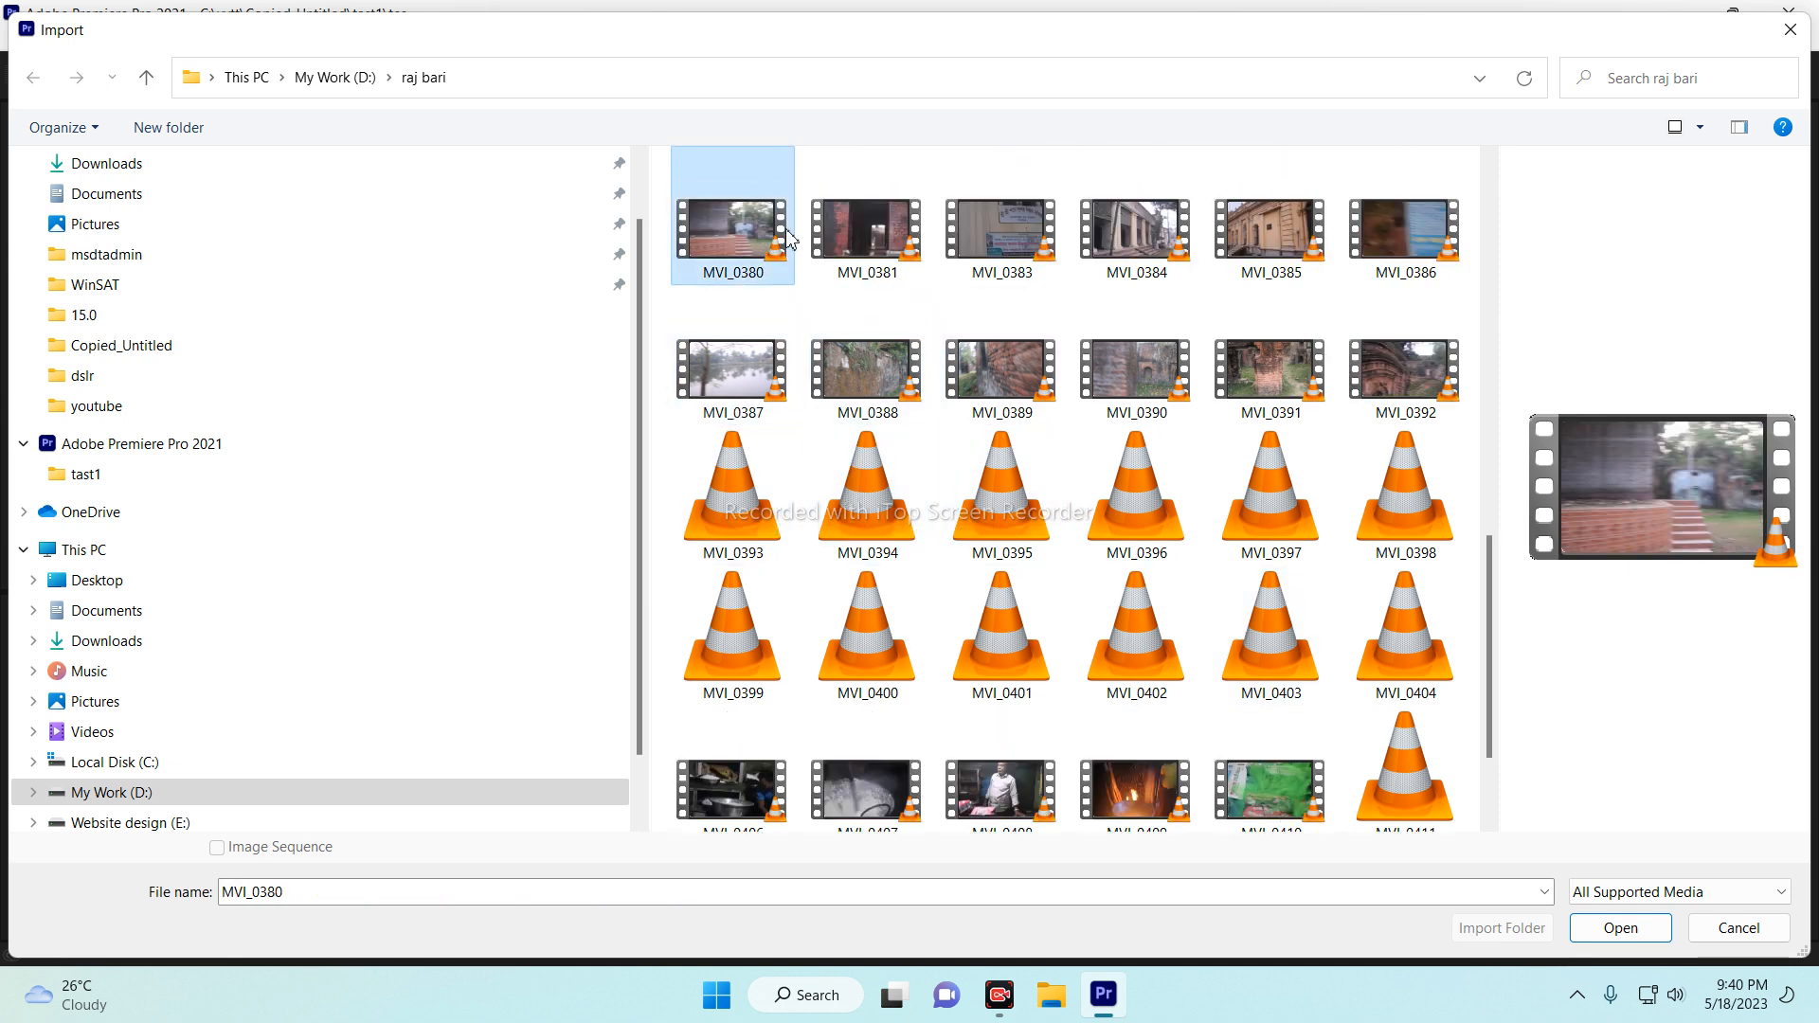
pyautogui.keyDown('shift'); pyautogui.click(1406, 227); pyautogui.keyUp('shift')
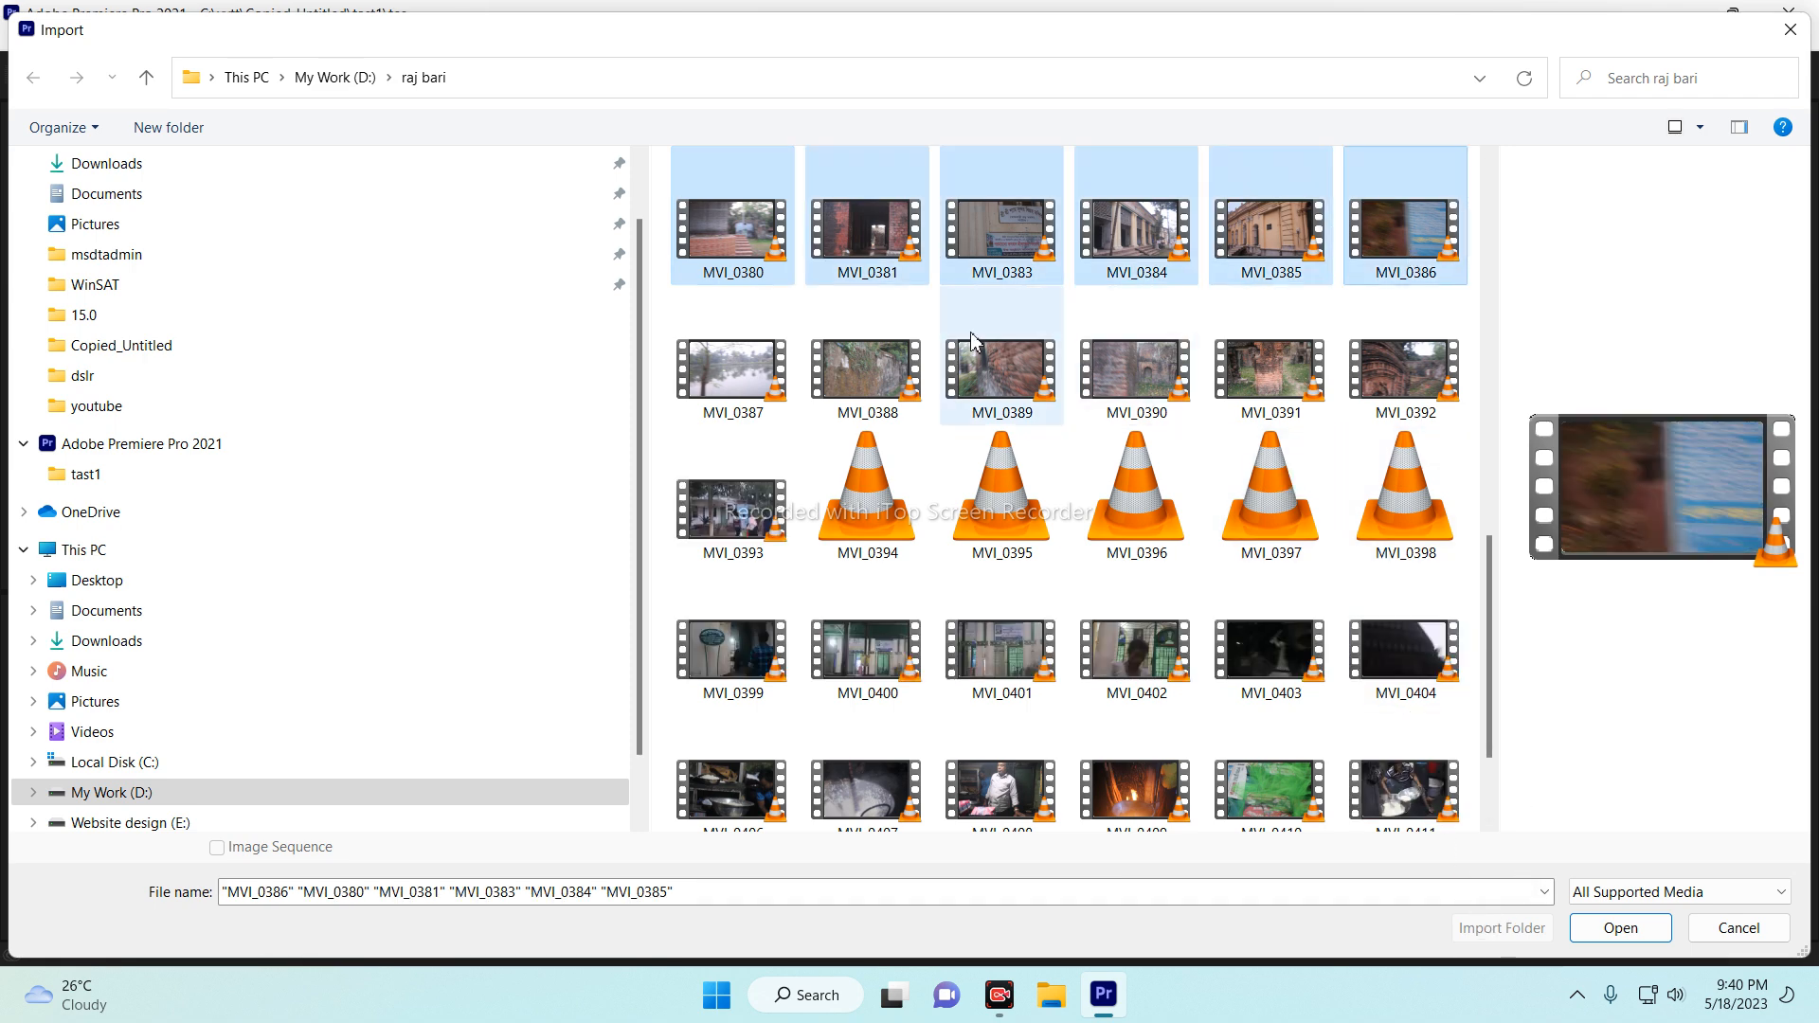
pyautogui.scroll(-2, 1365, 730)
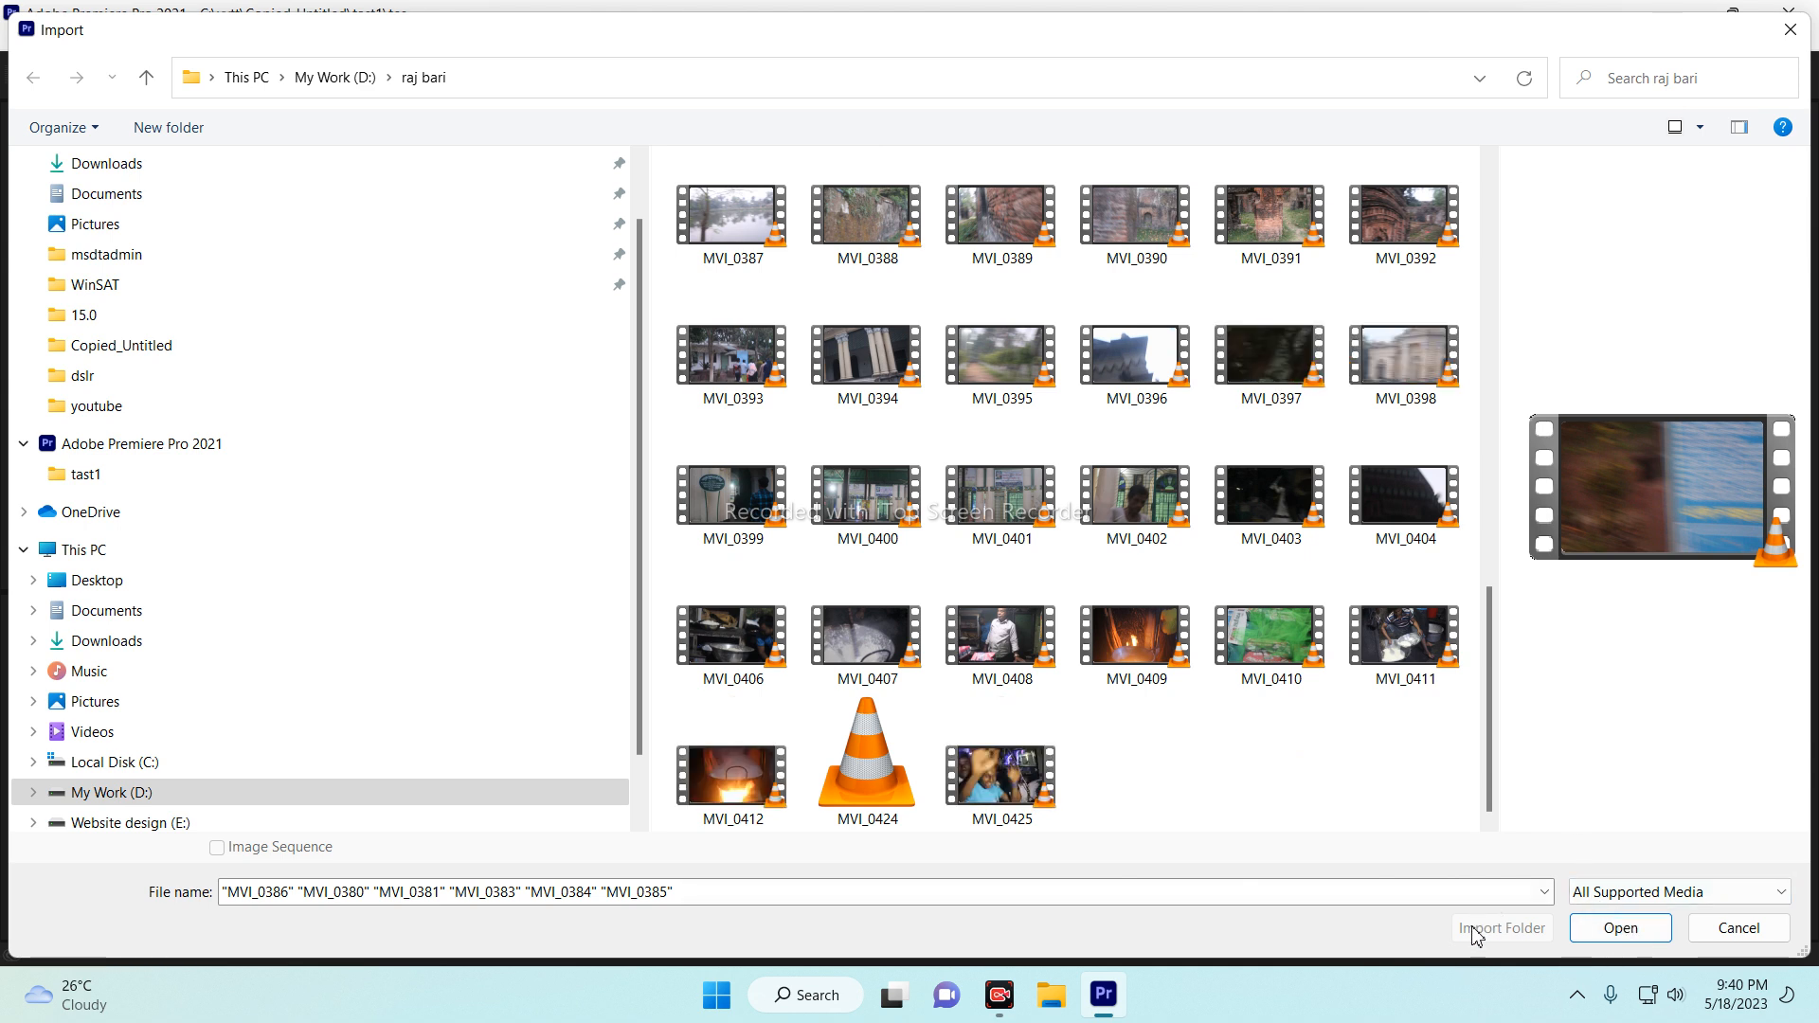
pyautogui.moveTo(1265, 794); pyautogui.dragTo(985, 578)
pyautogui.click(1184, 655)
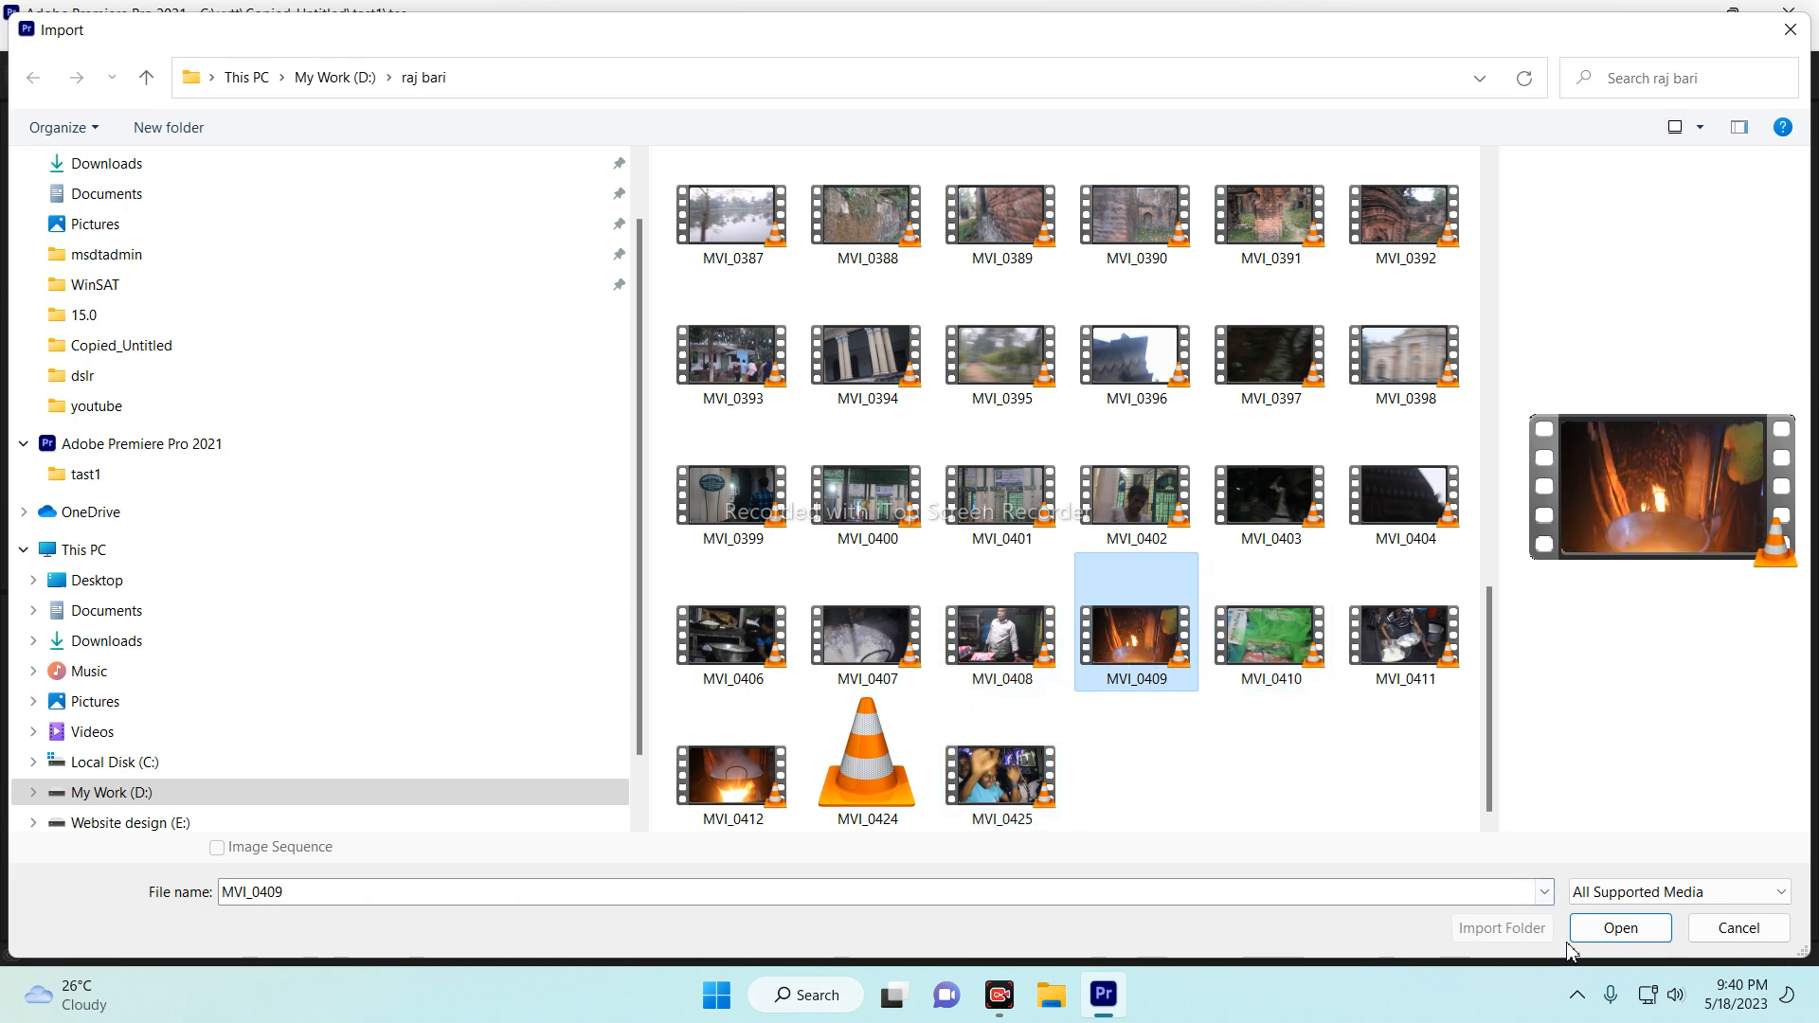
# Step: Import the five clips MVI_0350 through MVI_0354 from the raj bari folder into the project
pyautogui.scroll(10, 1042, 569)
pyautogui.click(733, 517)
pyautogui.keyDown('shift'); pyautogui.click(732, 653); pyautogui.keyUp('shift')
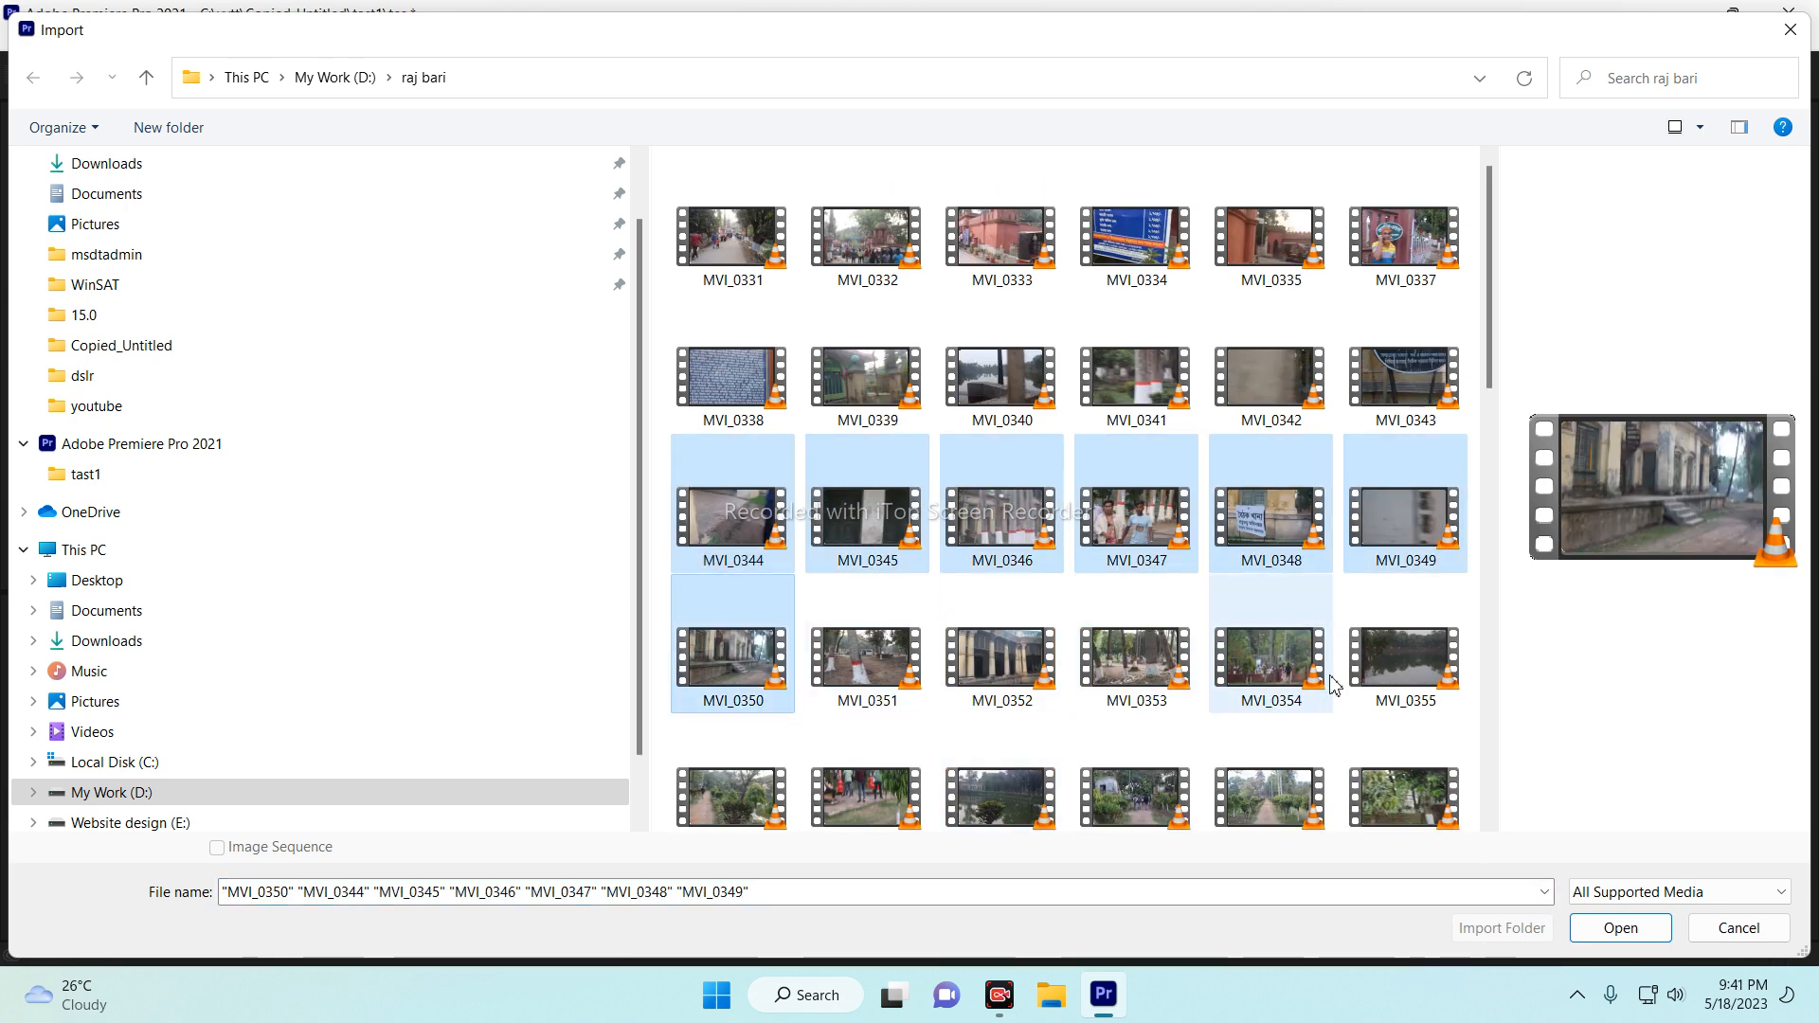
pyautogui.keyDown('shift'); pyautogui.click(1419, 669); pyautogui.keyUp('shift')
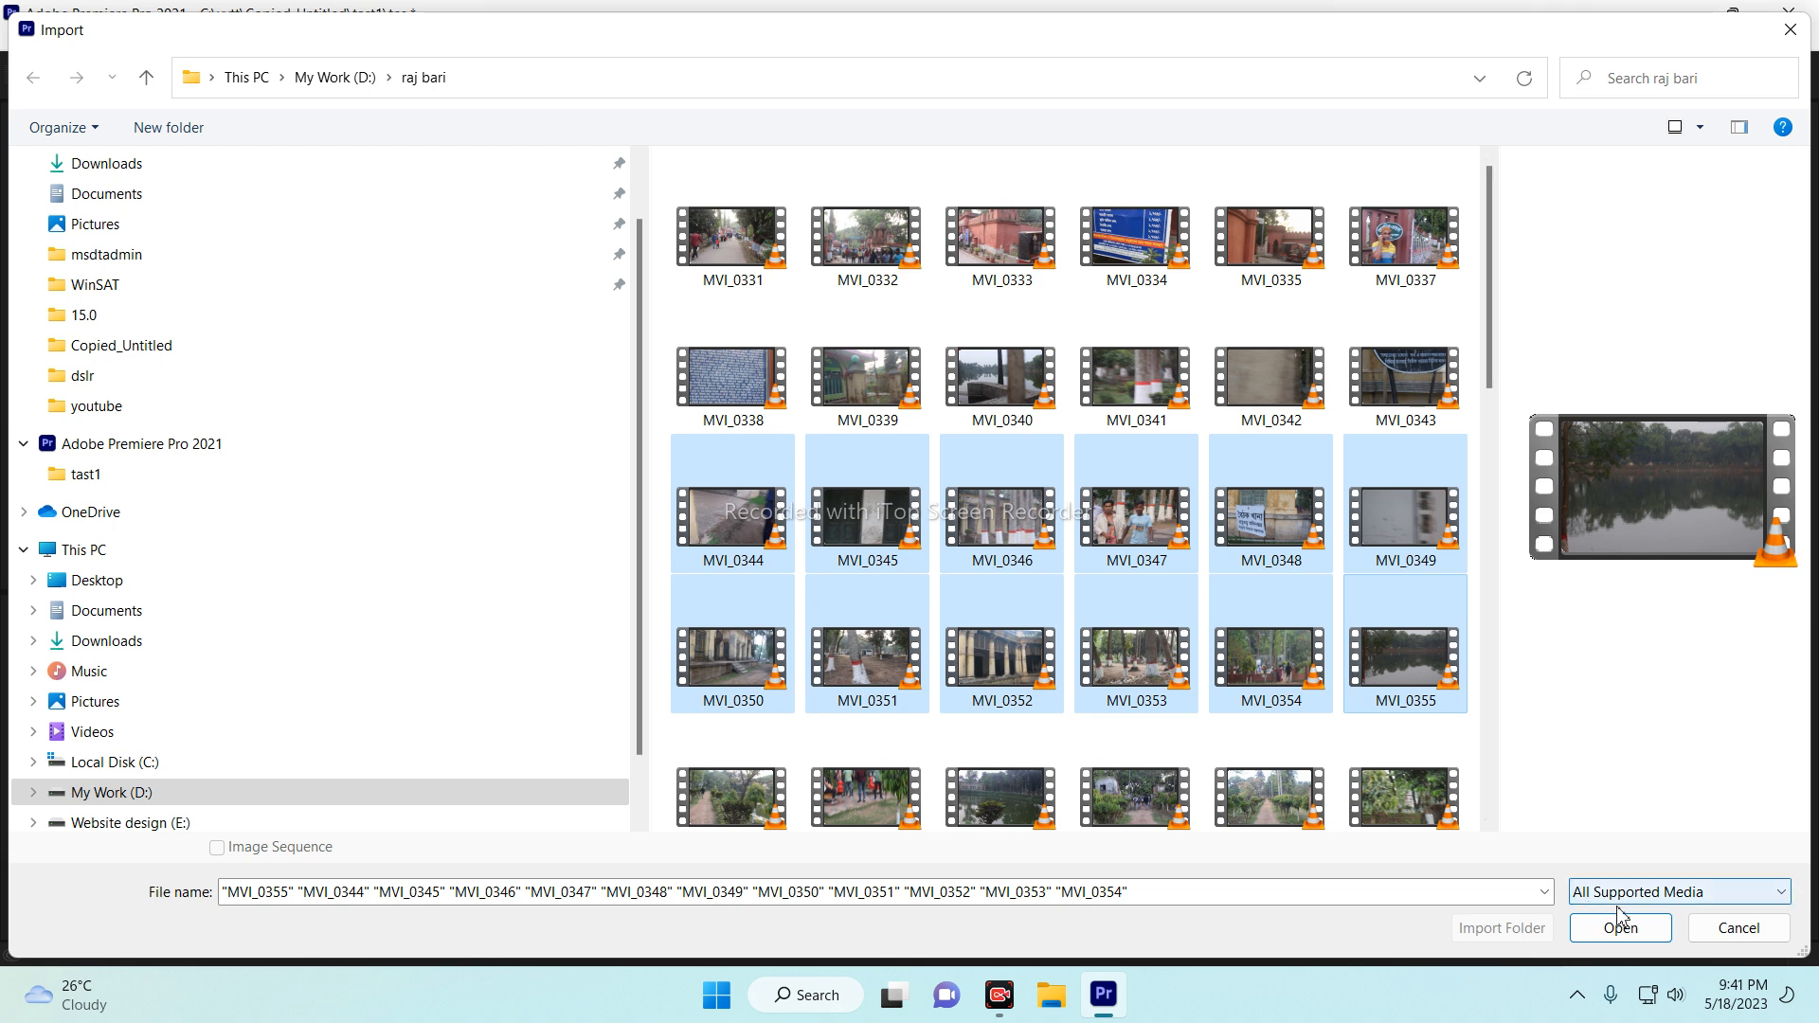
pyautogui.click(1271, 663)
pyautogui.keyDown('shift'); pyautogui.click(732, 663); pyautogui.keyUp('shift')
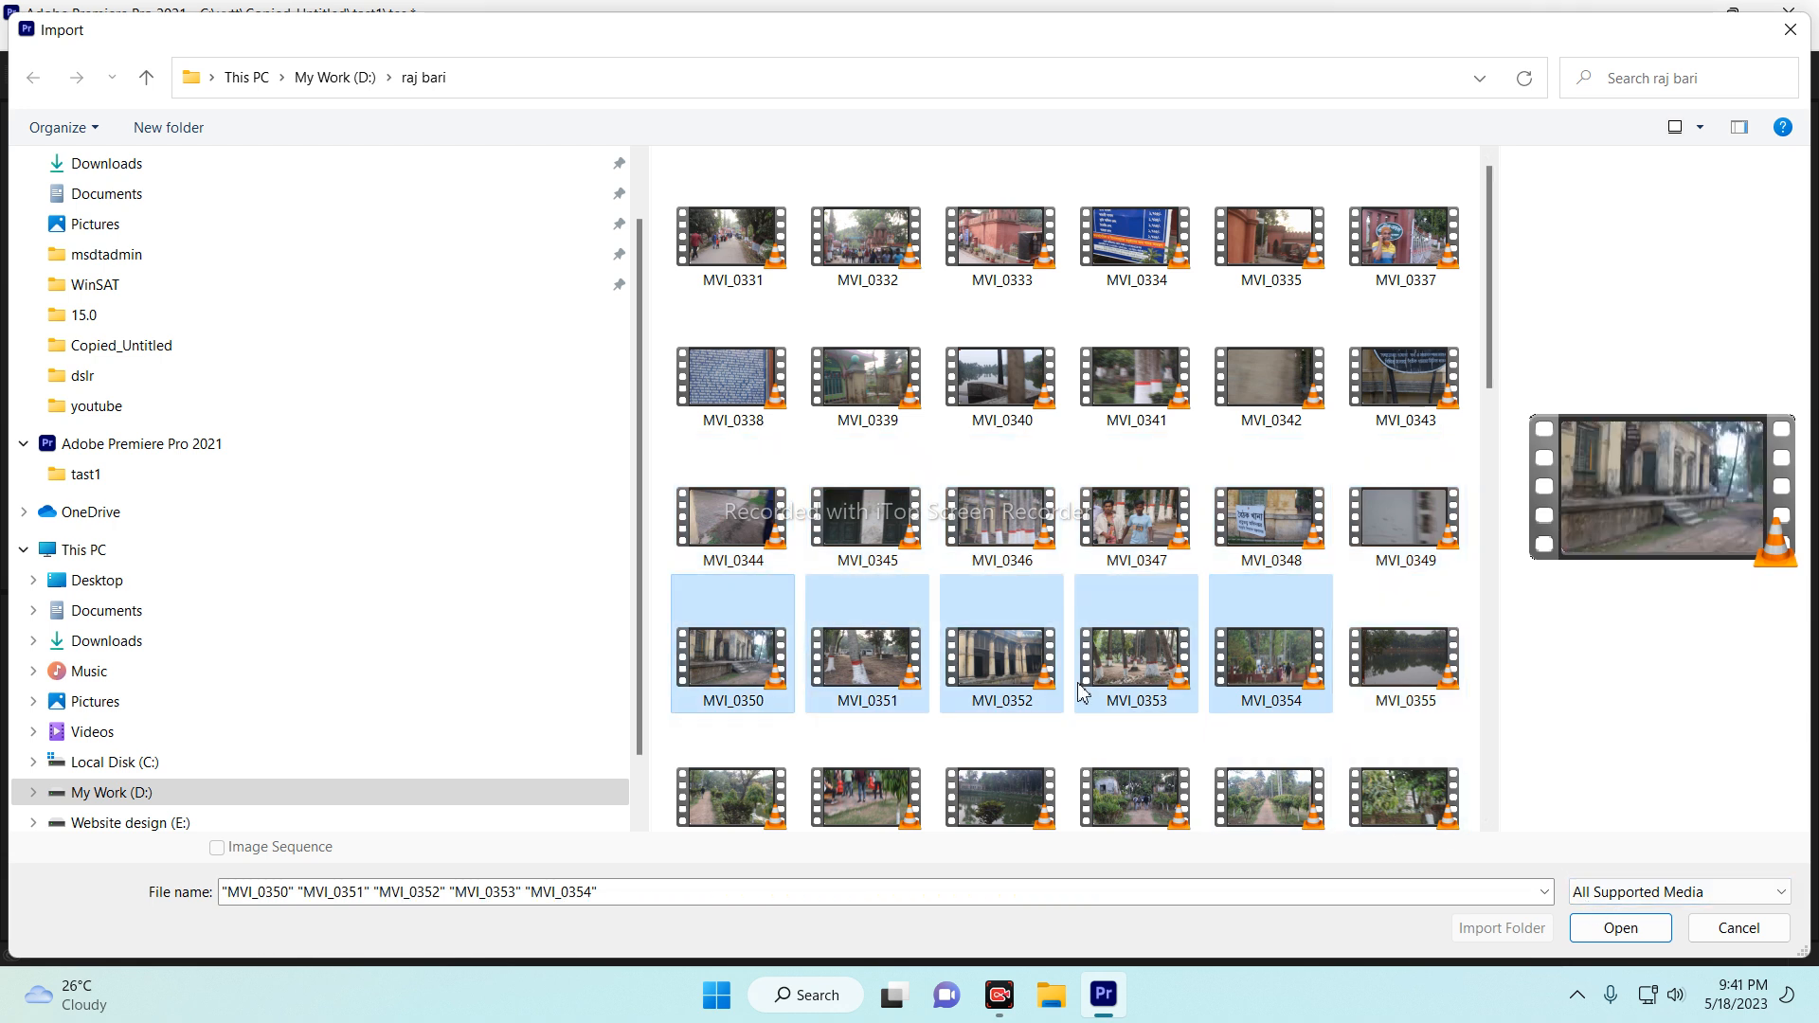
pyautogui.keyDown('shift'); pyautogui.click(1411, 706); pyautogui.keyUp('shift')
pyautogui.keyDown('shift'); pyautogui.click(749, 640); pyautogui.keyUp('shift')
pyautogui.click(1630, 924)
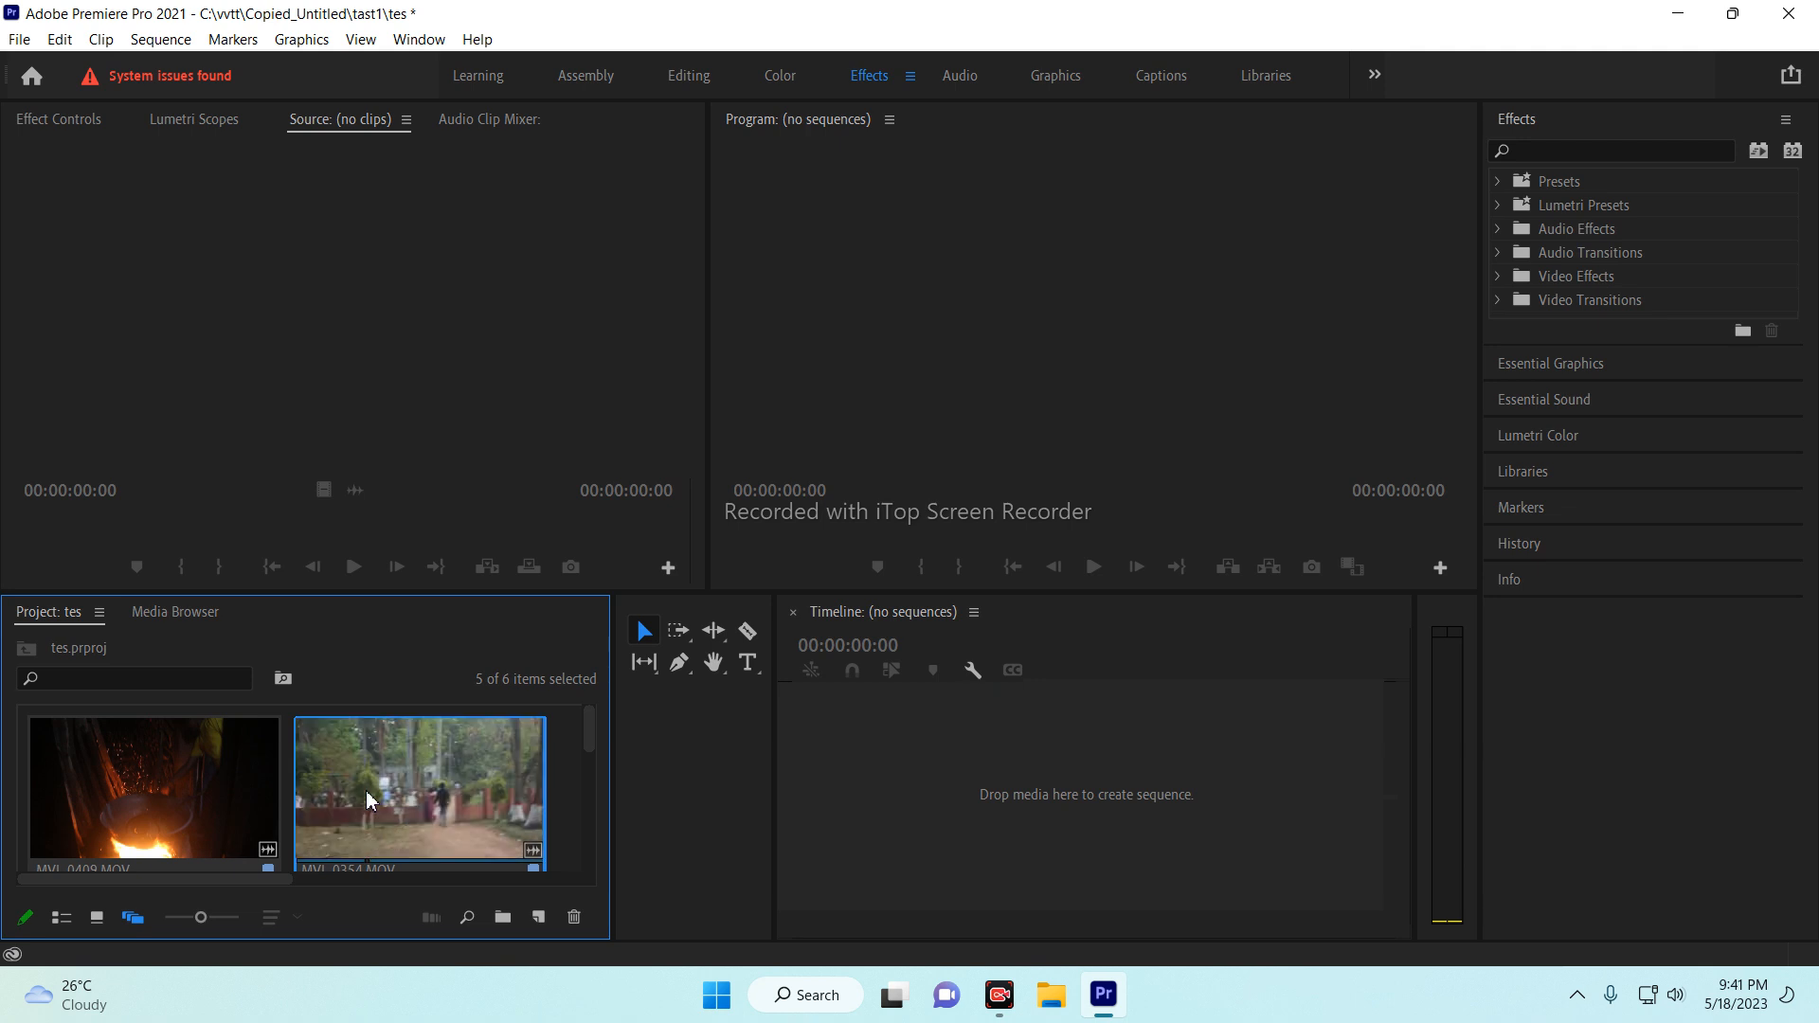
# Step: Create a sequence from the five selected clips MVI_0350 to MVI_0354 in the empty timeline and save the project
pyautogui.scroll(-3, 368, 799)
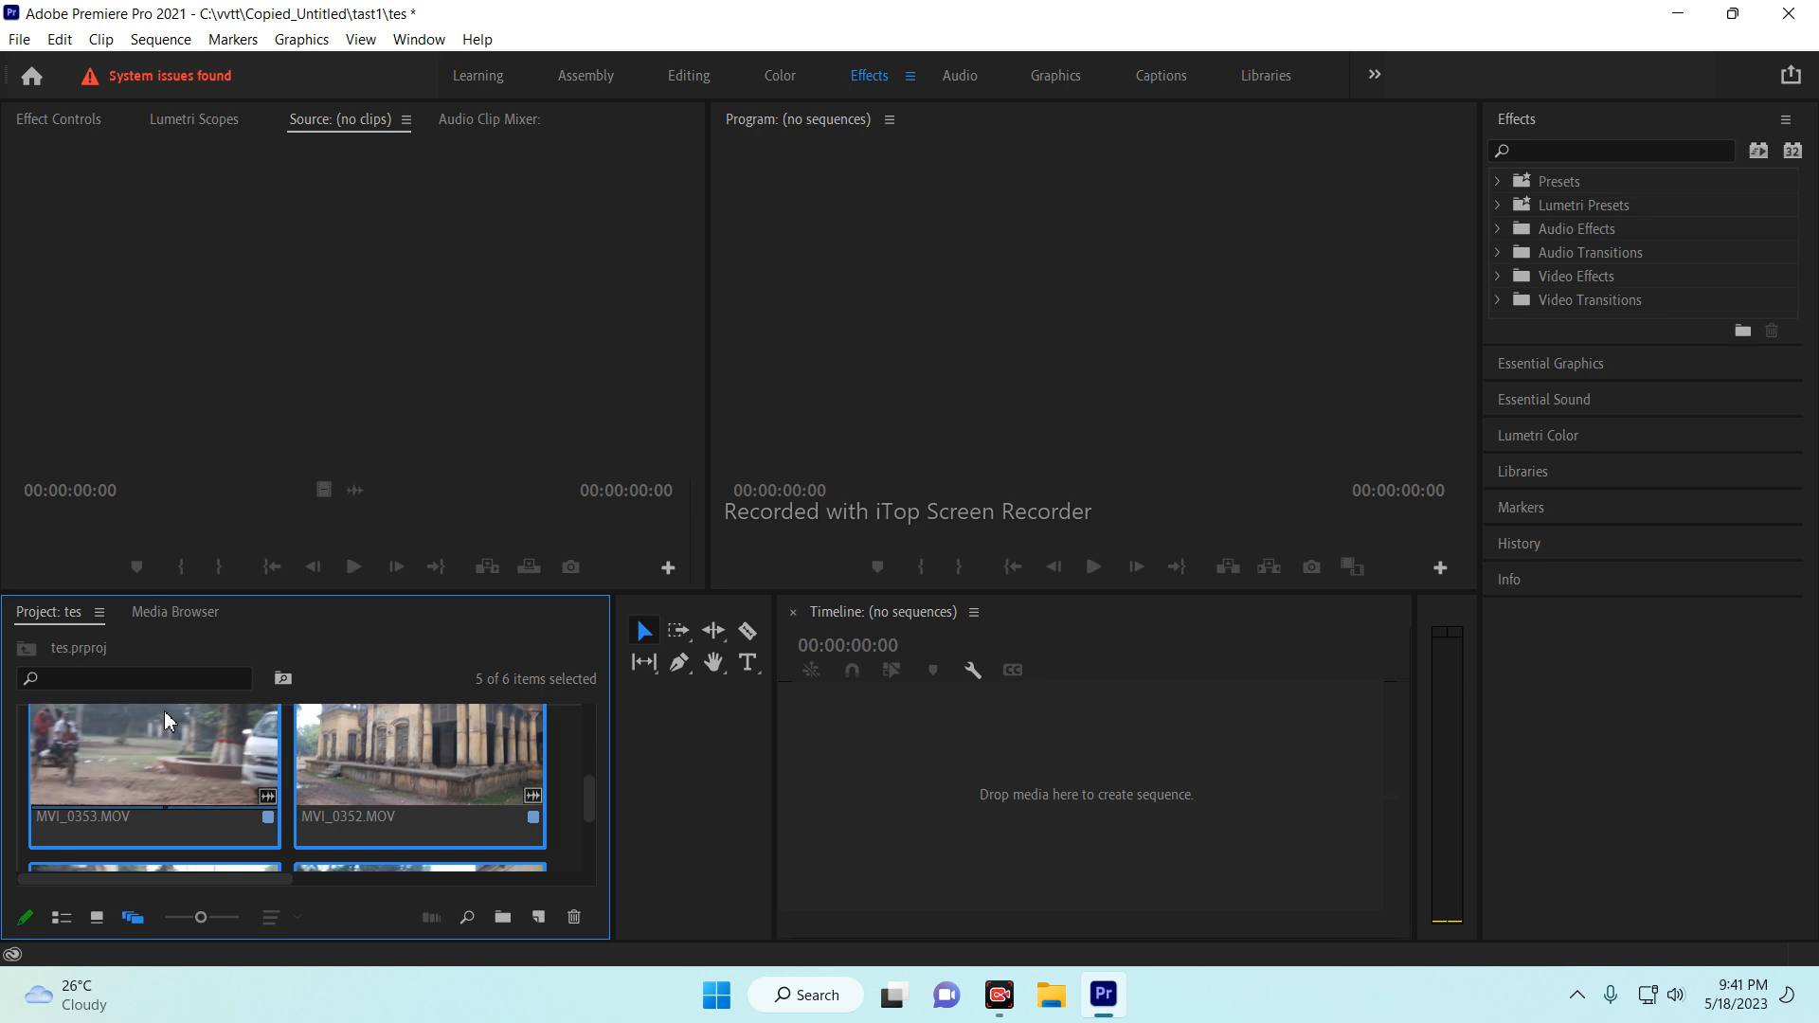
pyautogui.moveTo(179, 807); pyautogui.dragTo(960, 788)
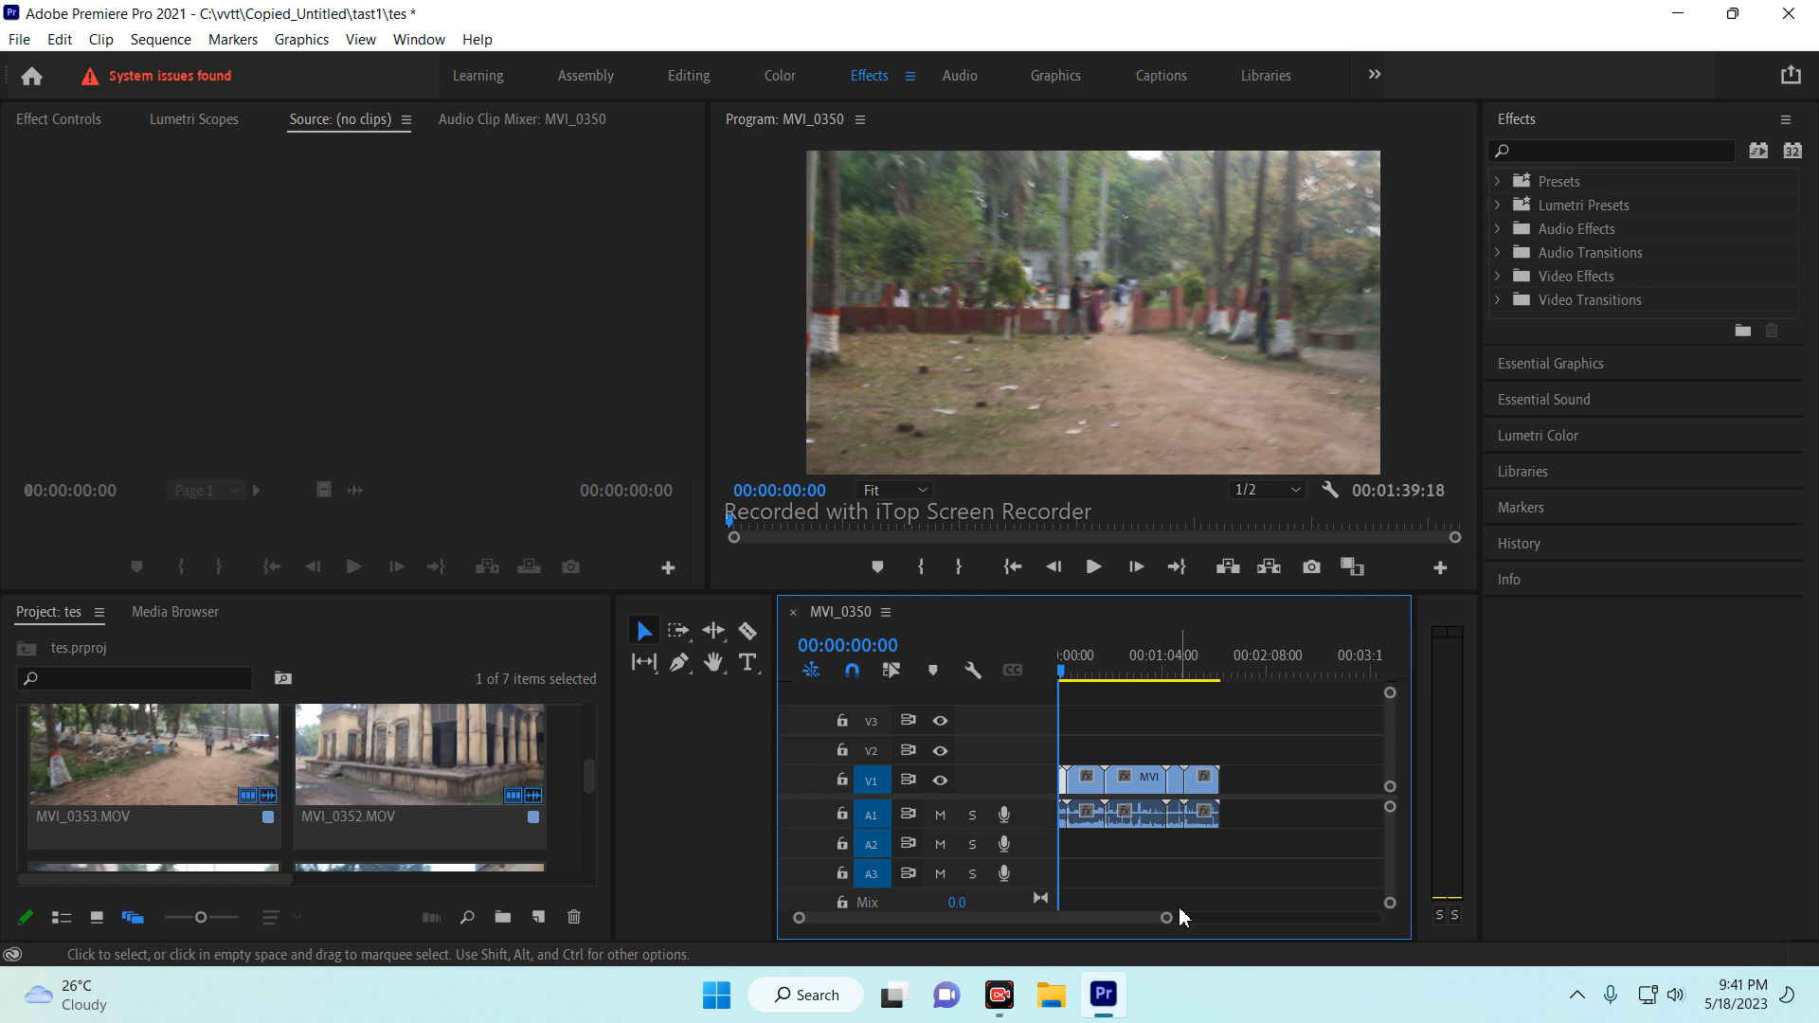
pyautogui.moveTo(1166, 918); pyautogui.dragTo(1254, 926)
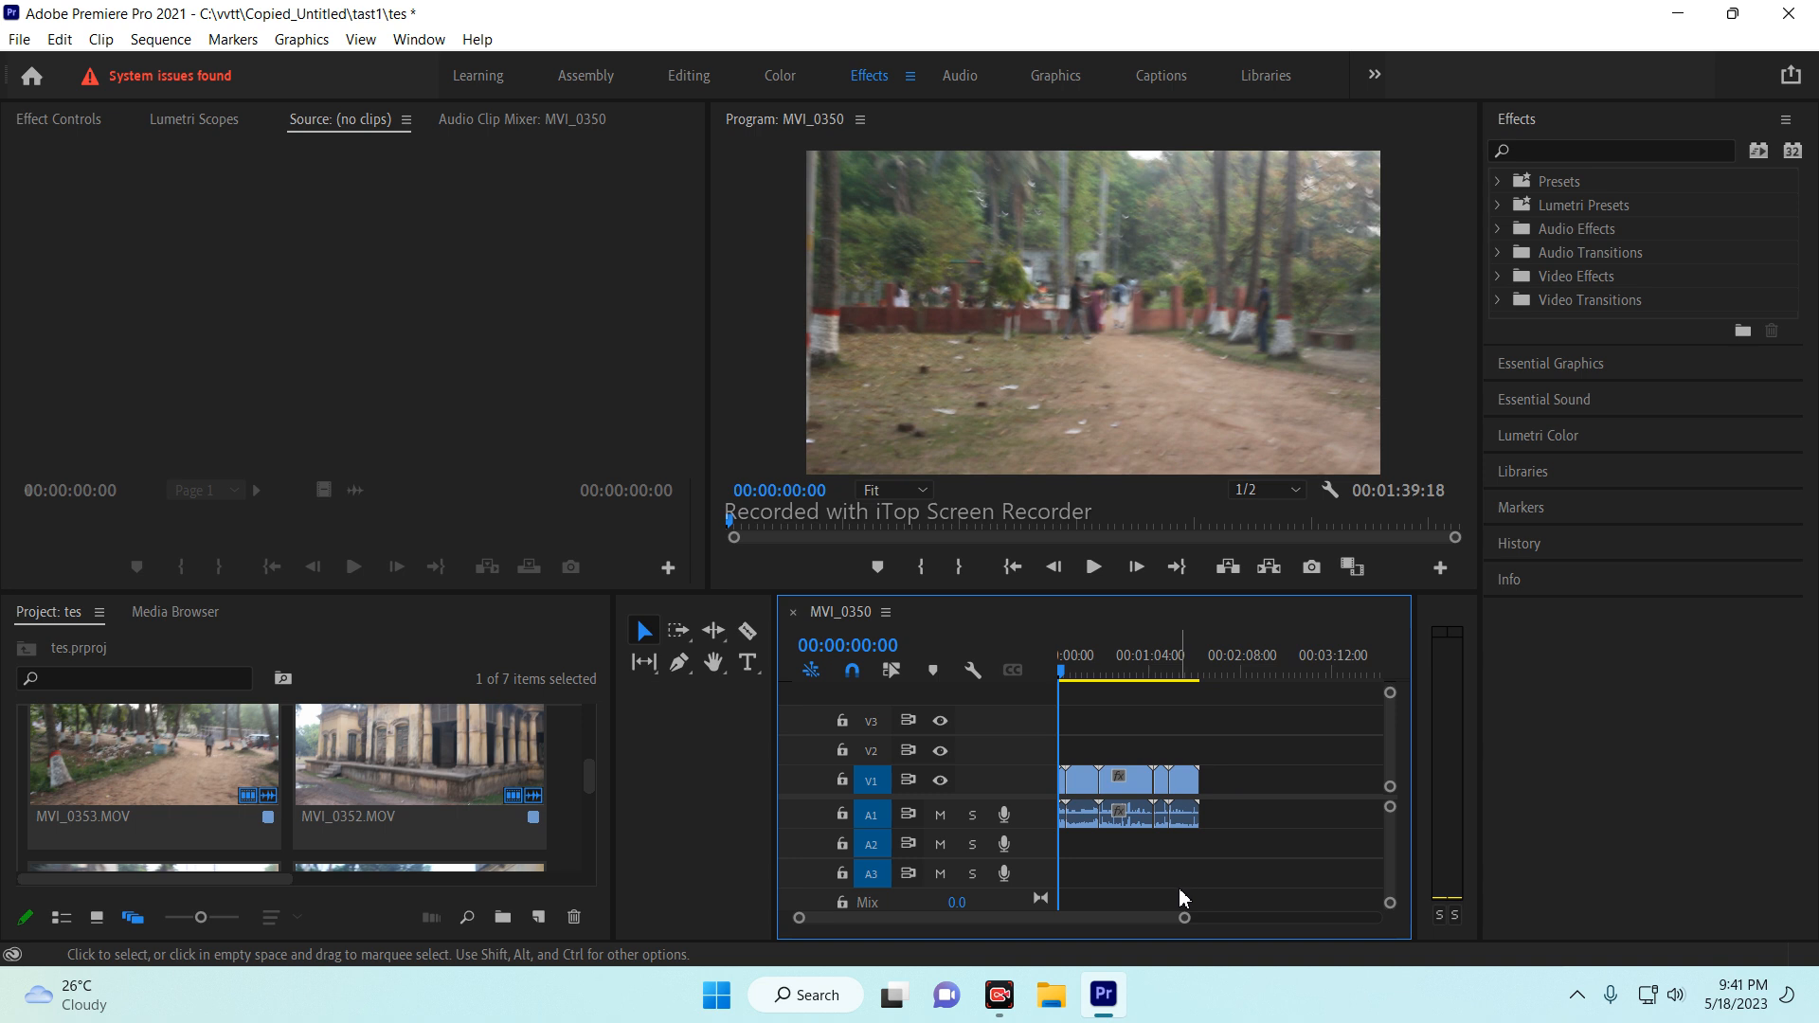
pyautogui.hotkey('ctrl', 's')
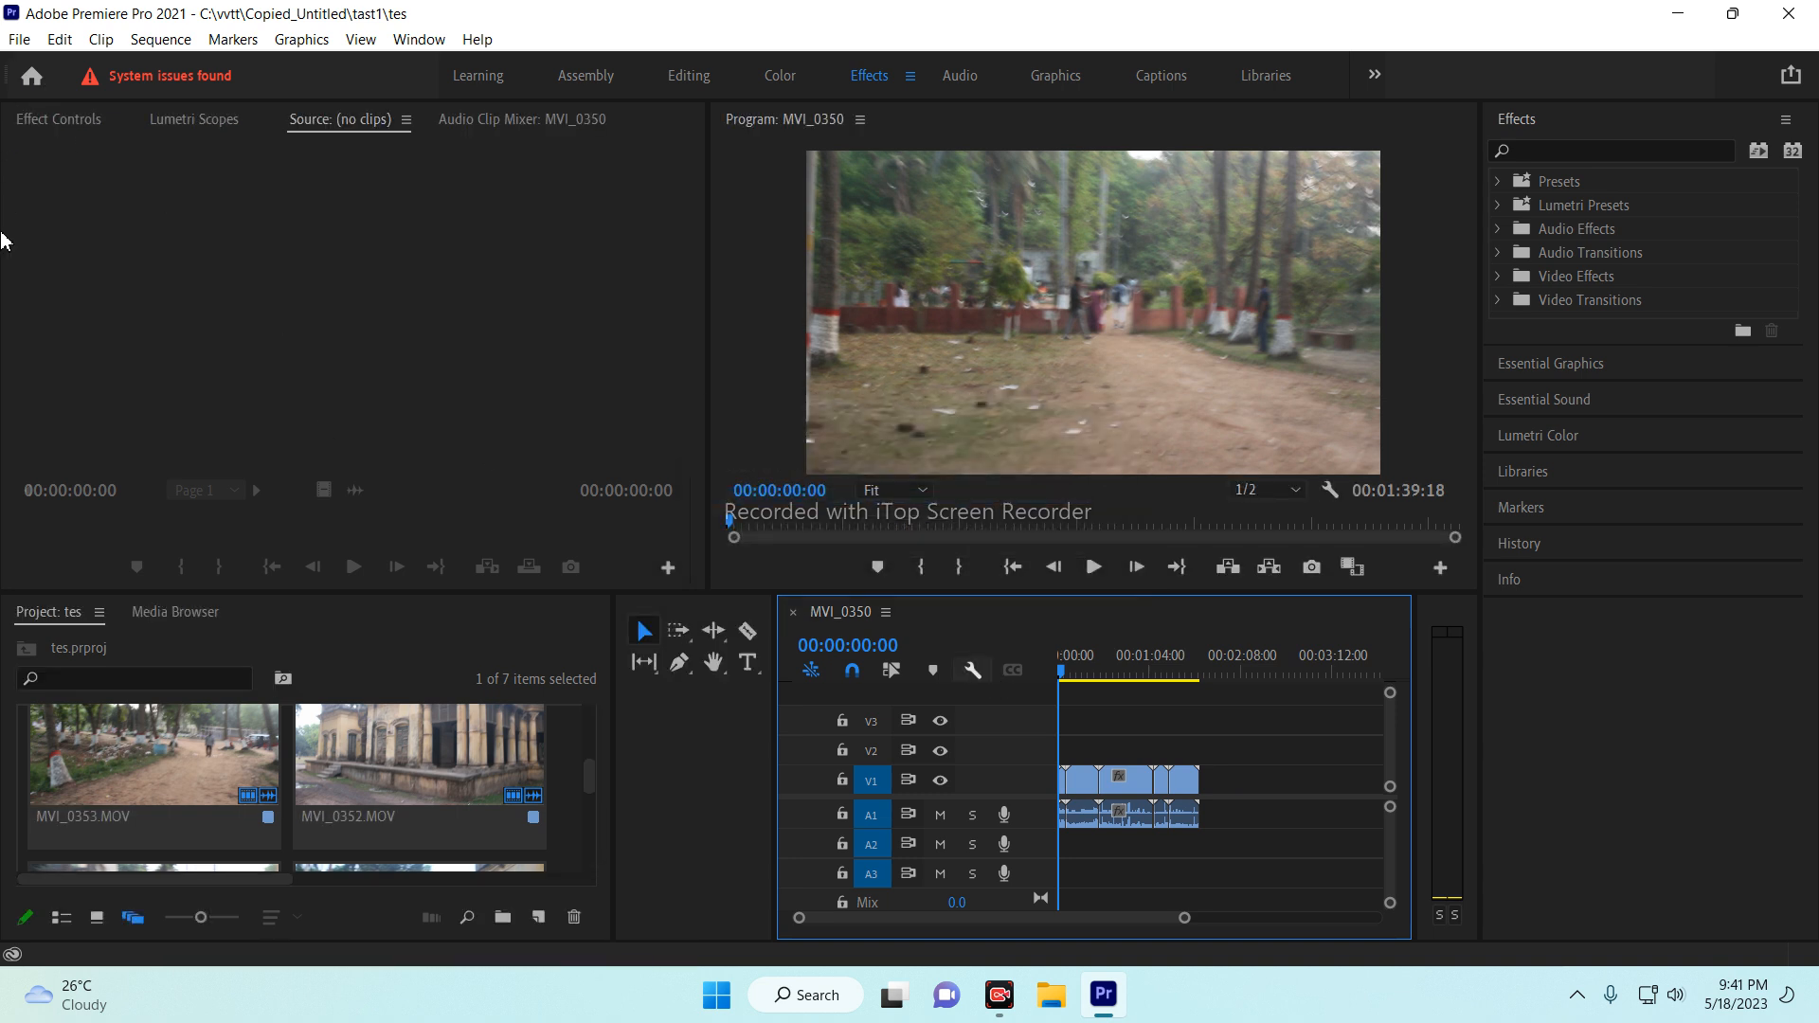
# Step: Collect the MVI_0350 sequence's files with Project Manager, copying them to a new folder named test2 on drive C
pyautogui.click(20, 38)
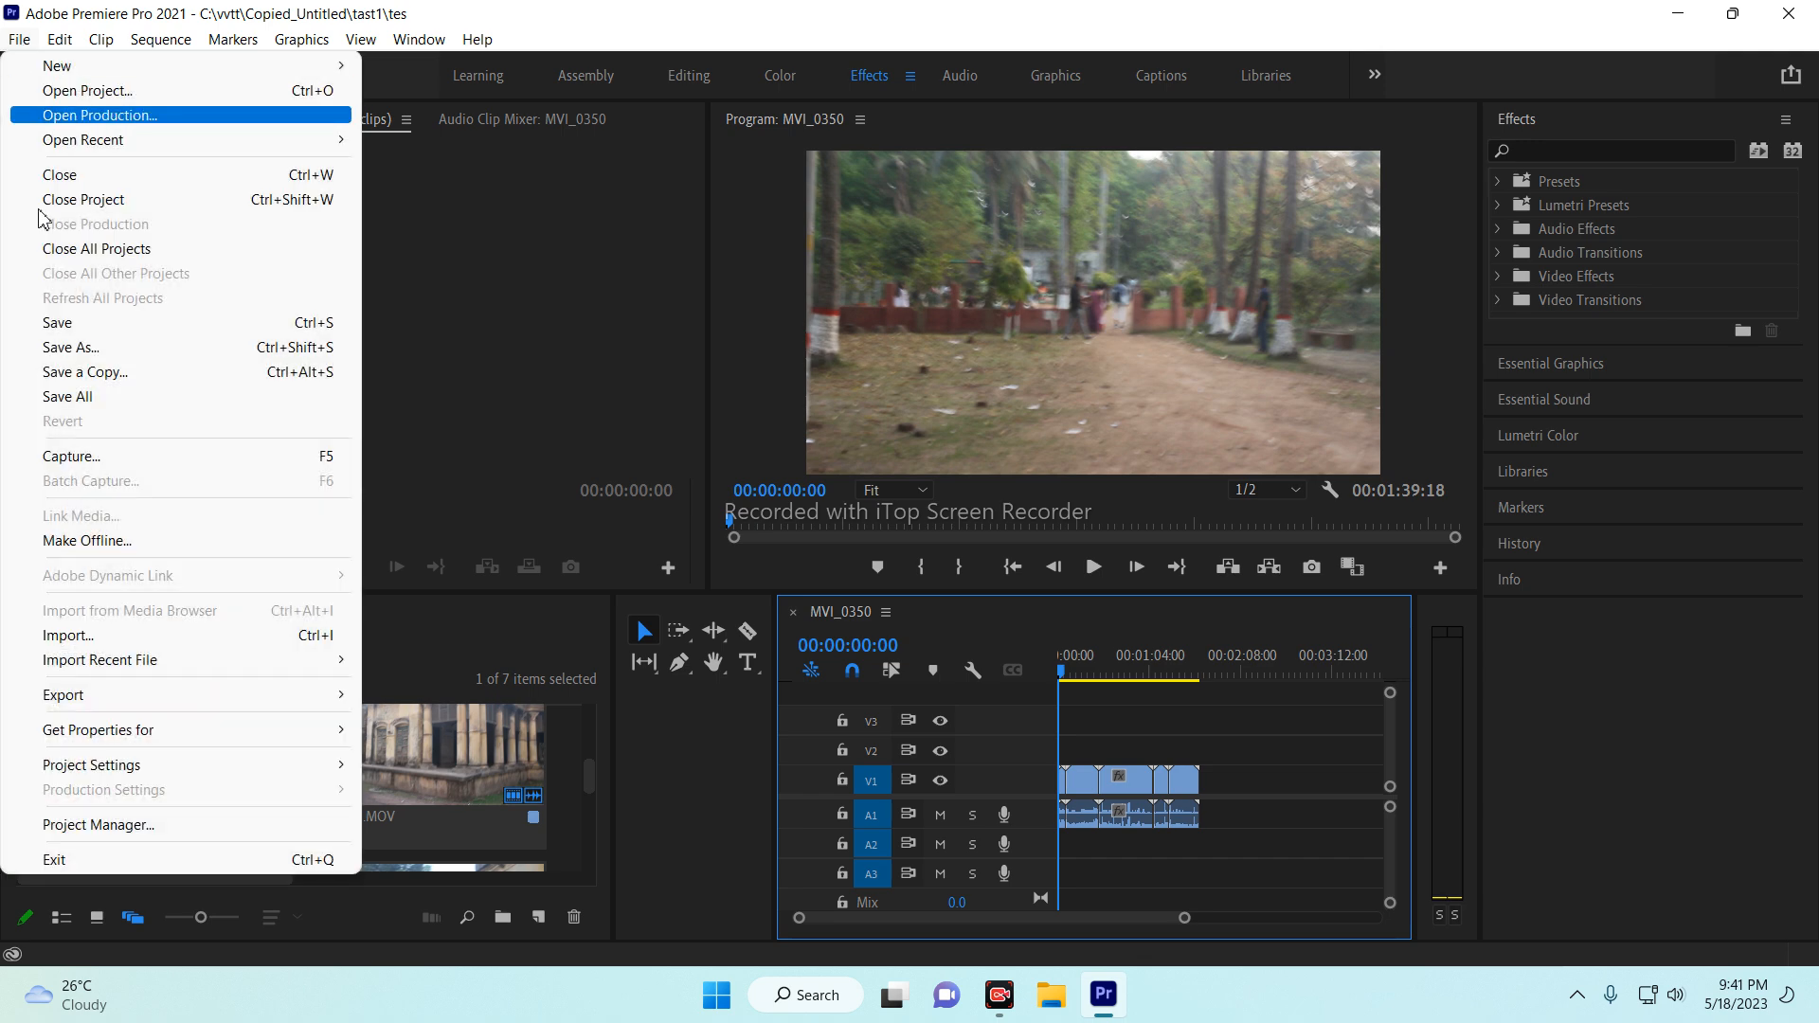
pyautogui.click(106, 830)
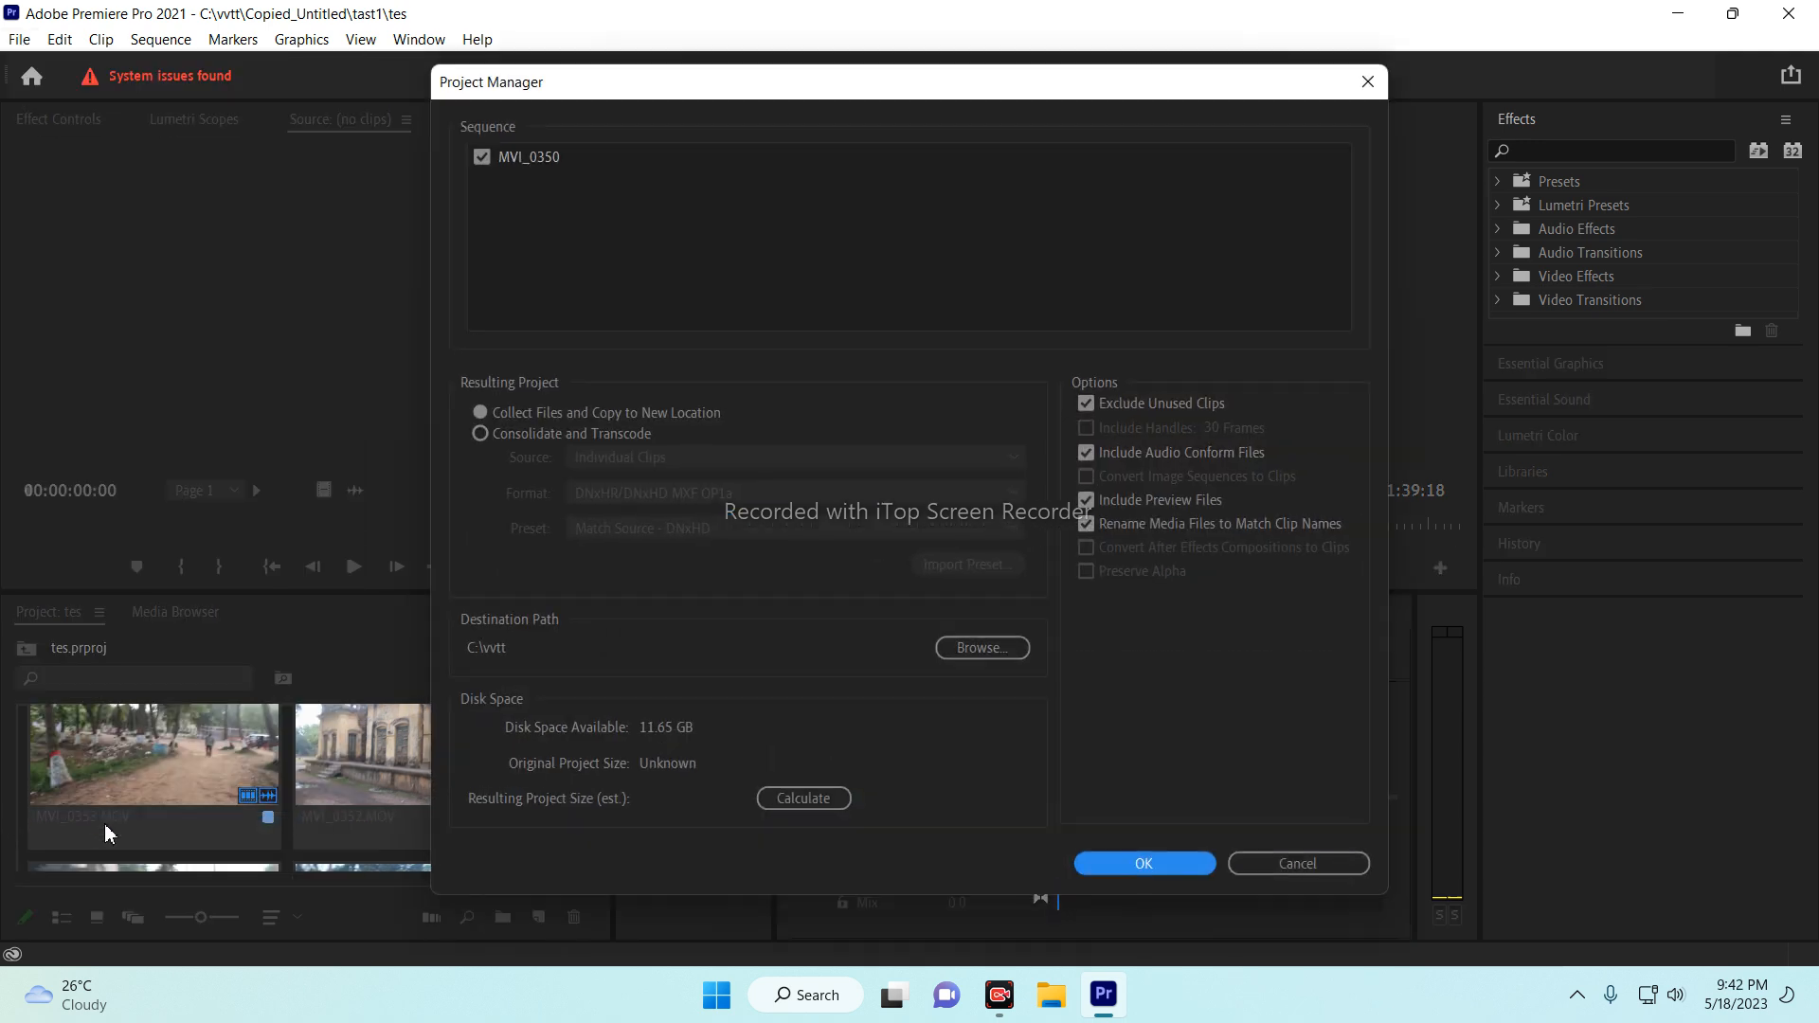
pyautogui.click(957, 647)
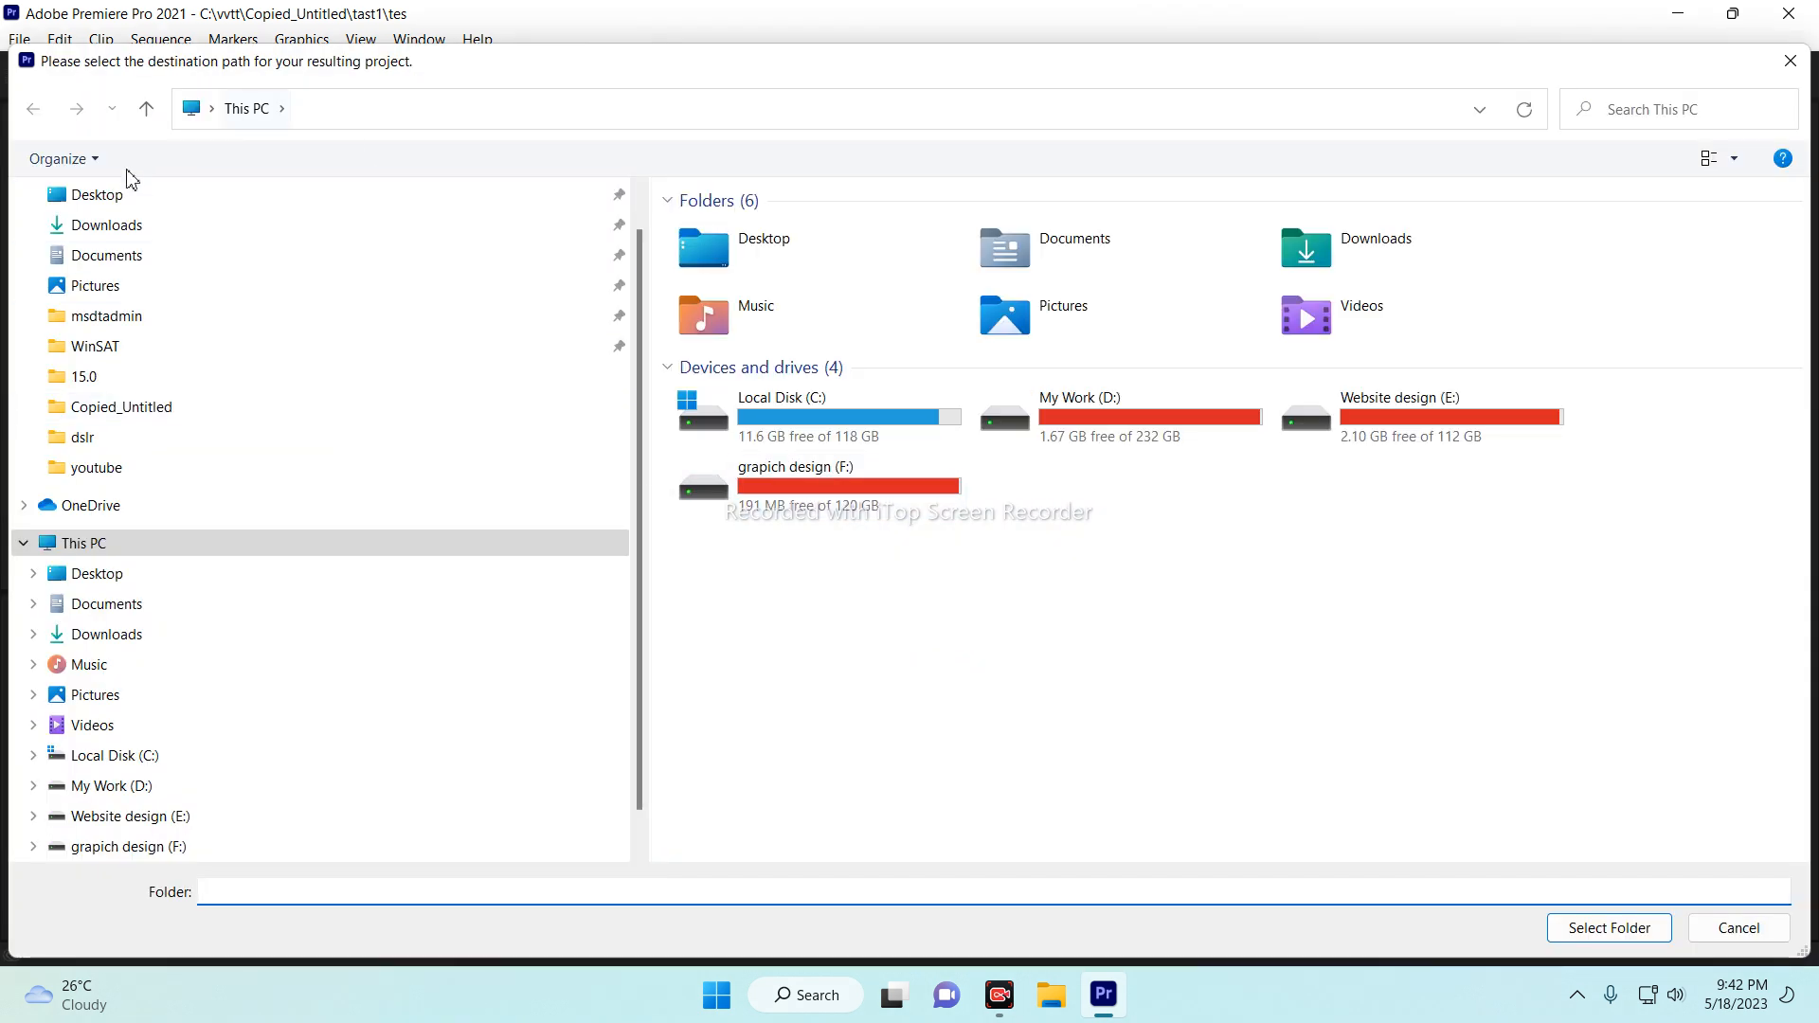
pyautogui.doubleClick(802, 436)
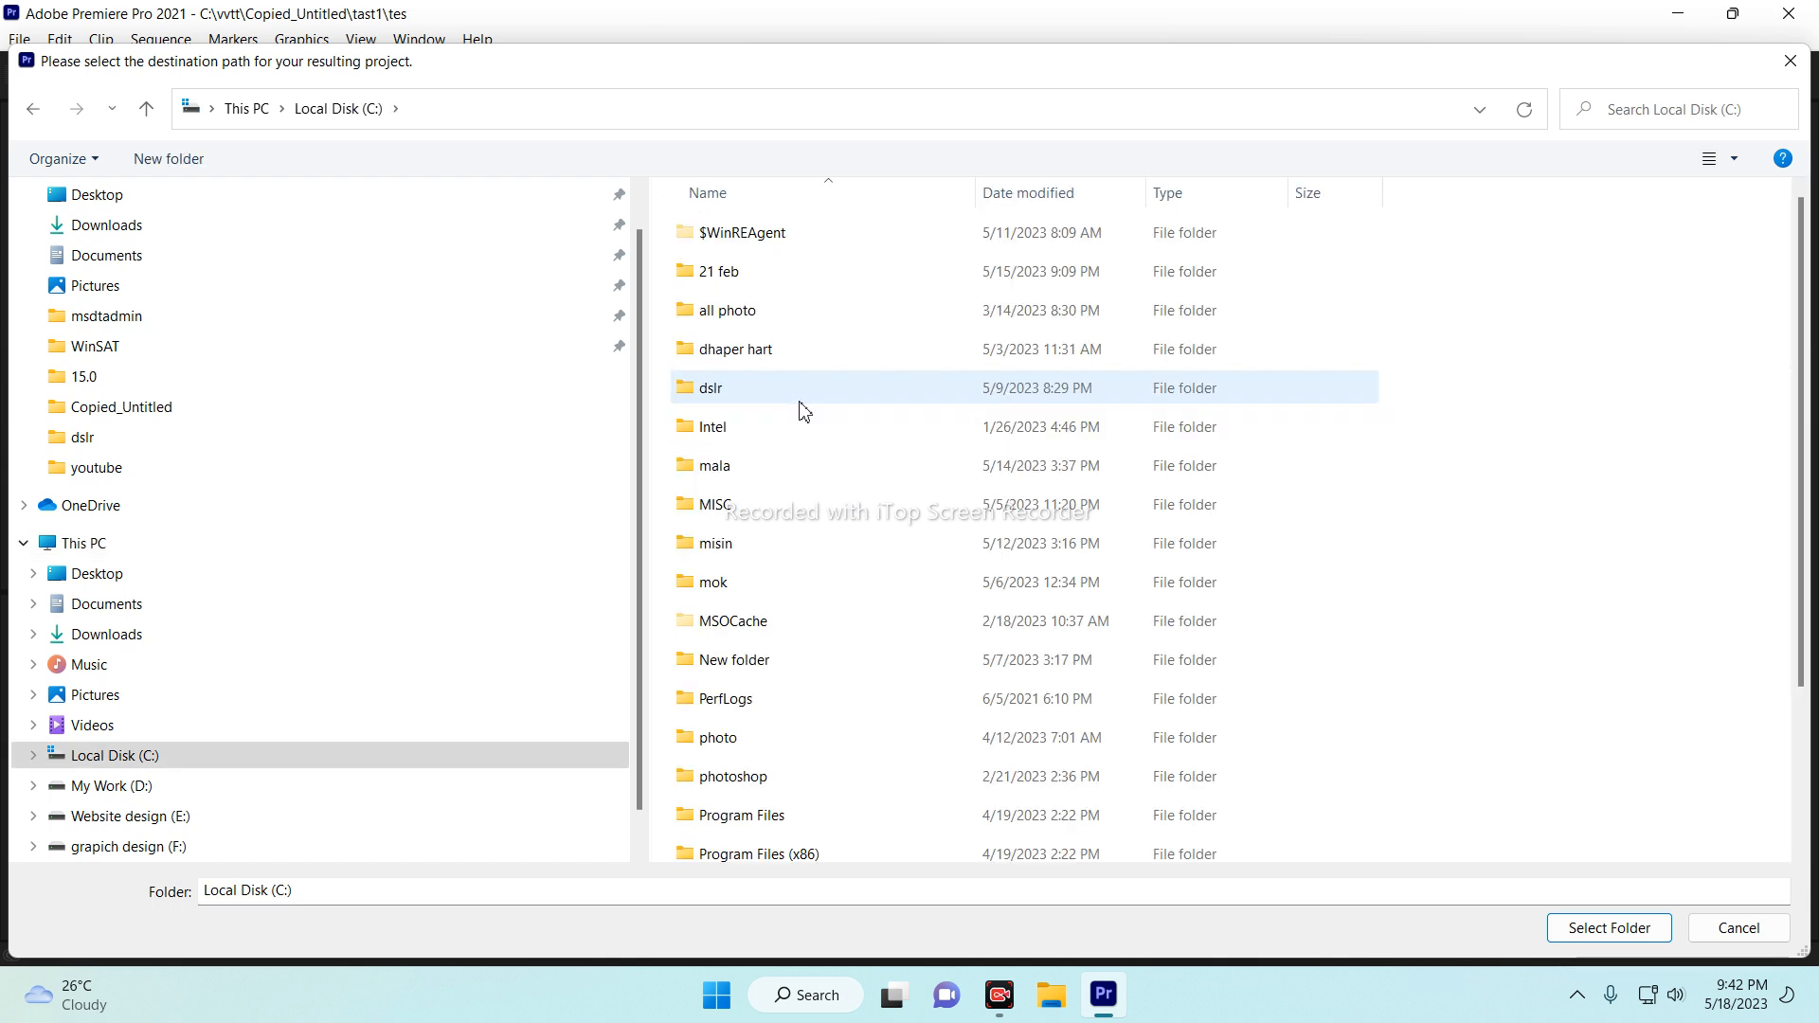
pyautogui.click(160, 156)
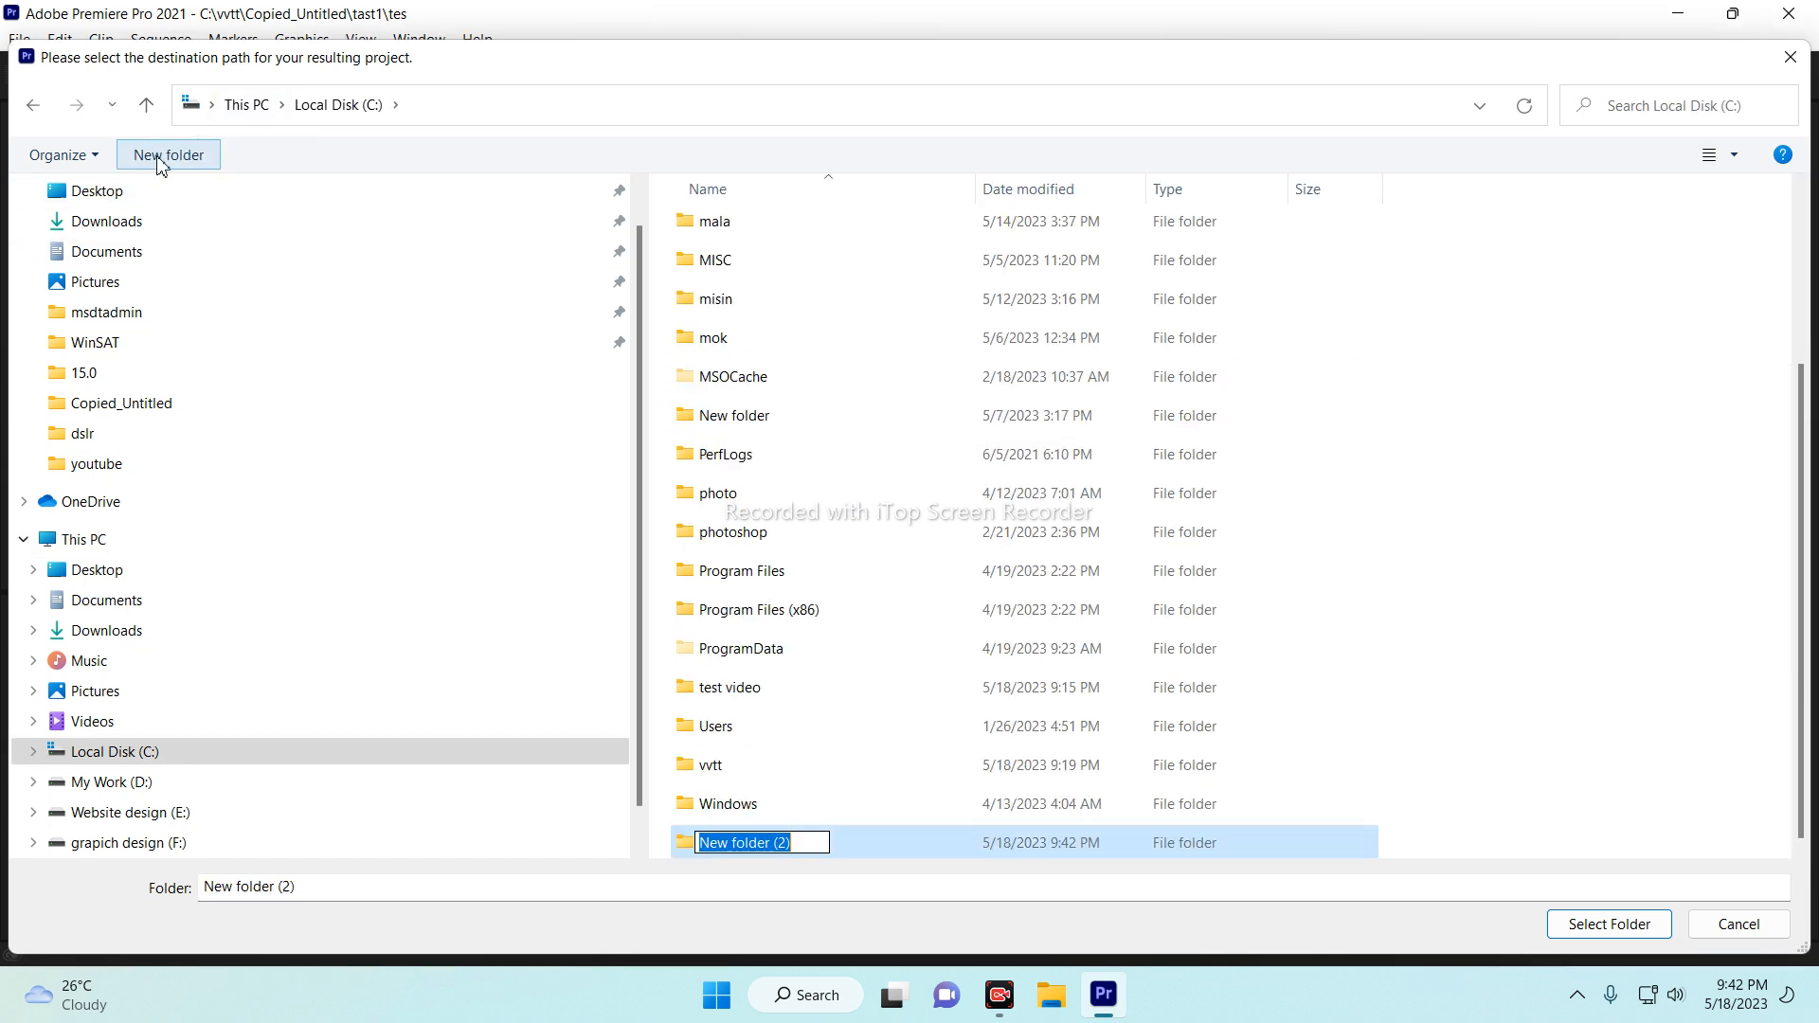
pyautogui.write('test')
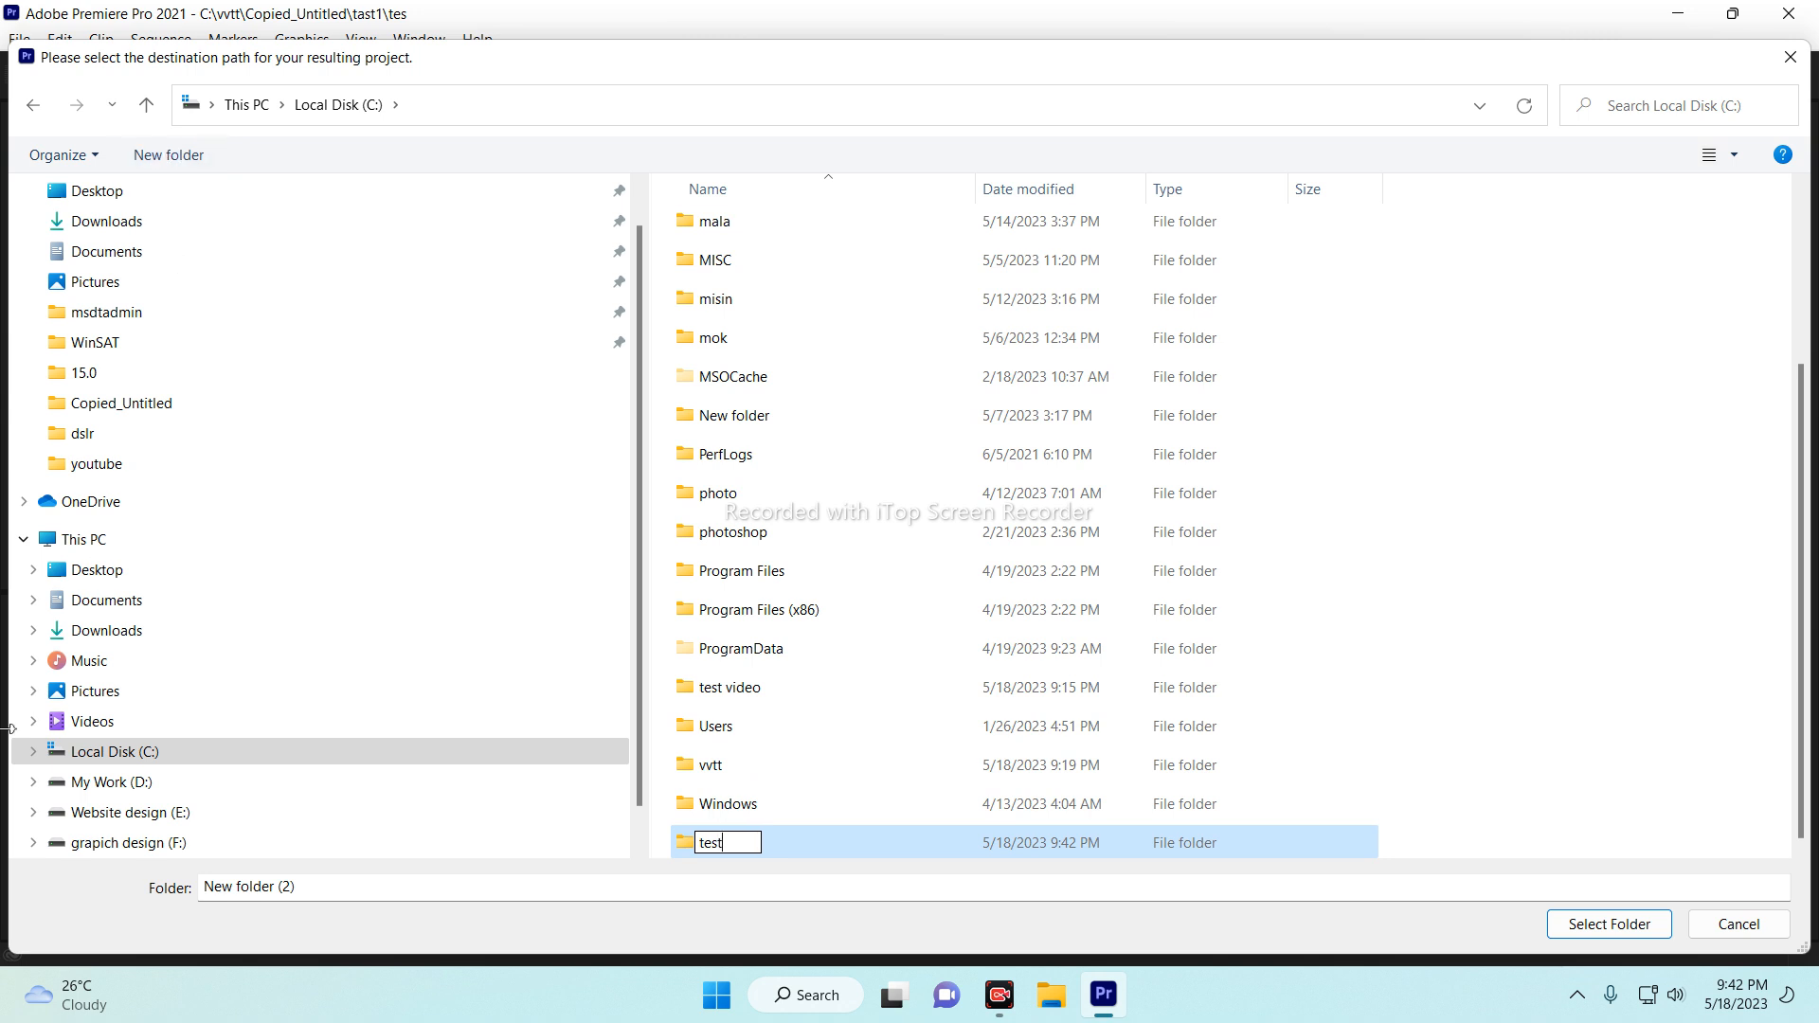
pyautogui.write('2')
pyautogui.press('Return')
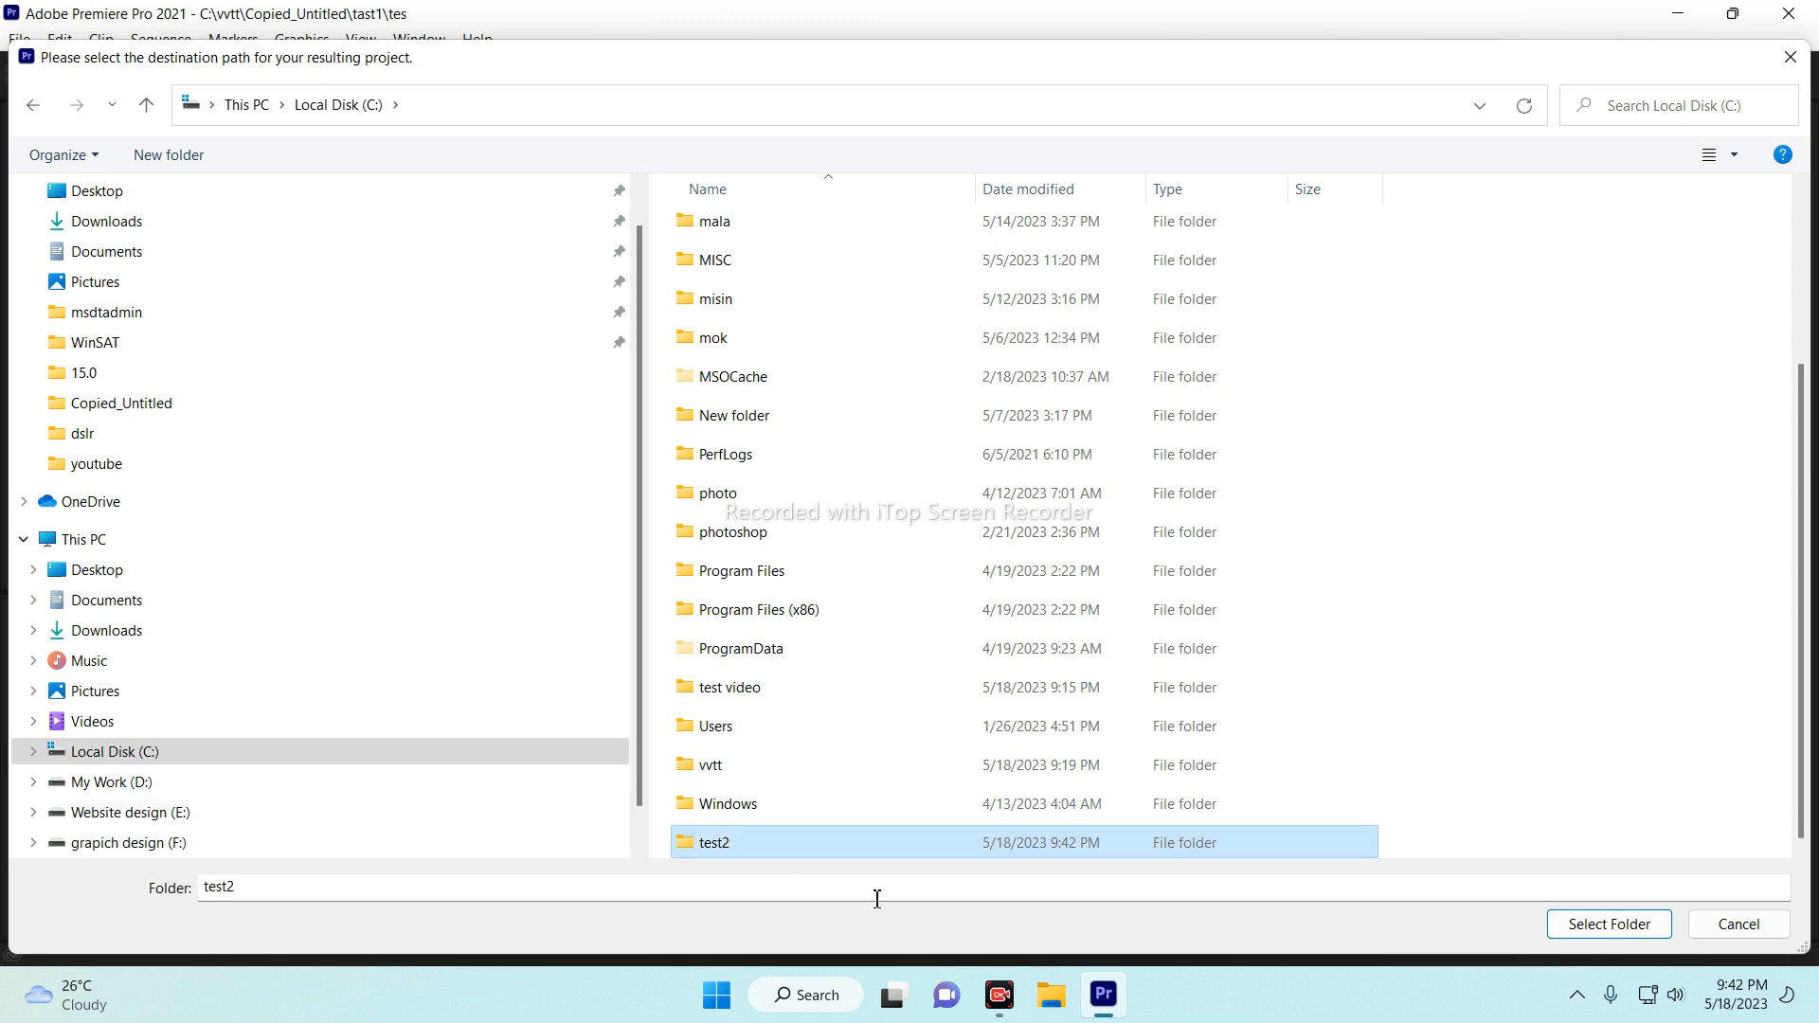
pyautogui.click(1580, 917)
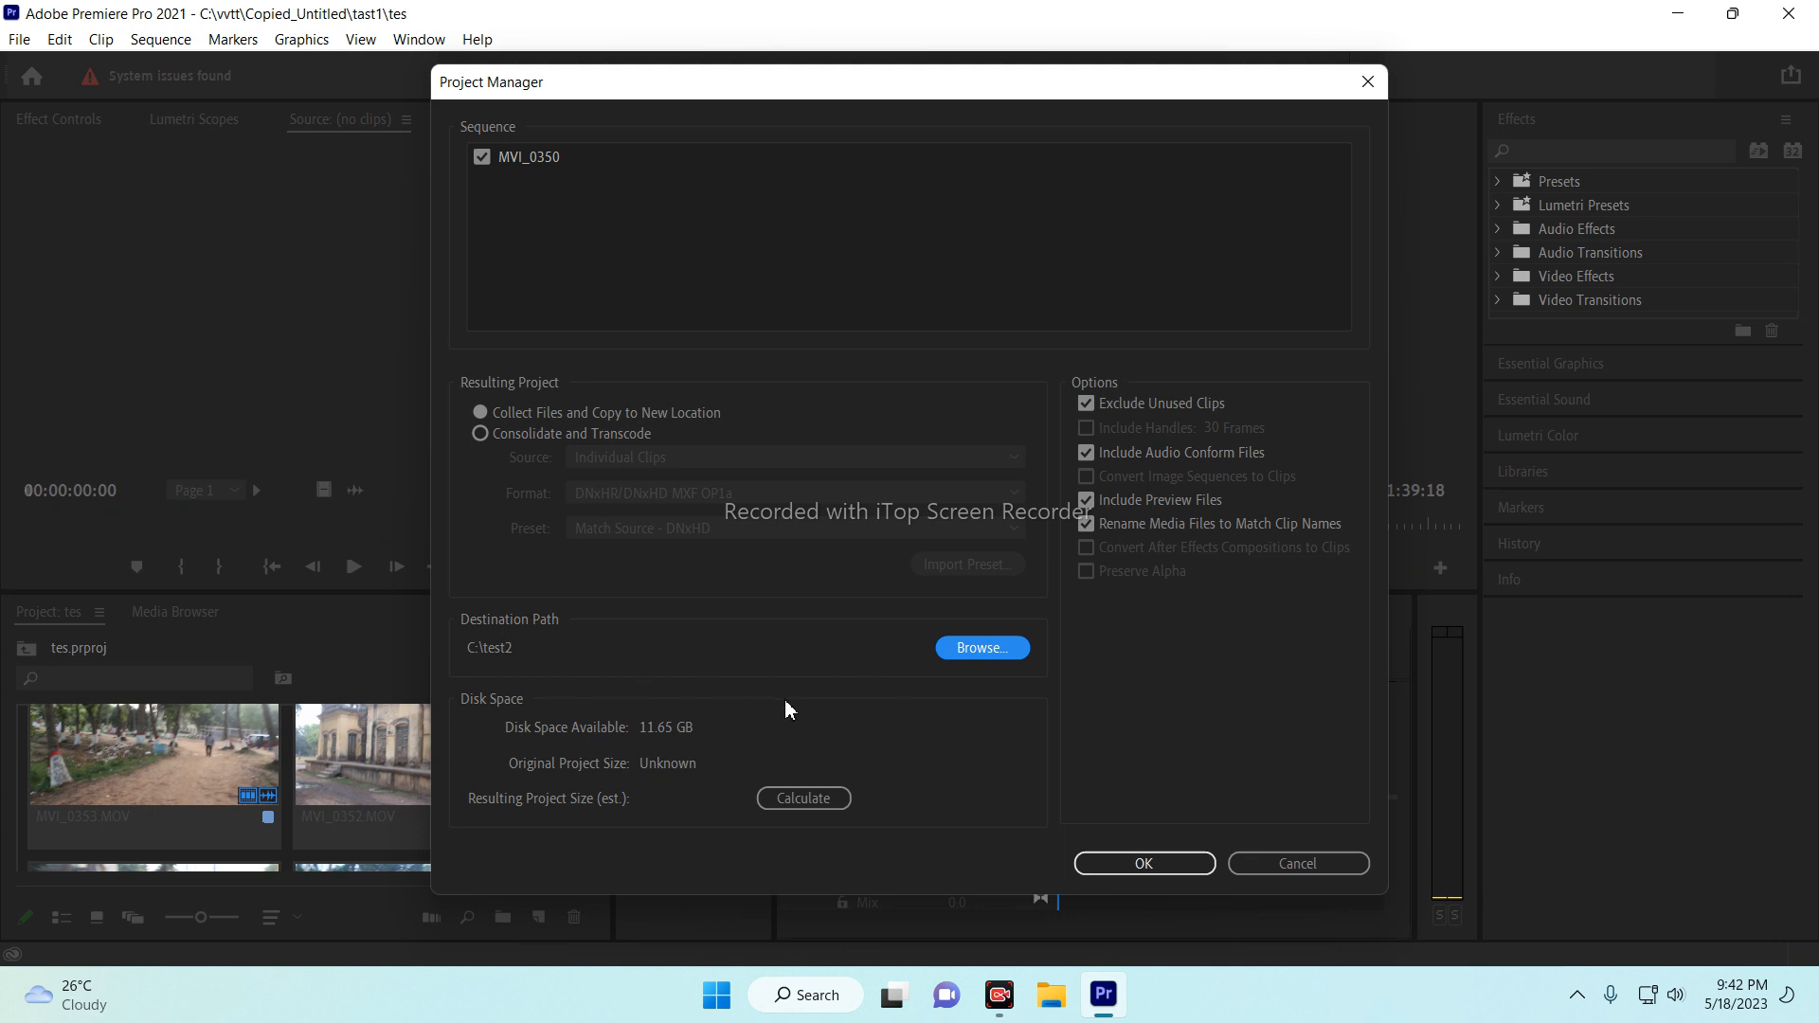
pyautogui.click(1141, 866)
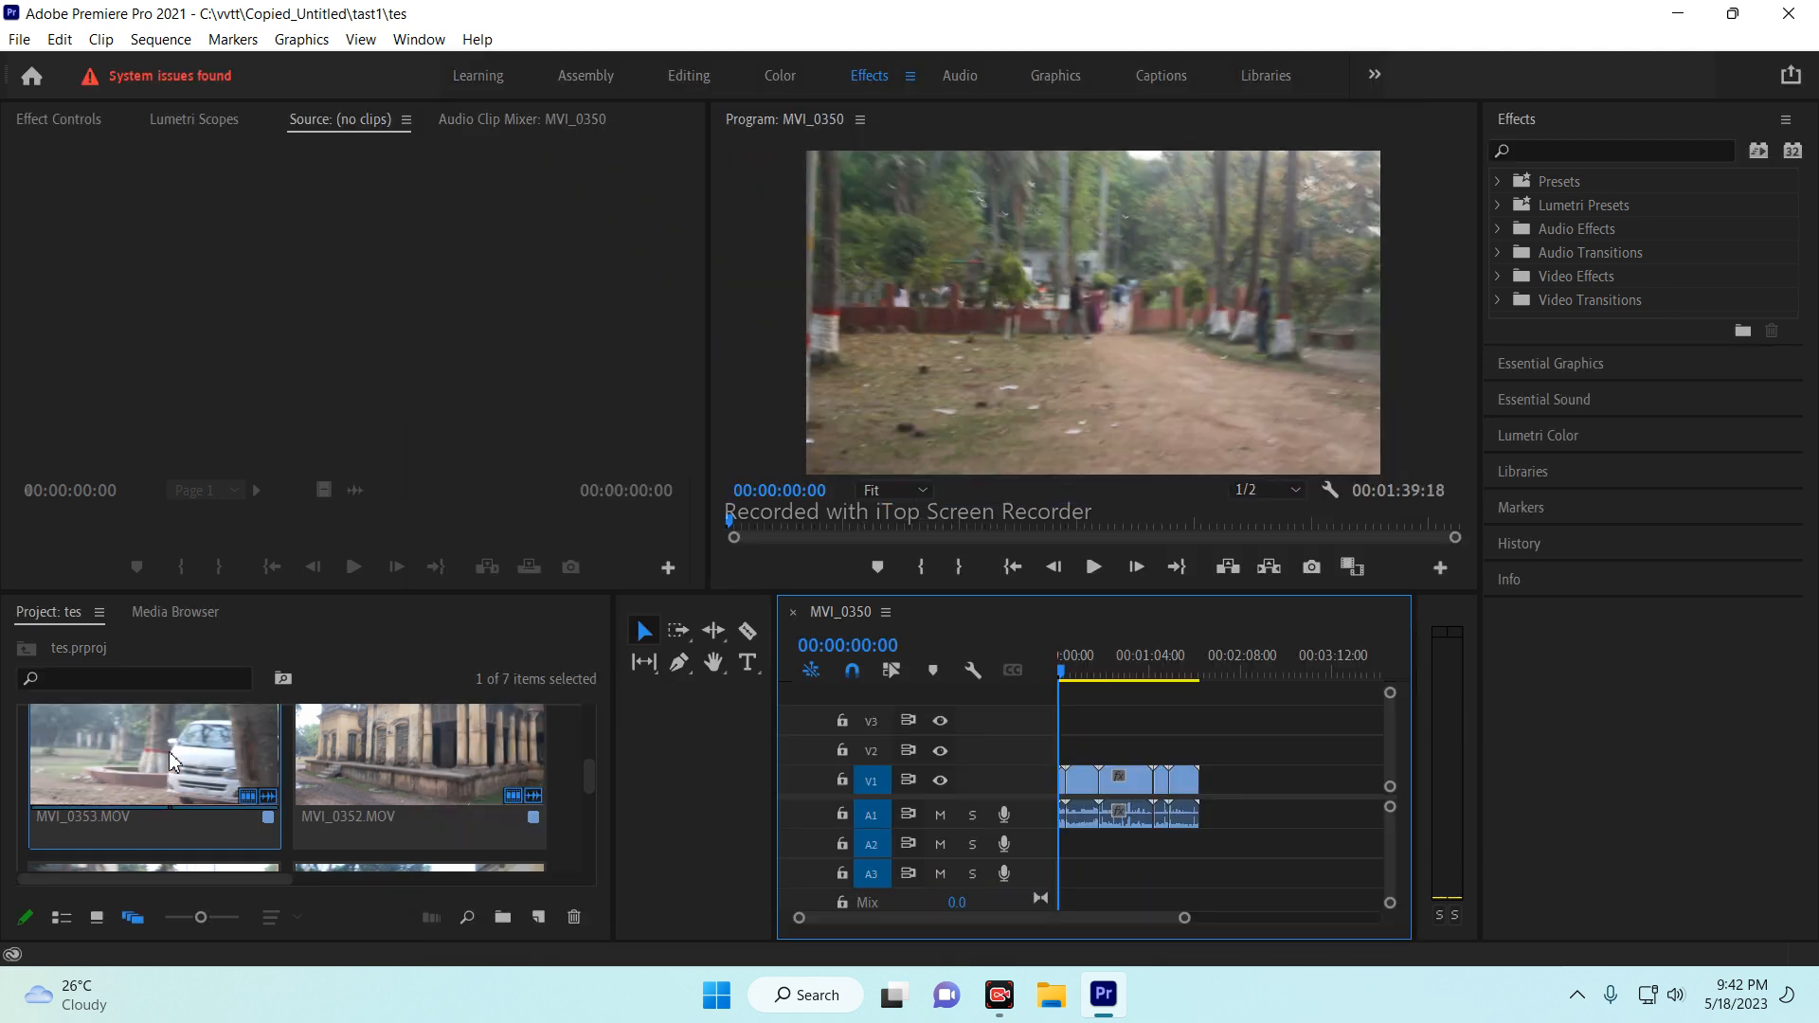
# Step: Switch to File Explorer and open the copied project tes from C:\test2\Copied_tes in Premiere Pro
pyautogui.click(1693, 26)
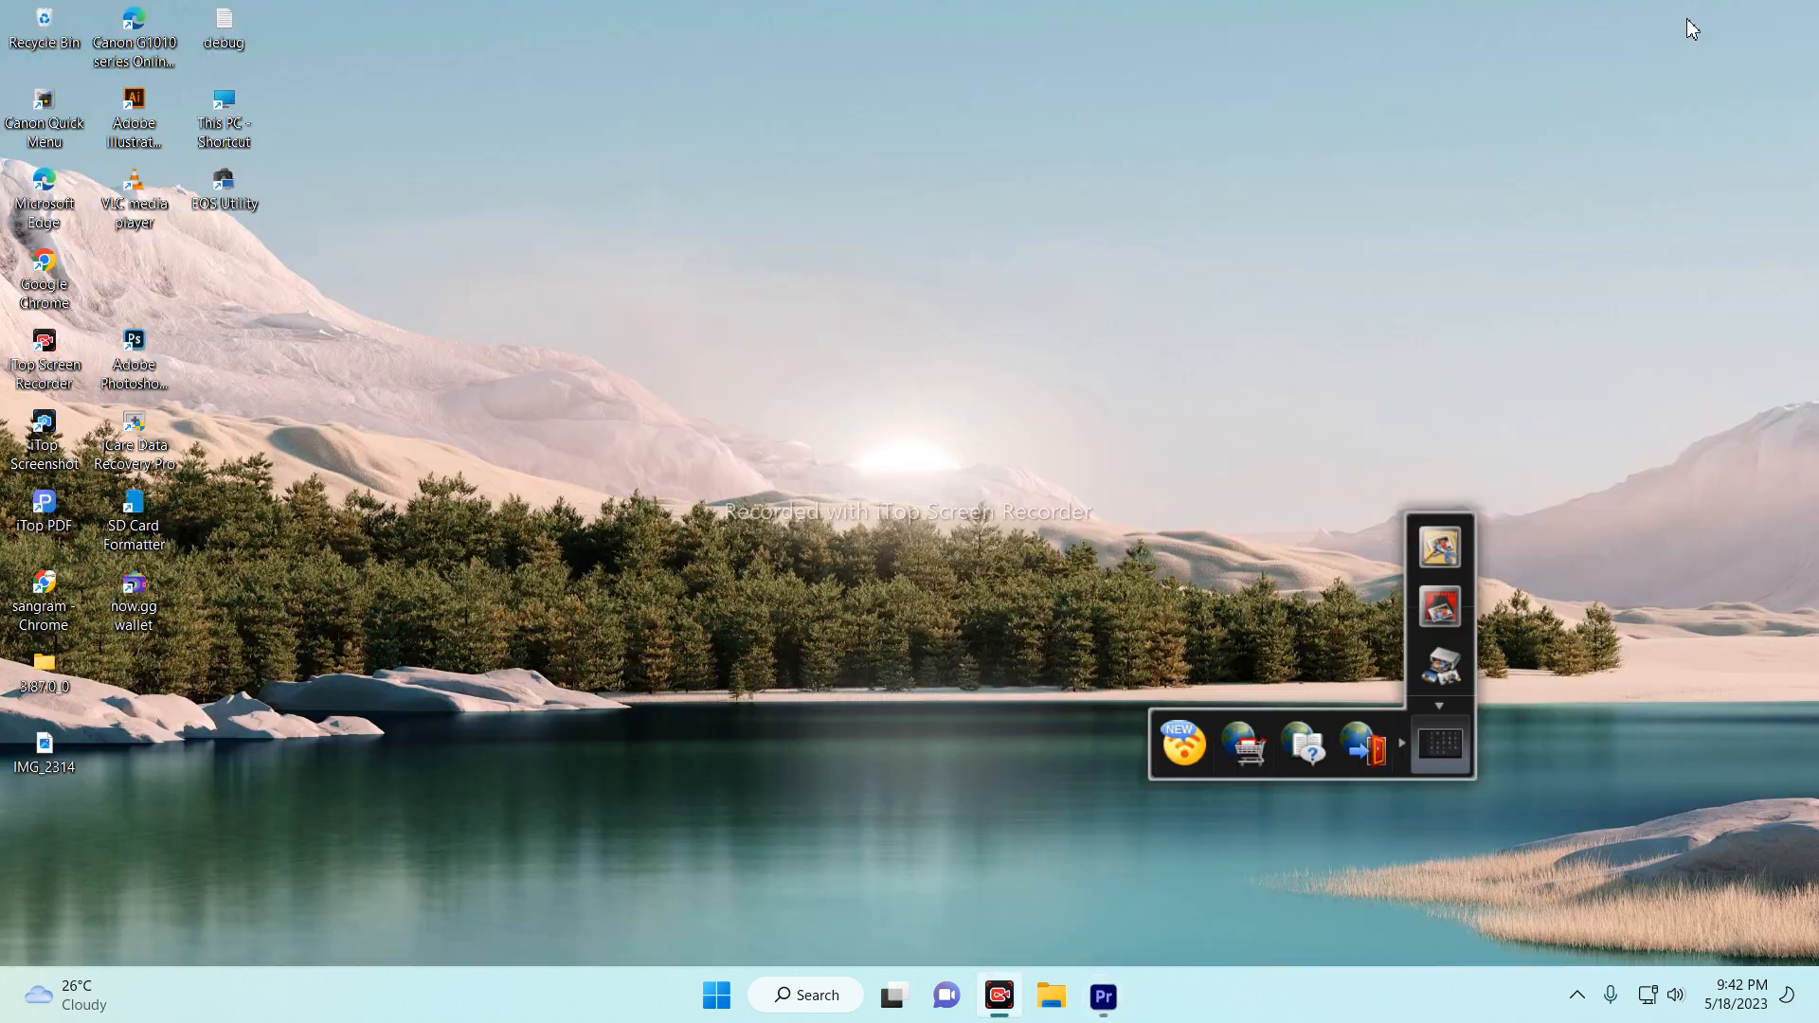
pyautogui.doubleClick(218, 116)
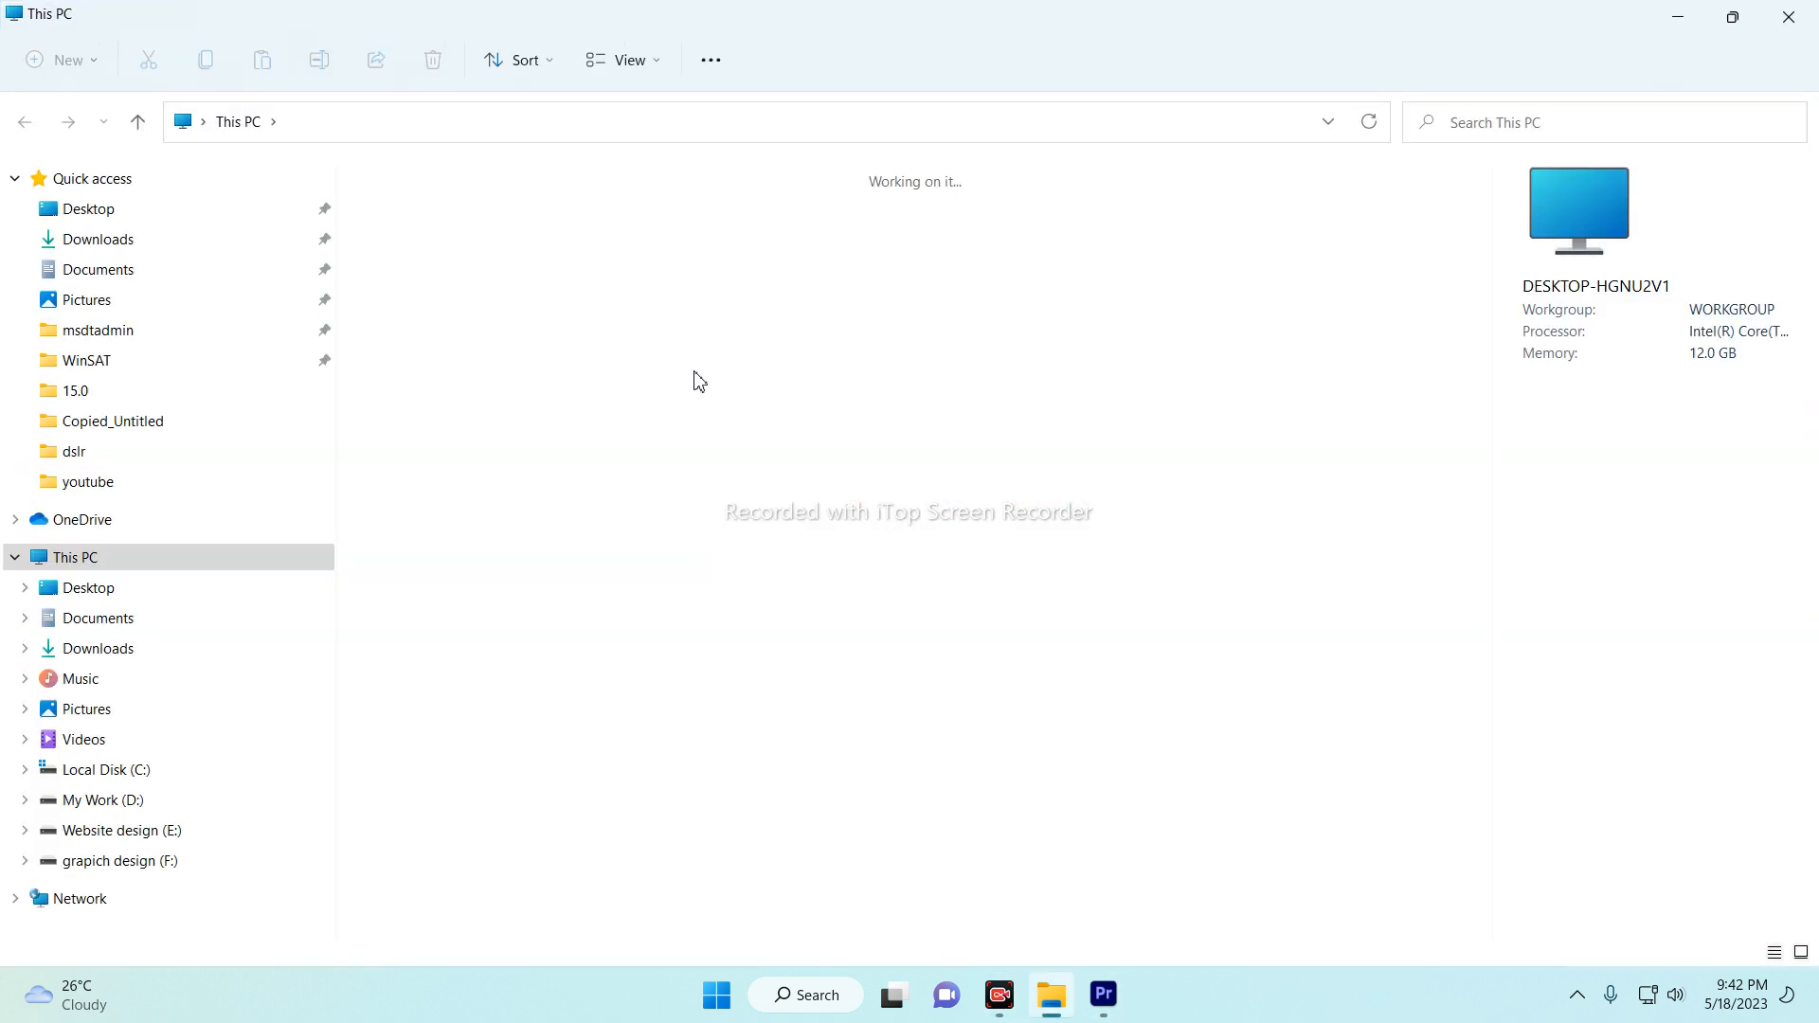
pyautogui.doubleClick(557, 390)
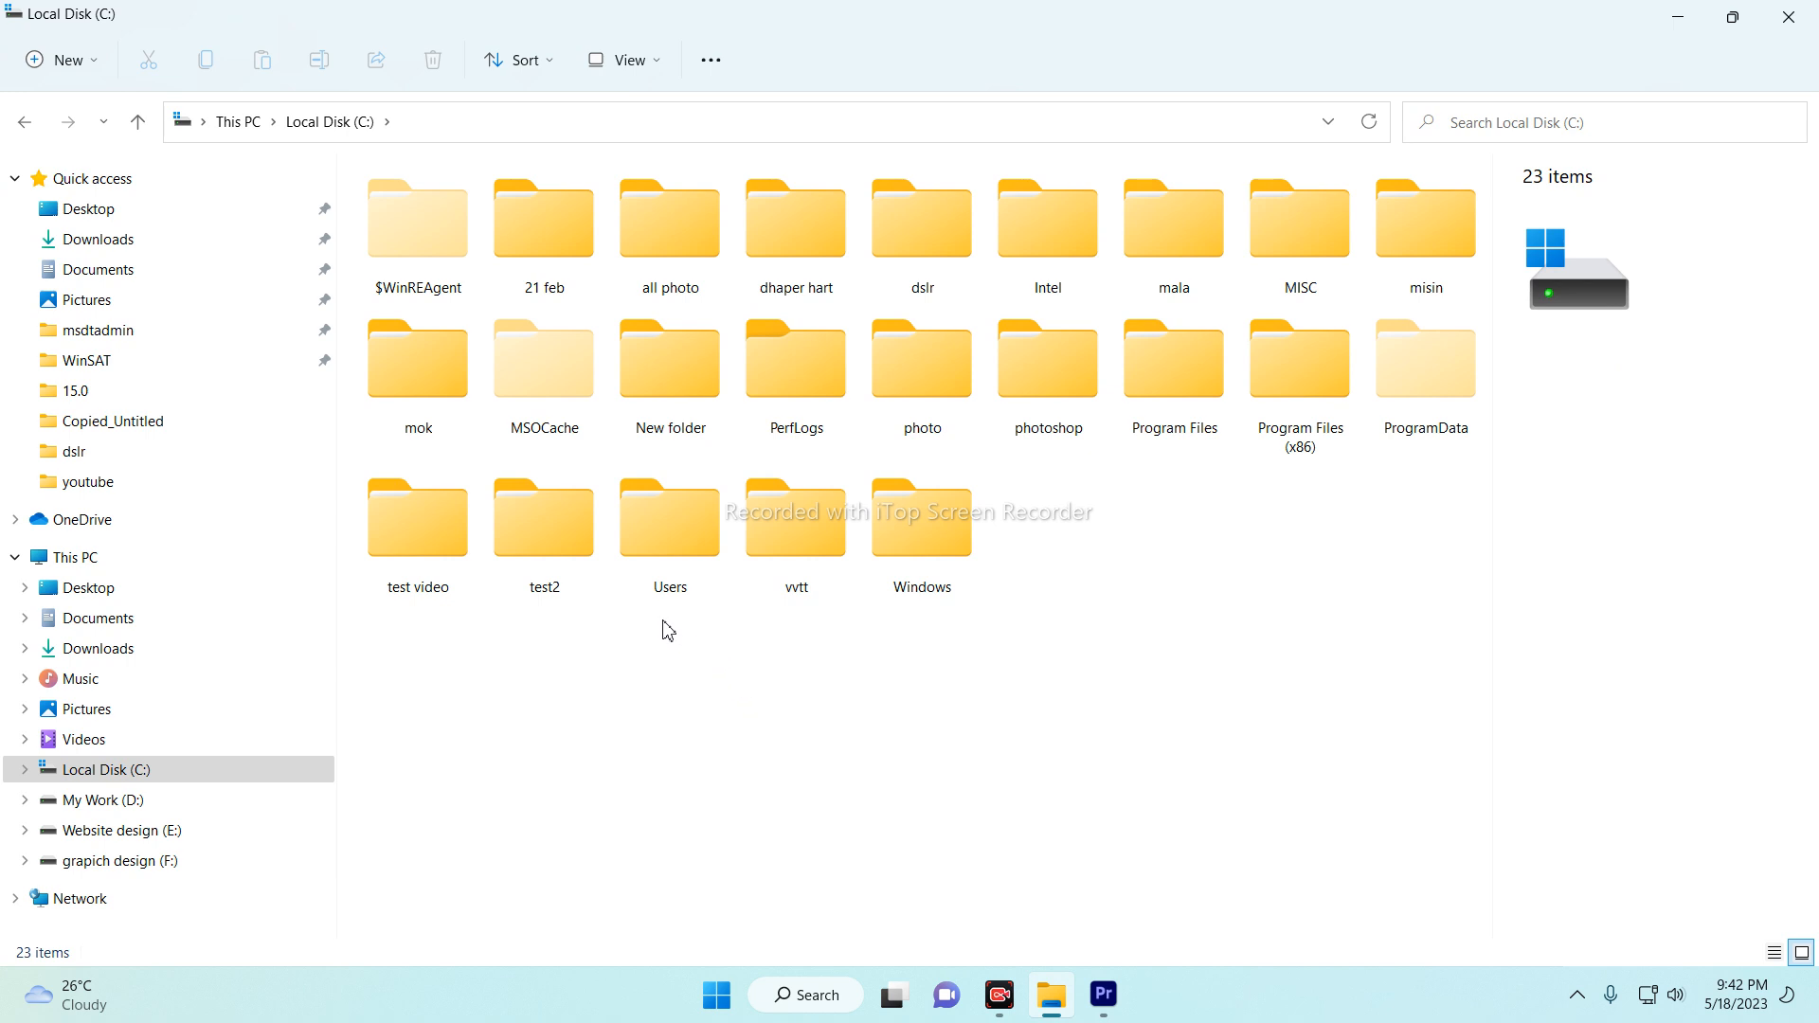
pyautogui.click(578, 565)
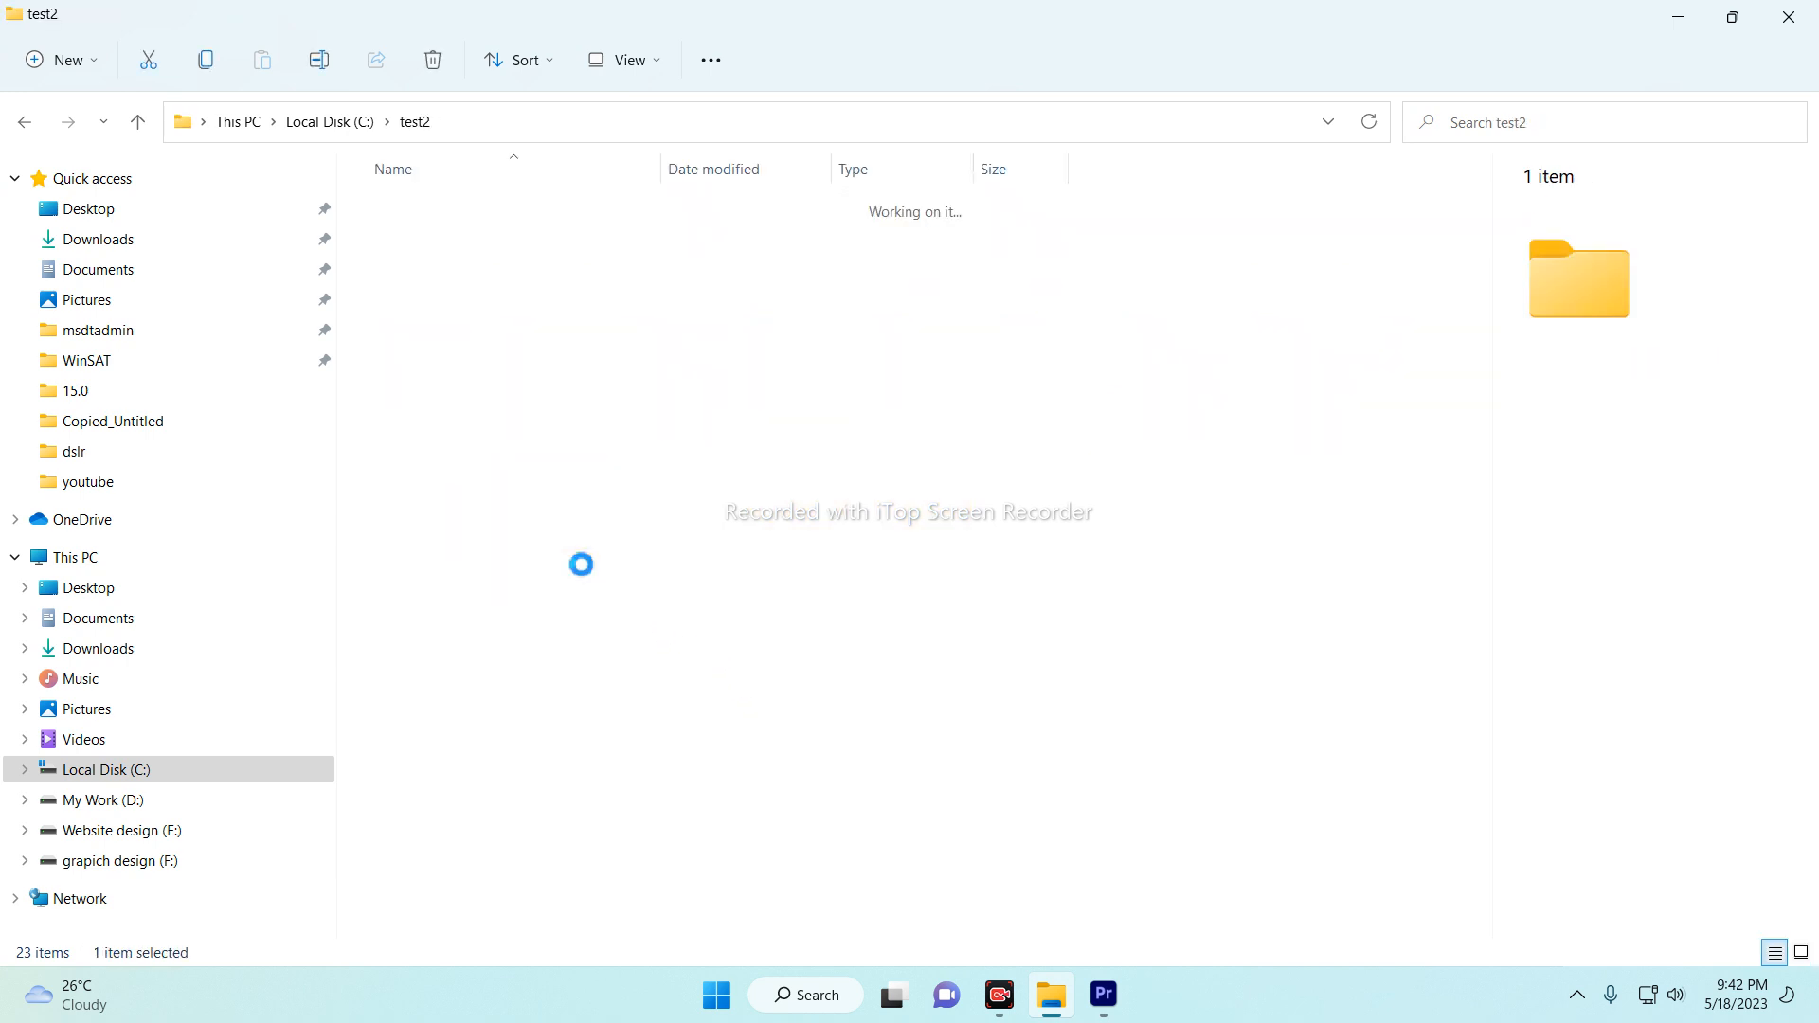
pyautogui.doubleClick(510, 212)
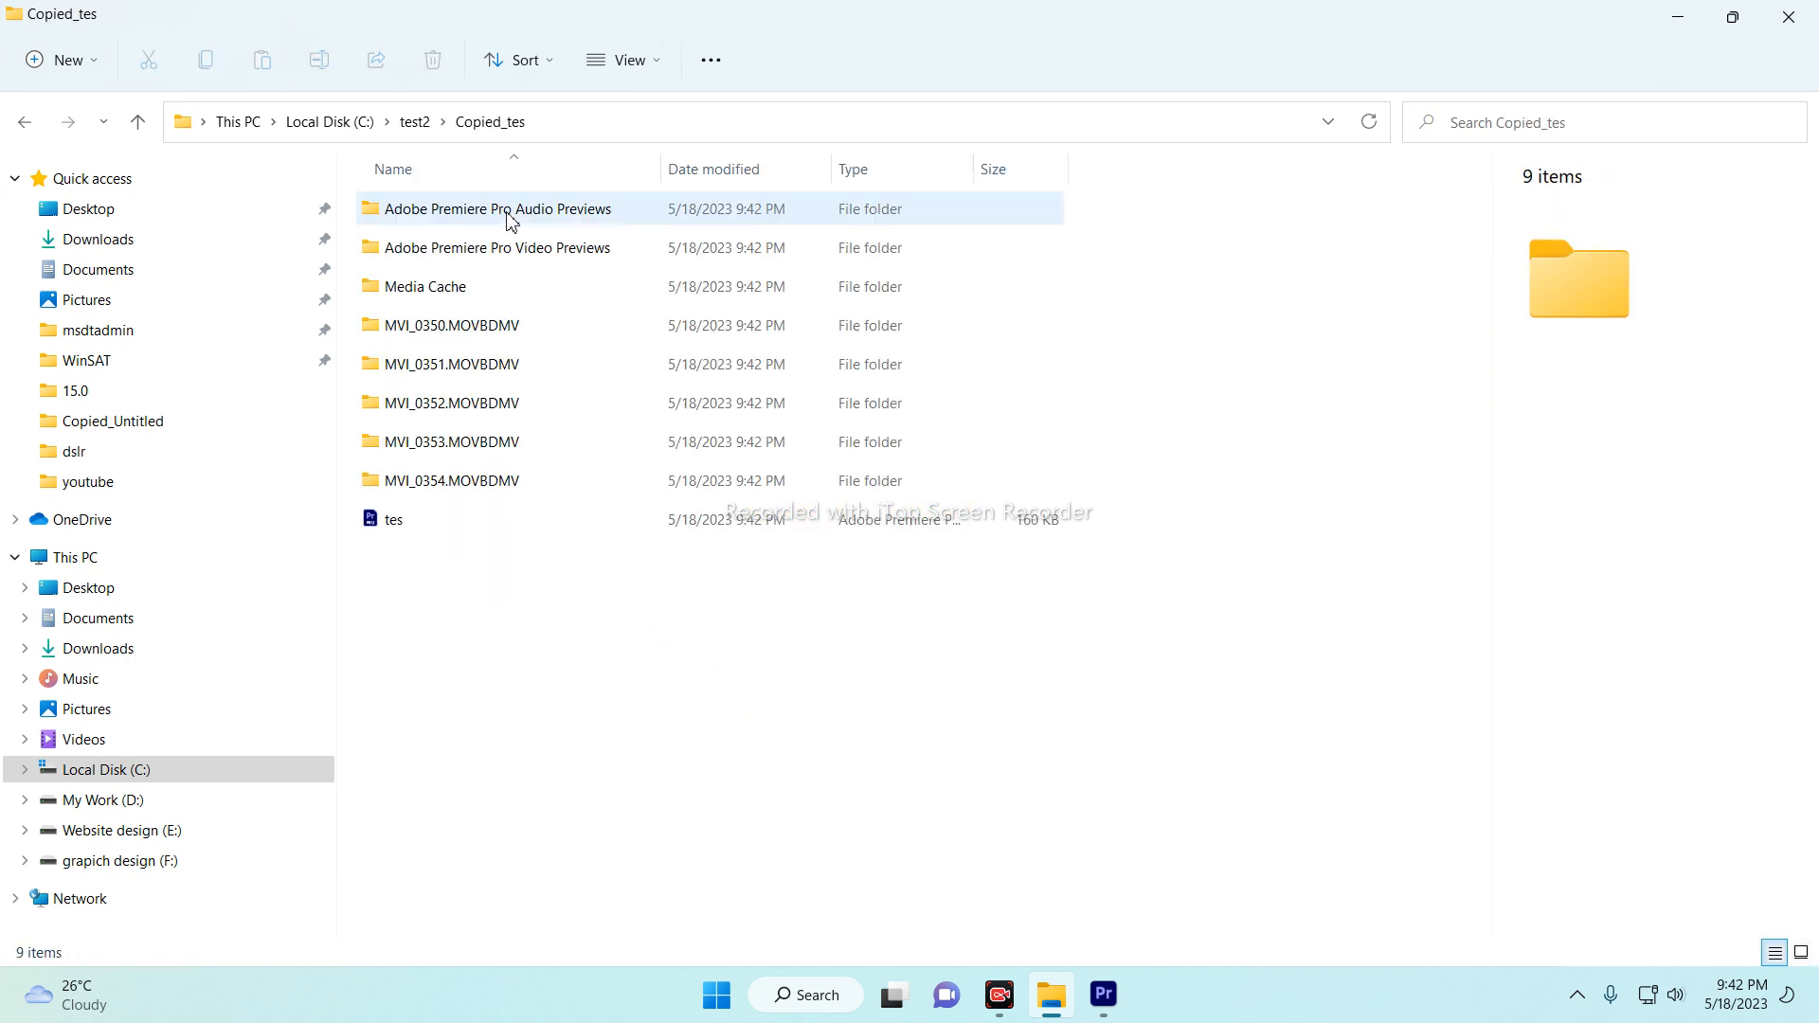
pyautogui.click(447, 531)
pyautogui.doubleClick(446, 529)
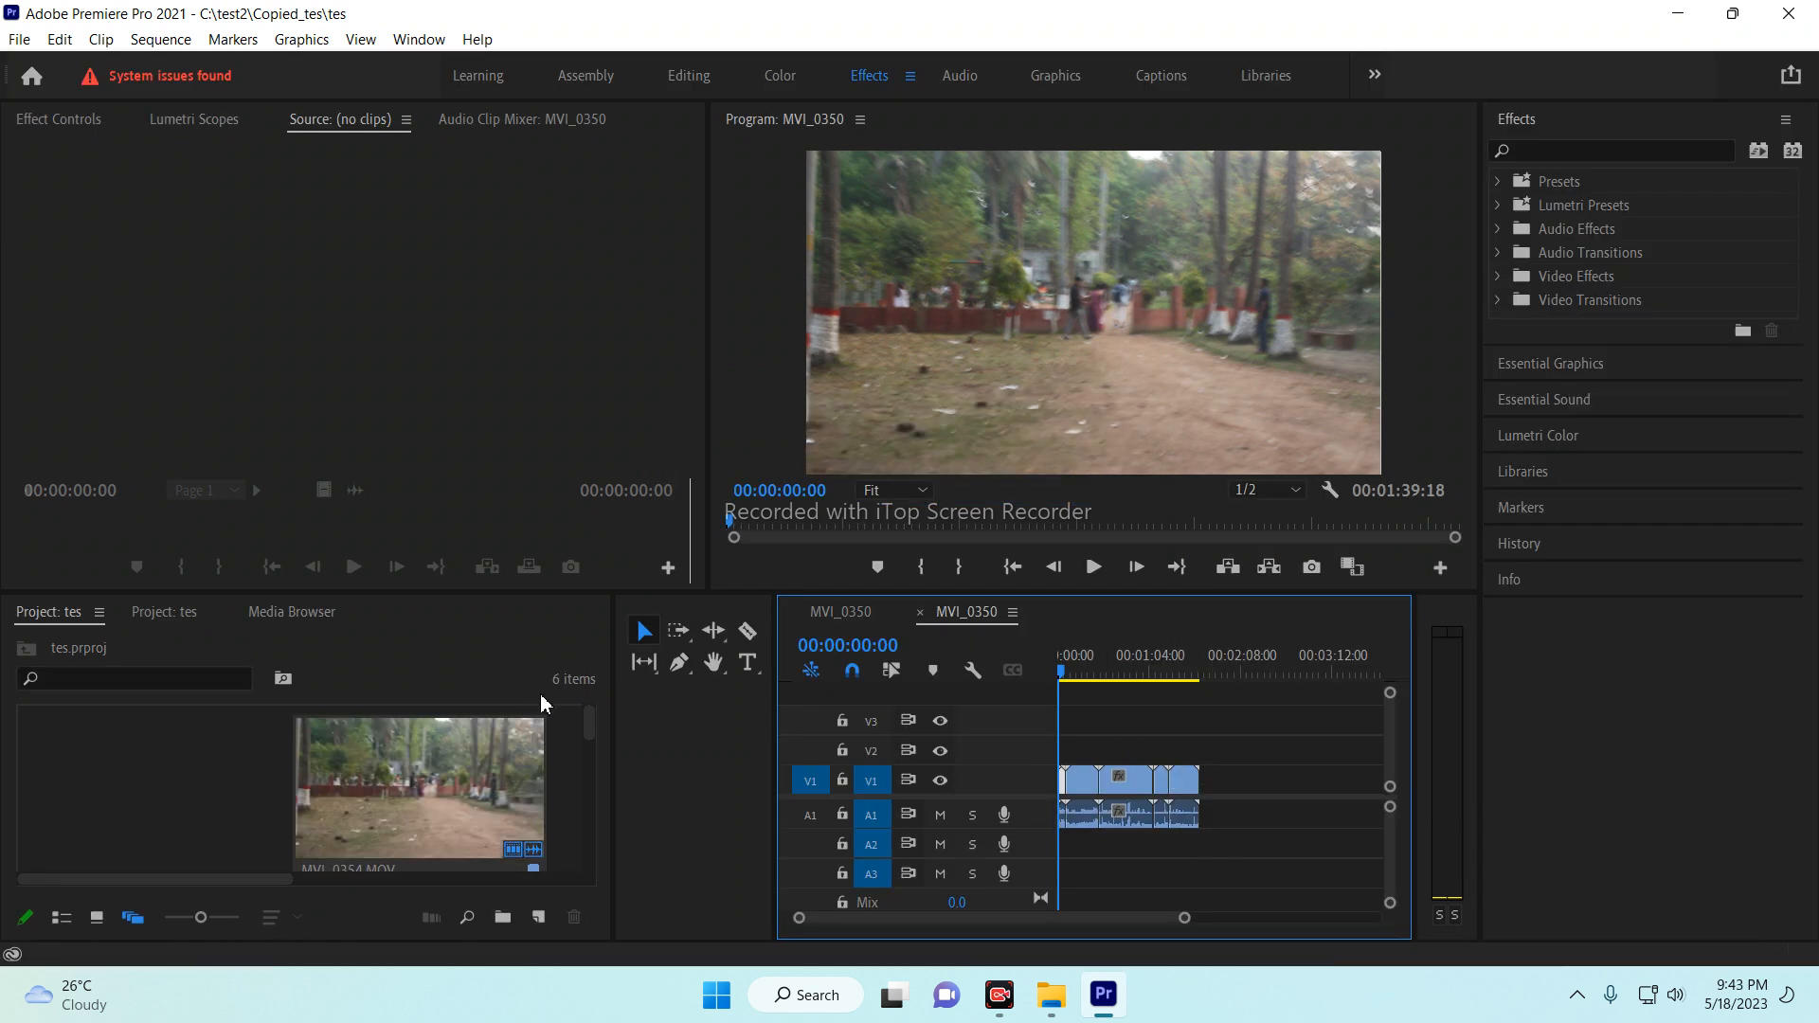
# Step: Try a 2-minute automatic save interval in the Auto Save preferences and return it to 1 minute
pyautogui.click(61, 40)
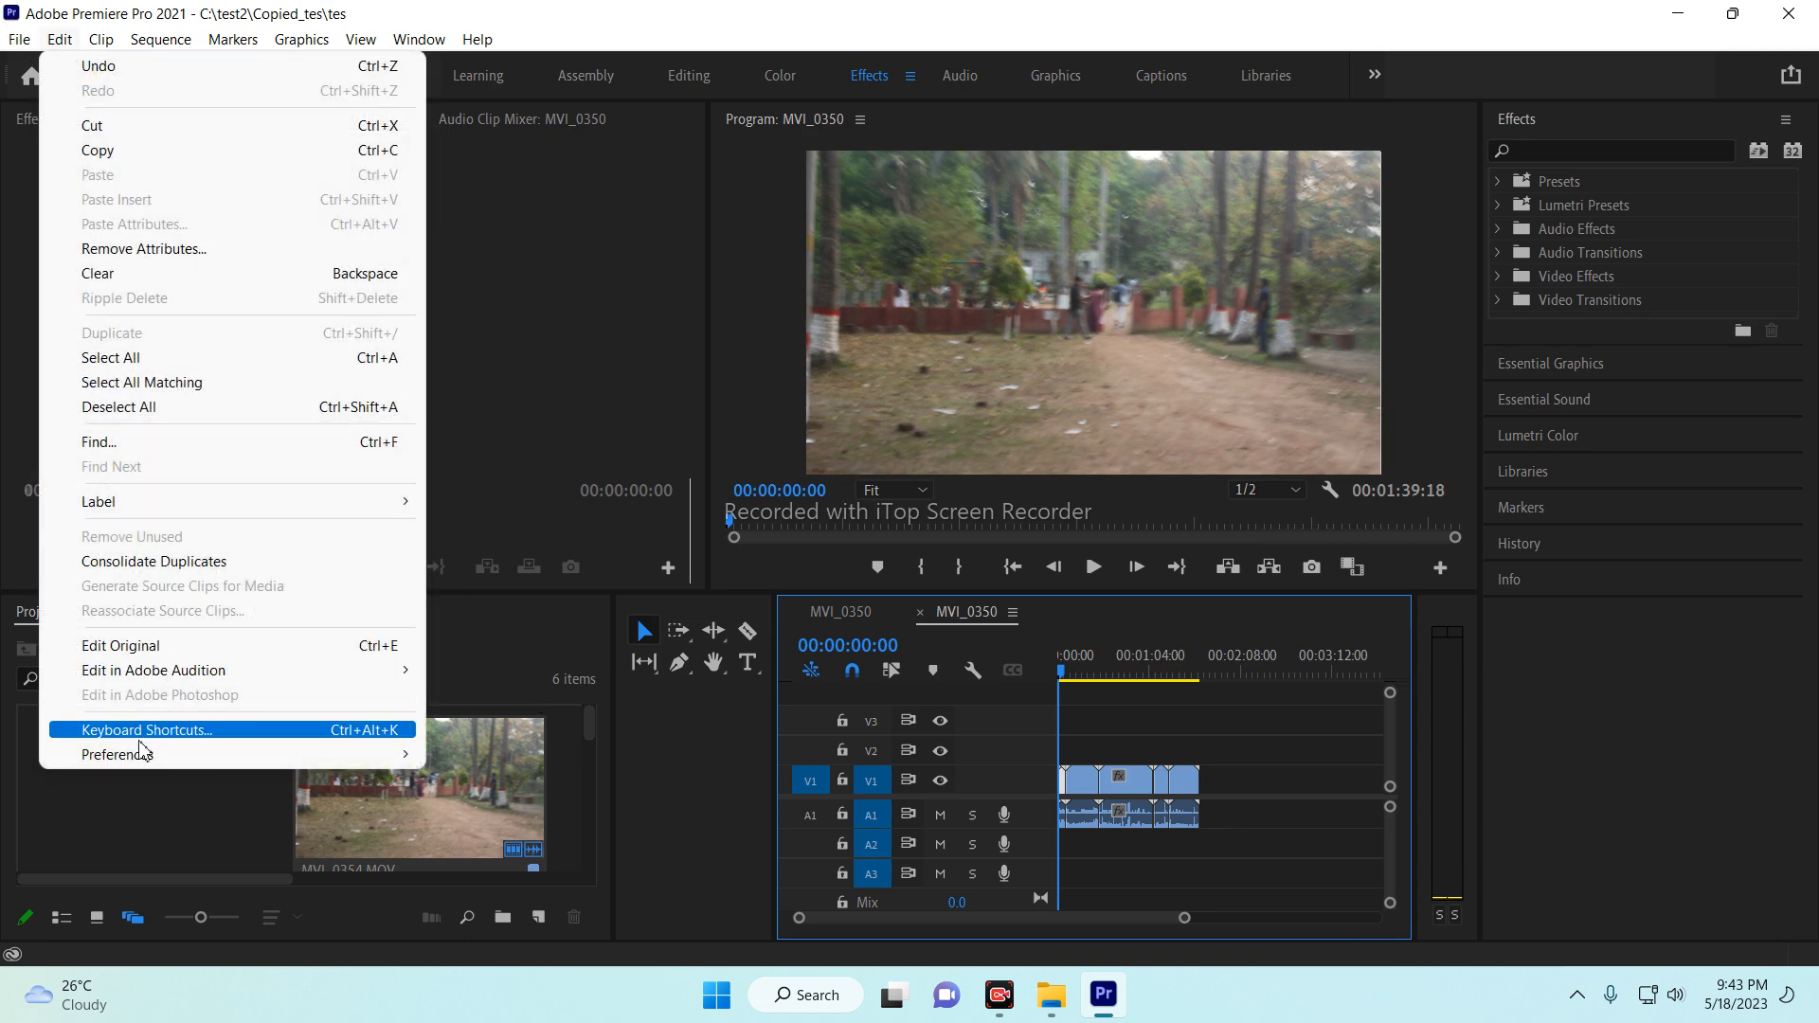
pyautogui.moveTo(140, 758)
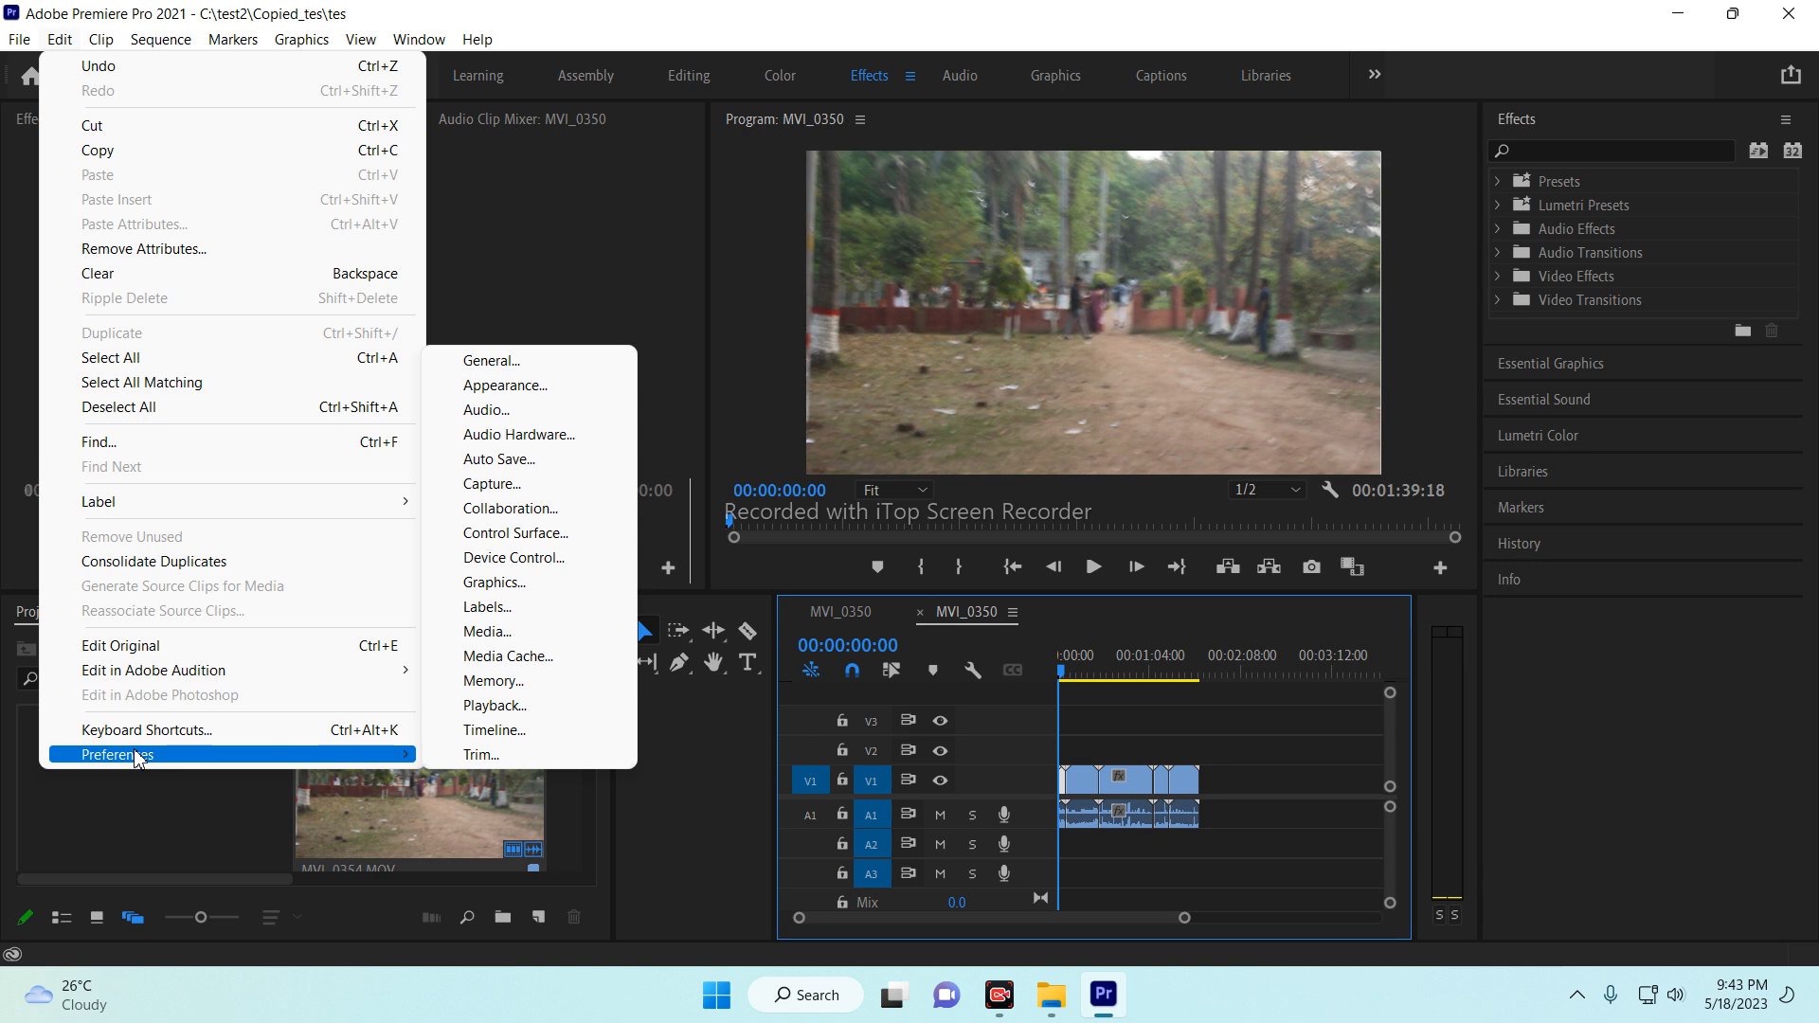
pyautogui.click(508, 461)
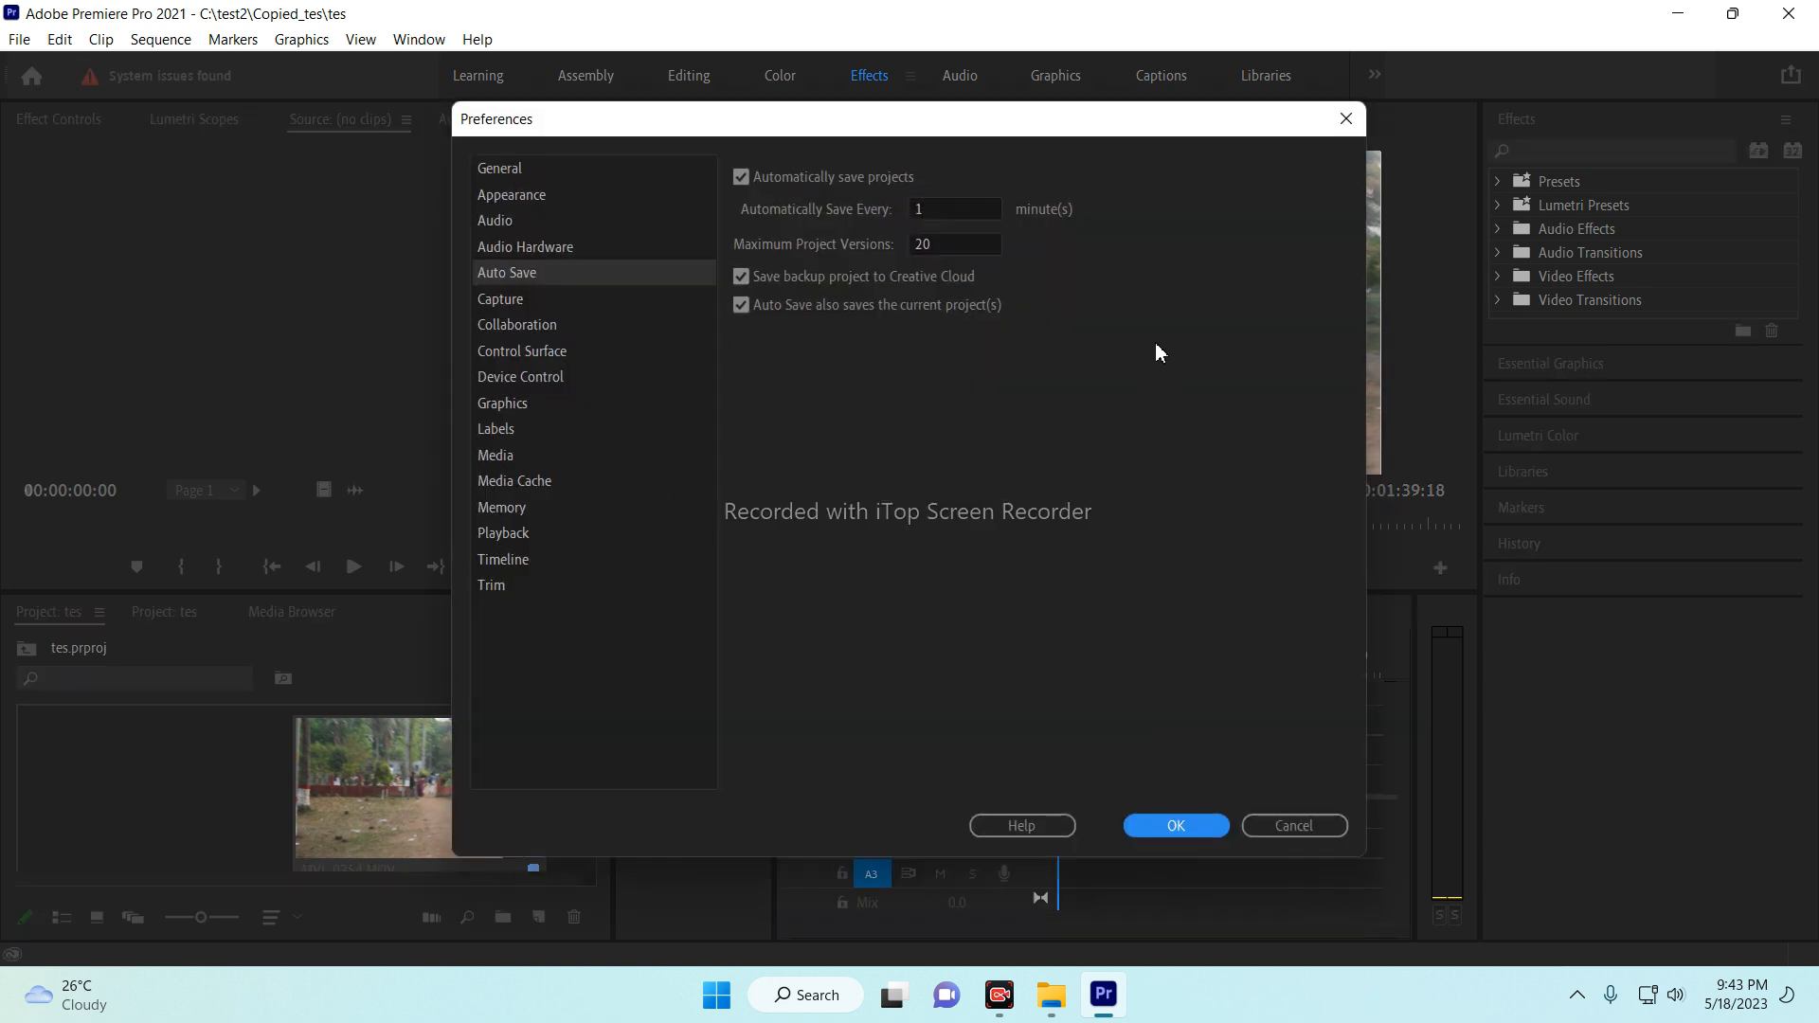
pyautogui.click(959, 210)
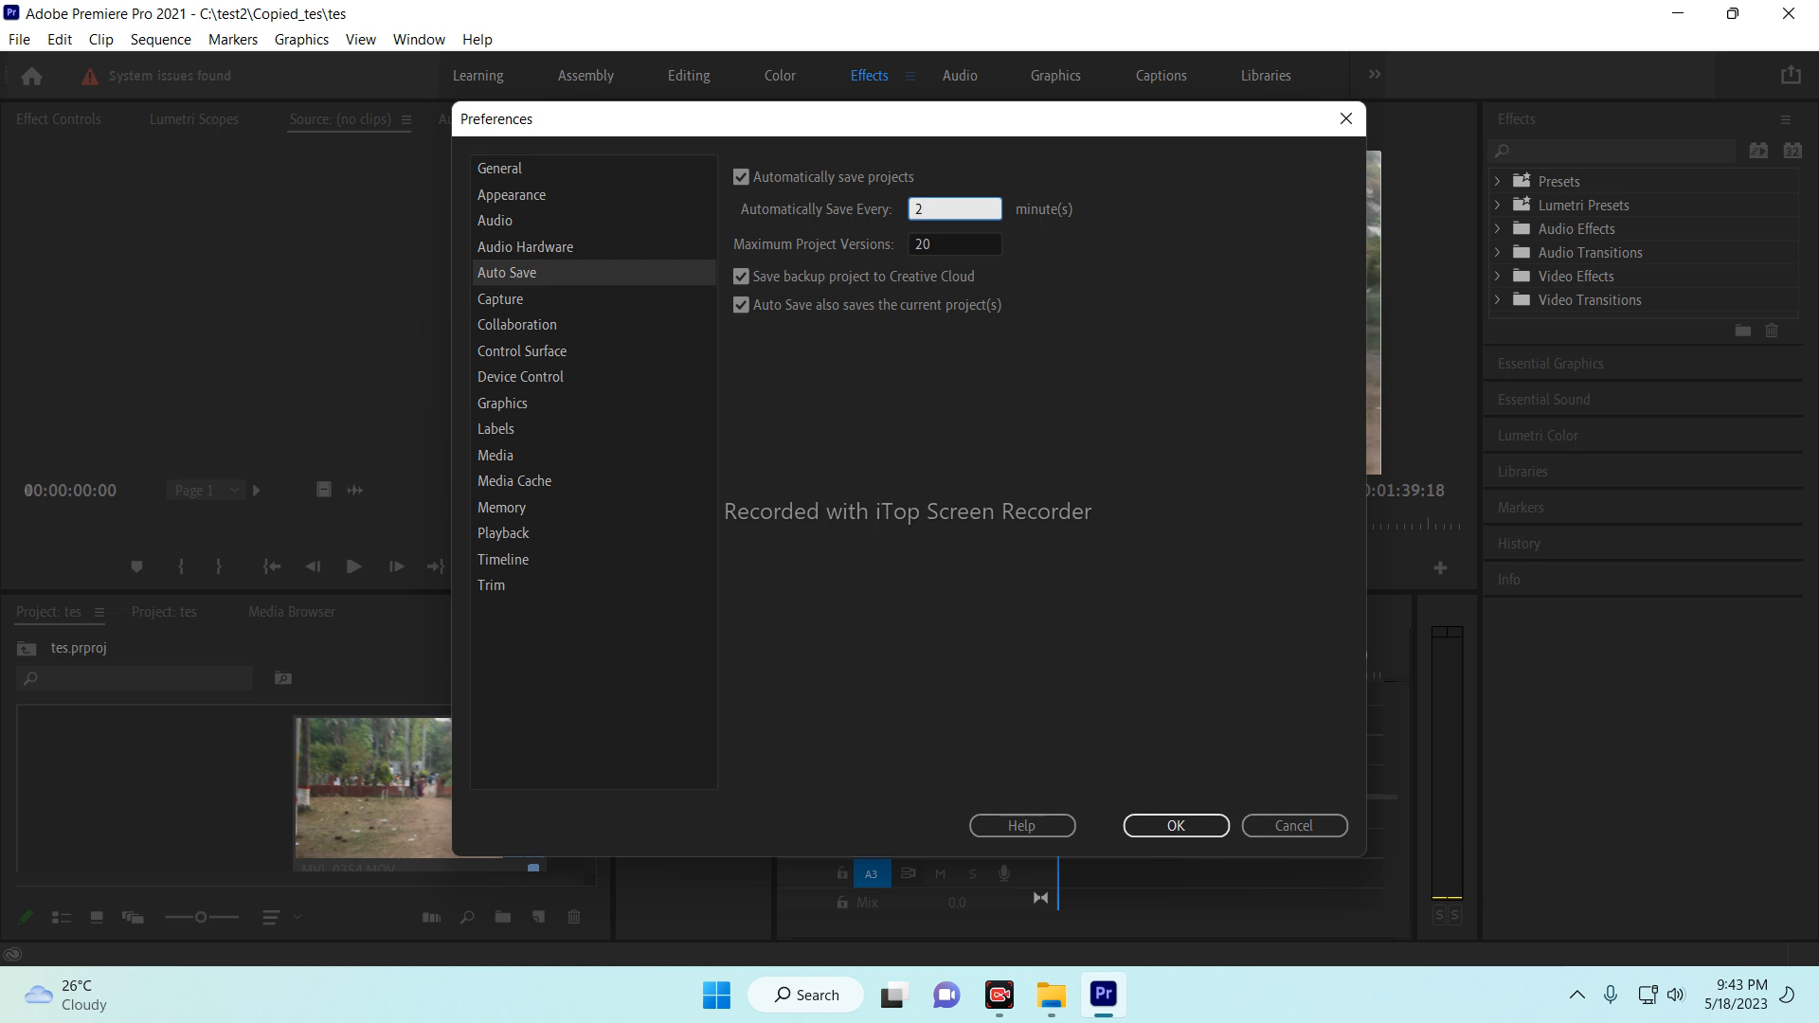
pyautogui.moveTo(966, 210); pyautogui.dragTo(810, 232)
pyautogui.write('22')
# Step: Turn automatic project saving off and on again, re-enable the Creative Cloud project backup, and accept the preferences
pyautogui.click(743, 178)
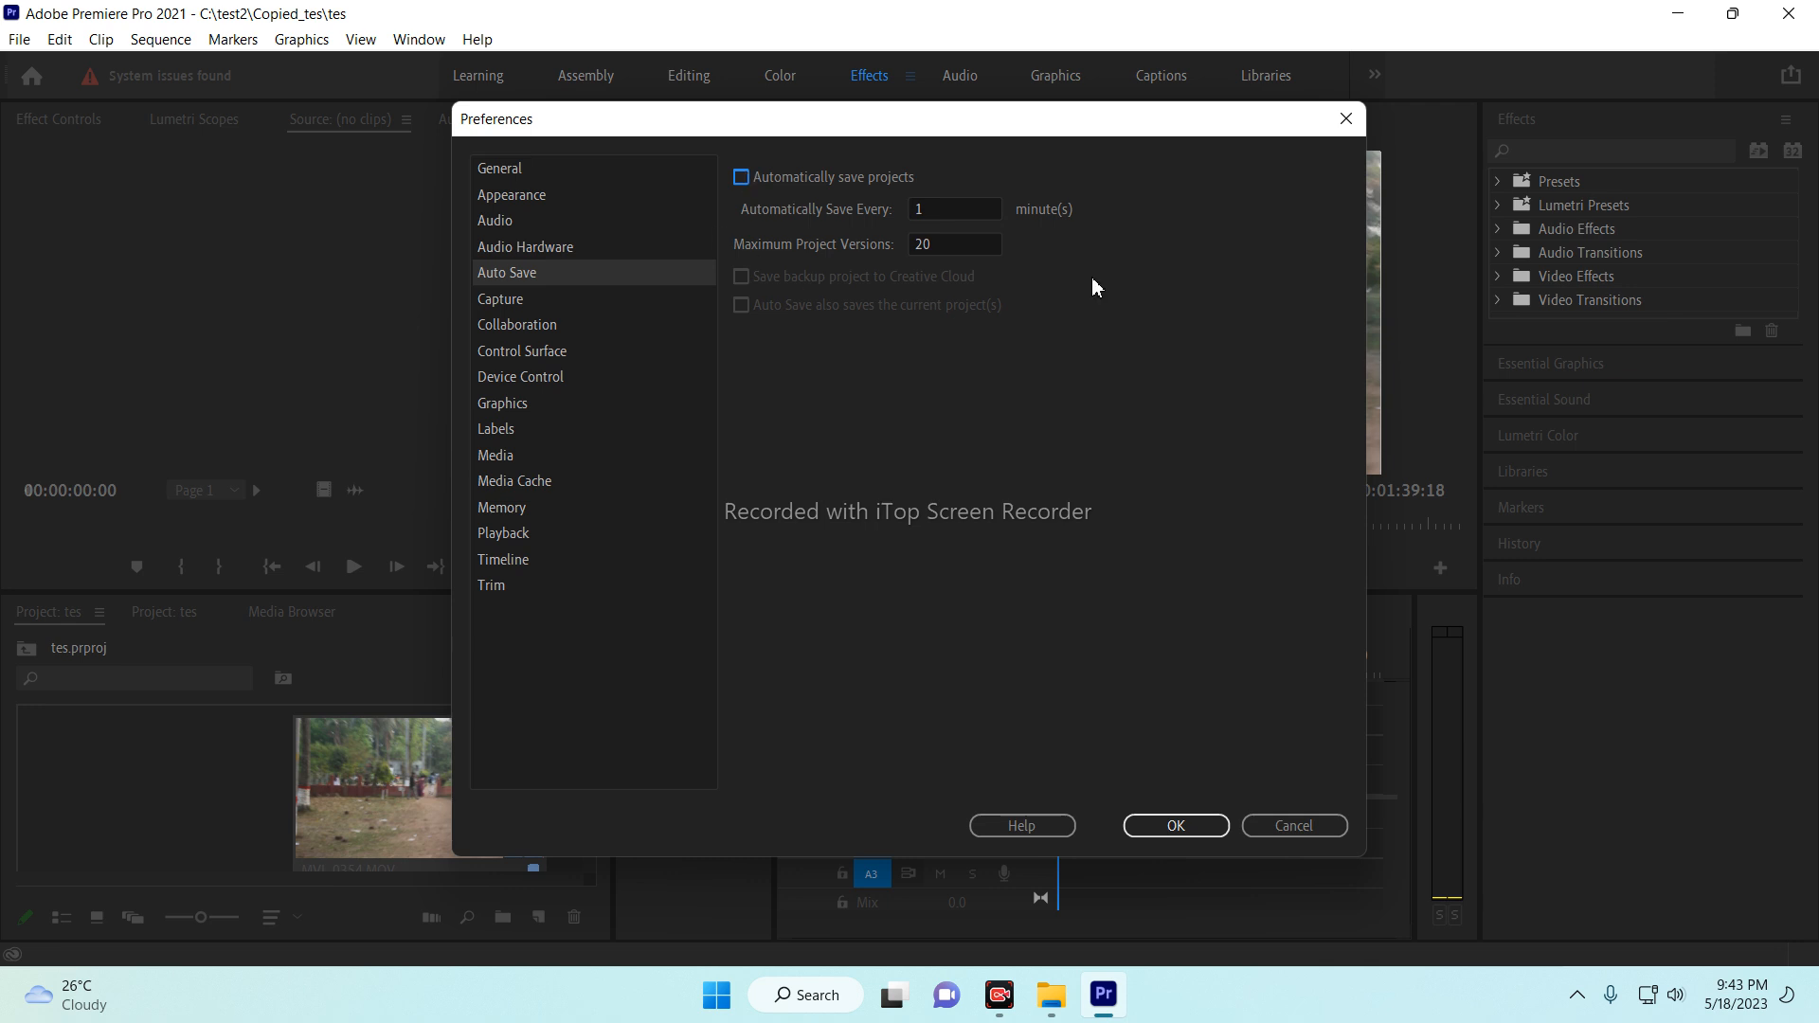
pyautogui.click(741, 178)
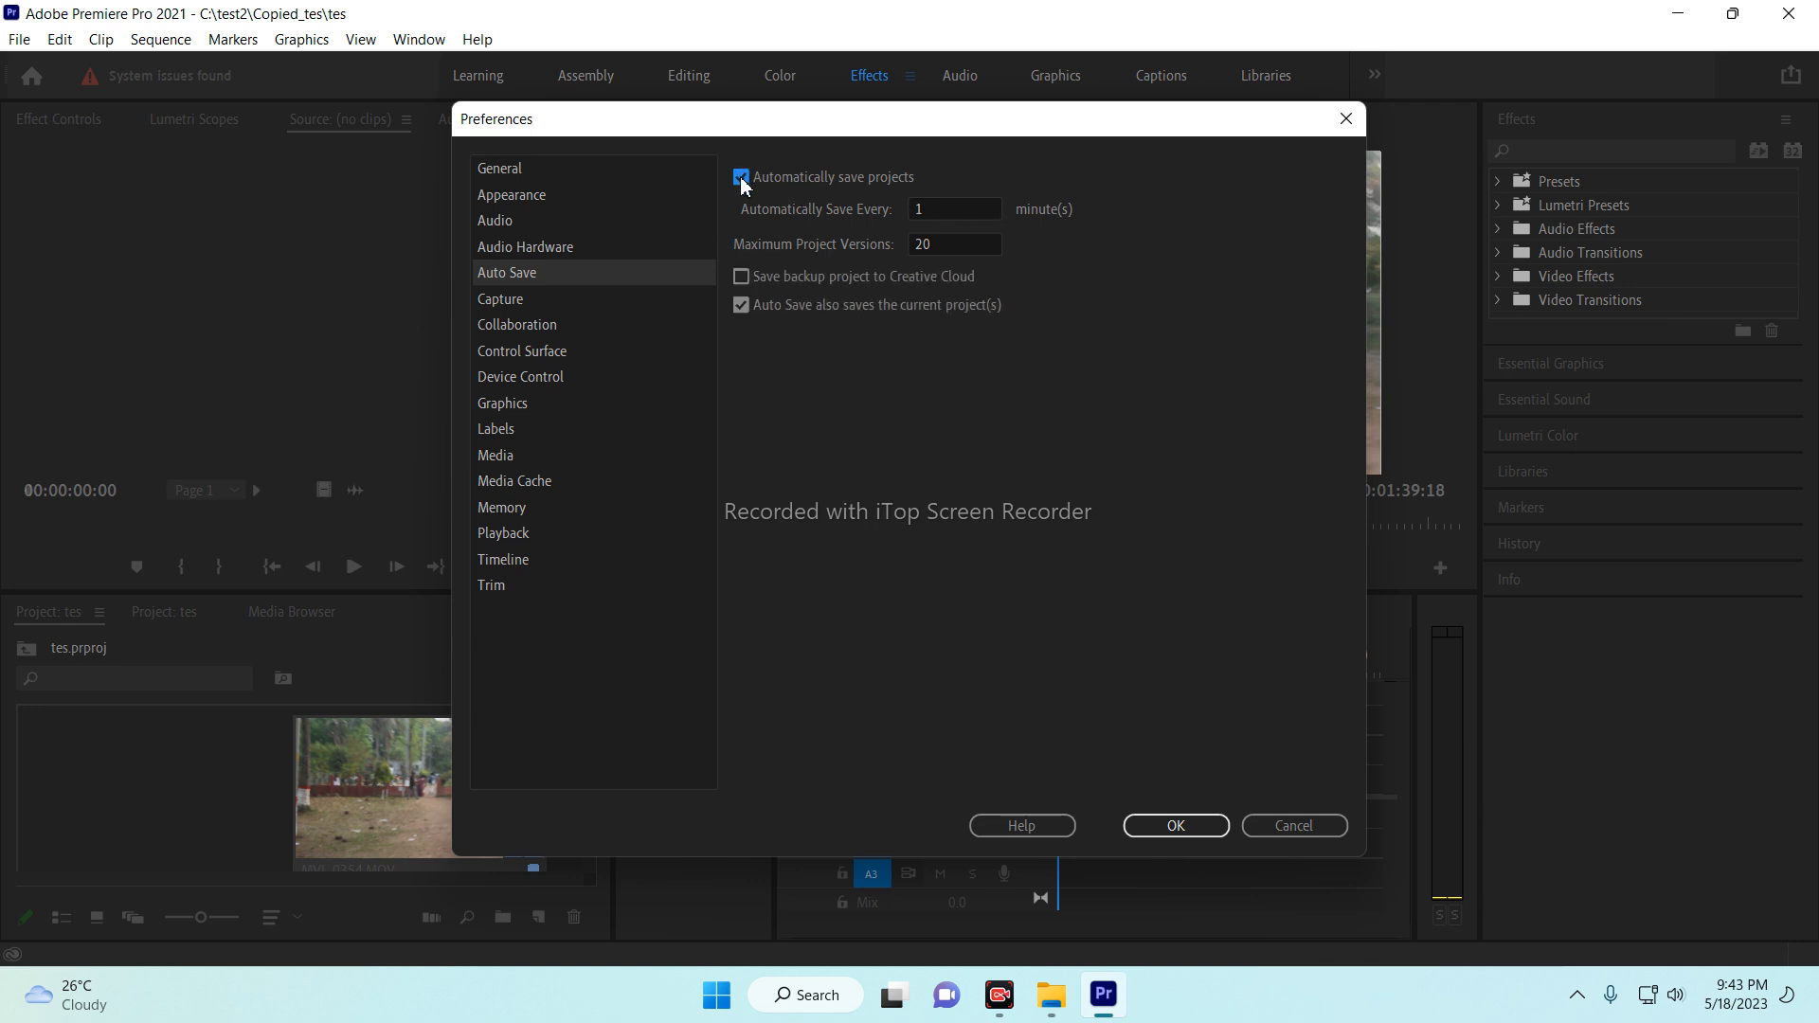
pyautogui.click(966, 213)
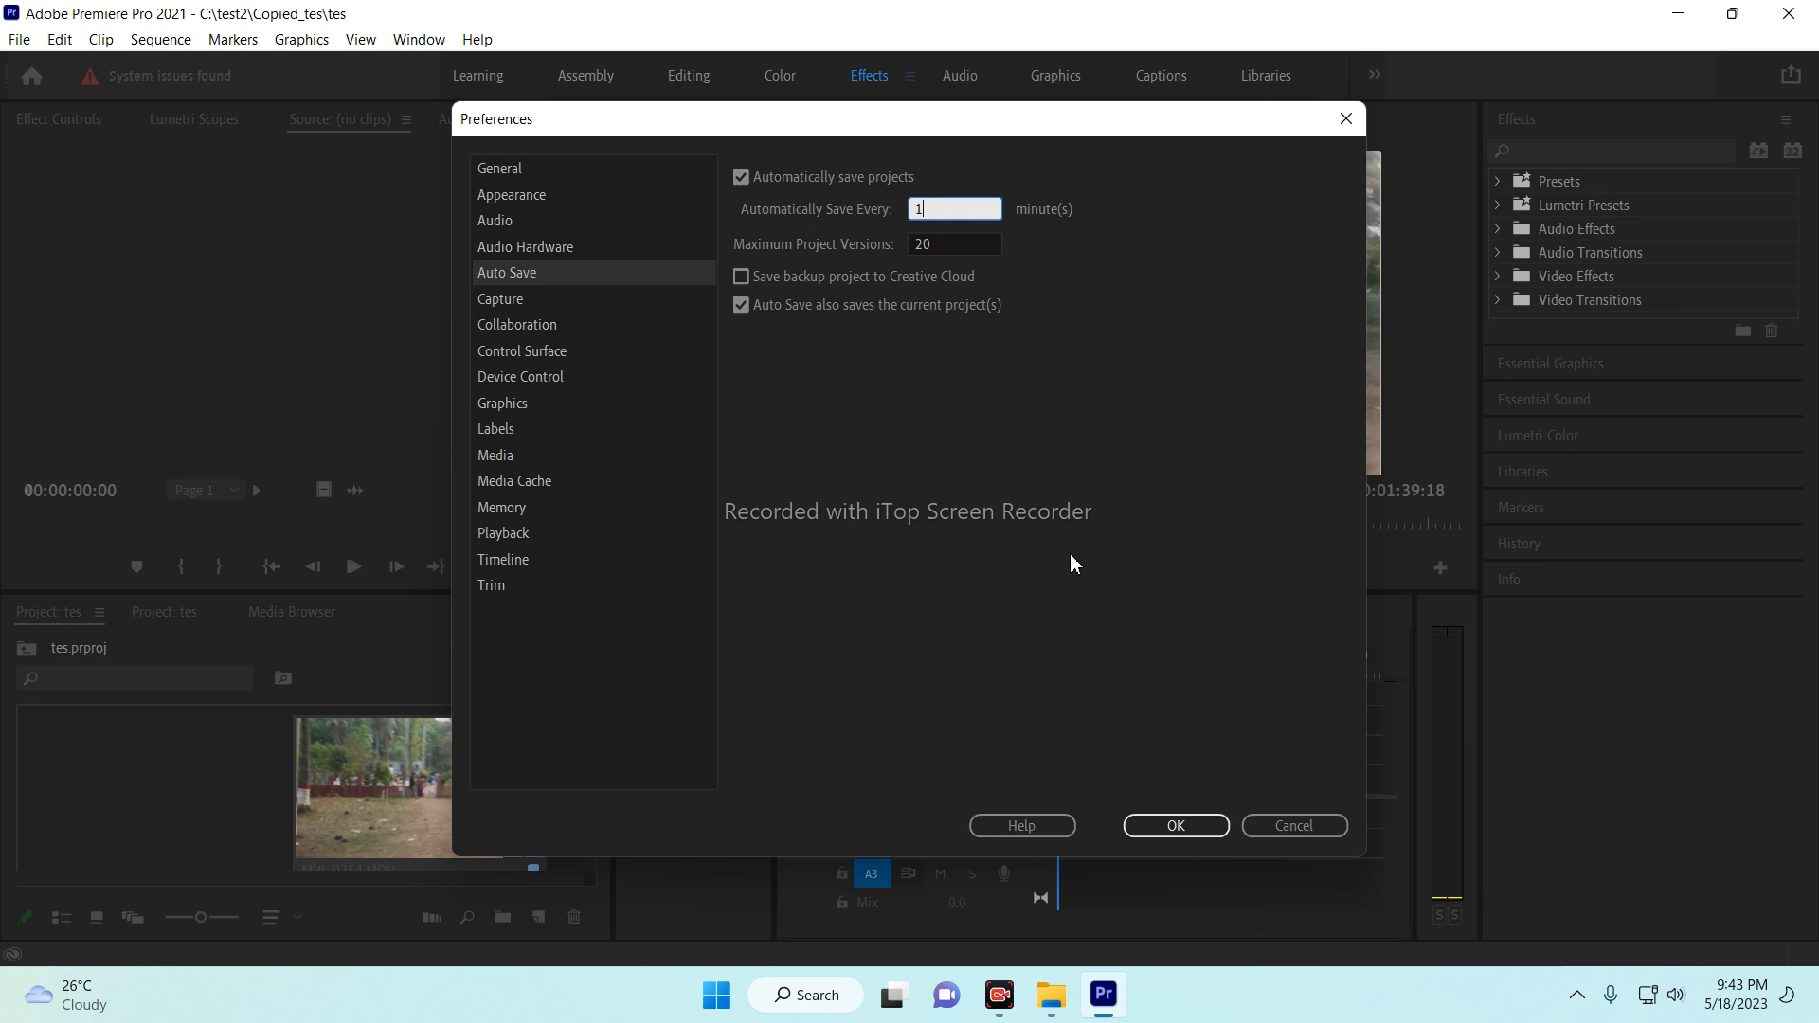
pyautogui.moveTo(950, 210); pyautogui.dragTo(872, 209)
pyautogui.click(744, 280)
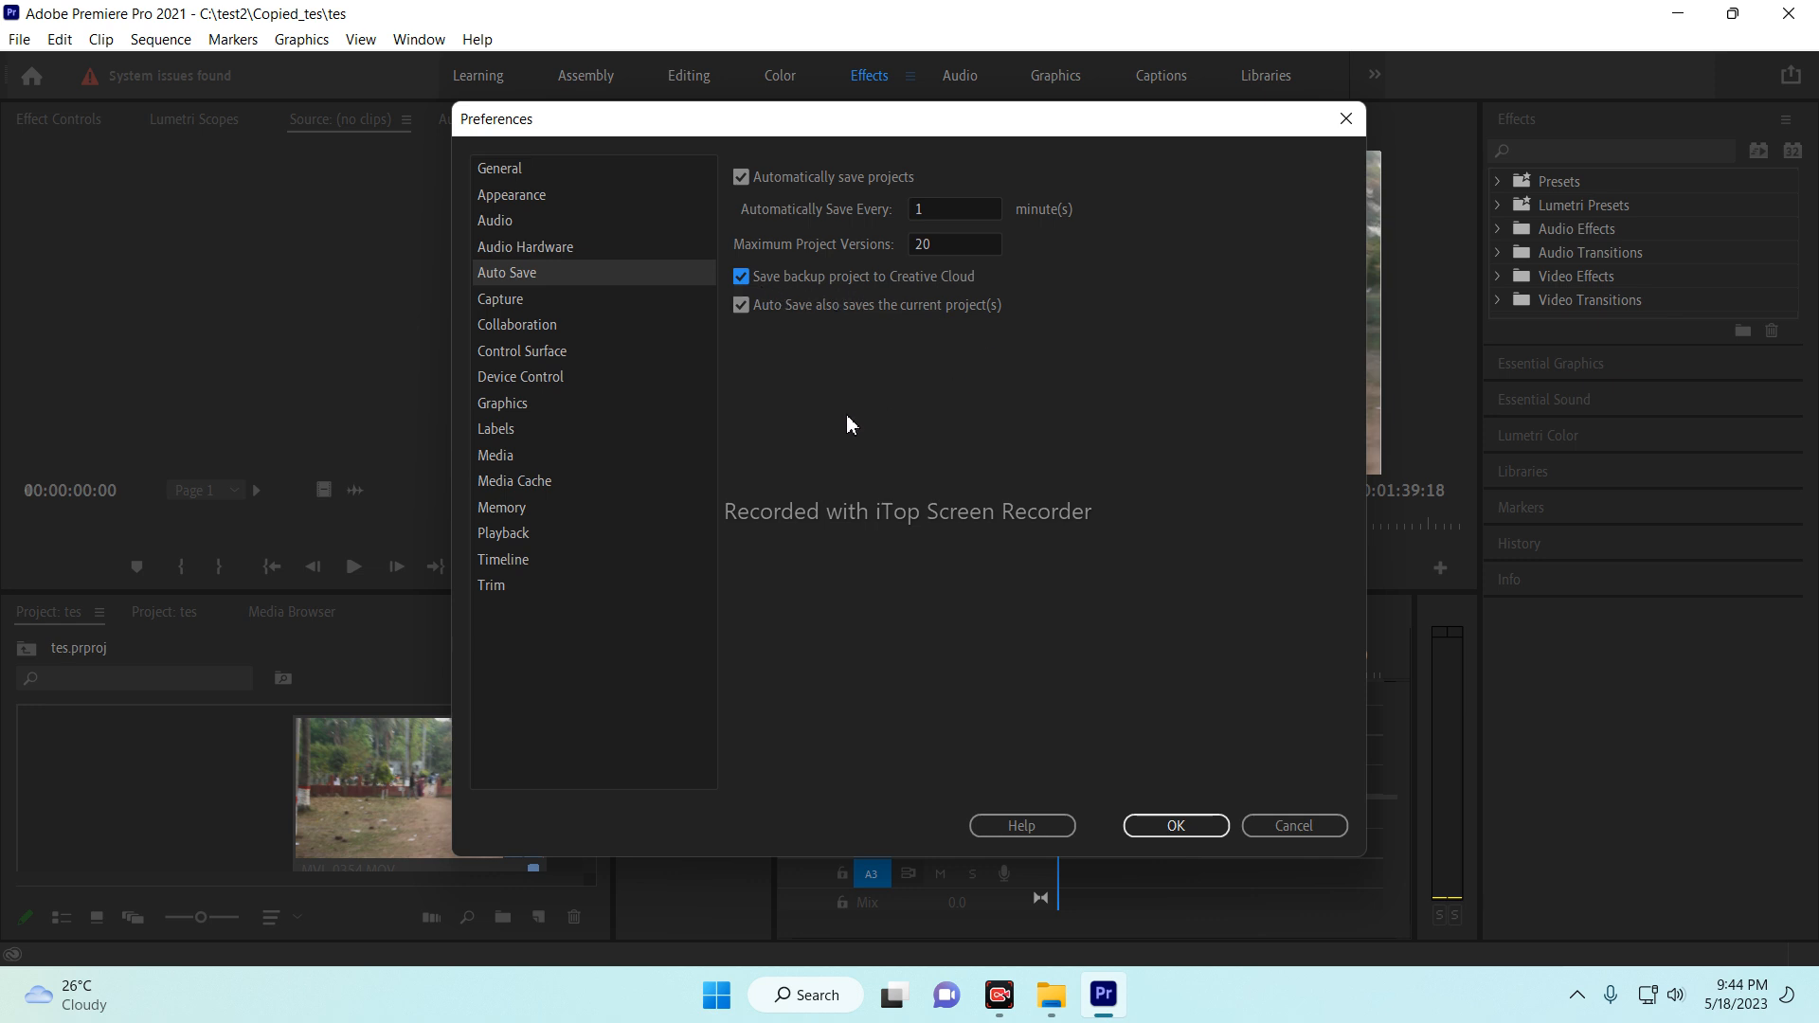
pyautogui.click(1172, 826)
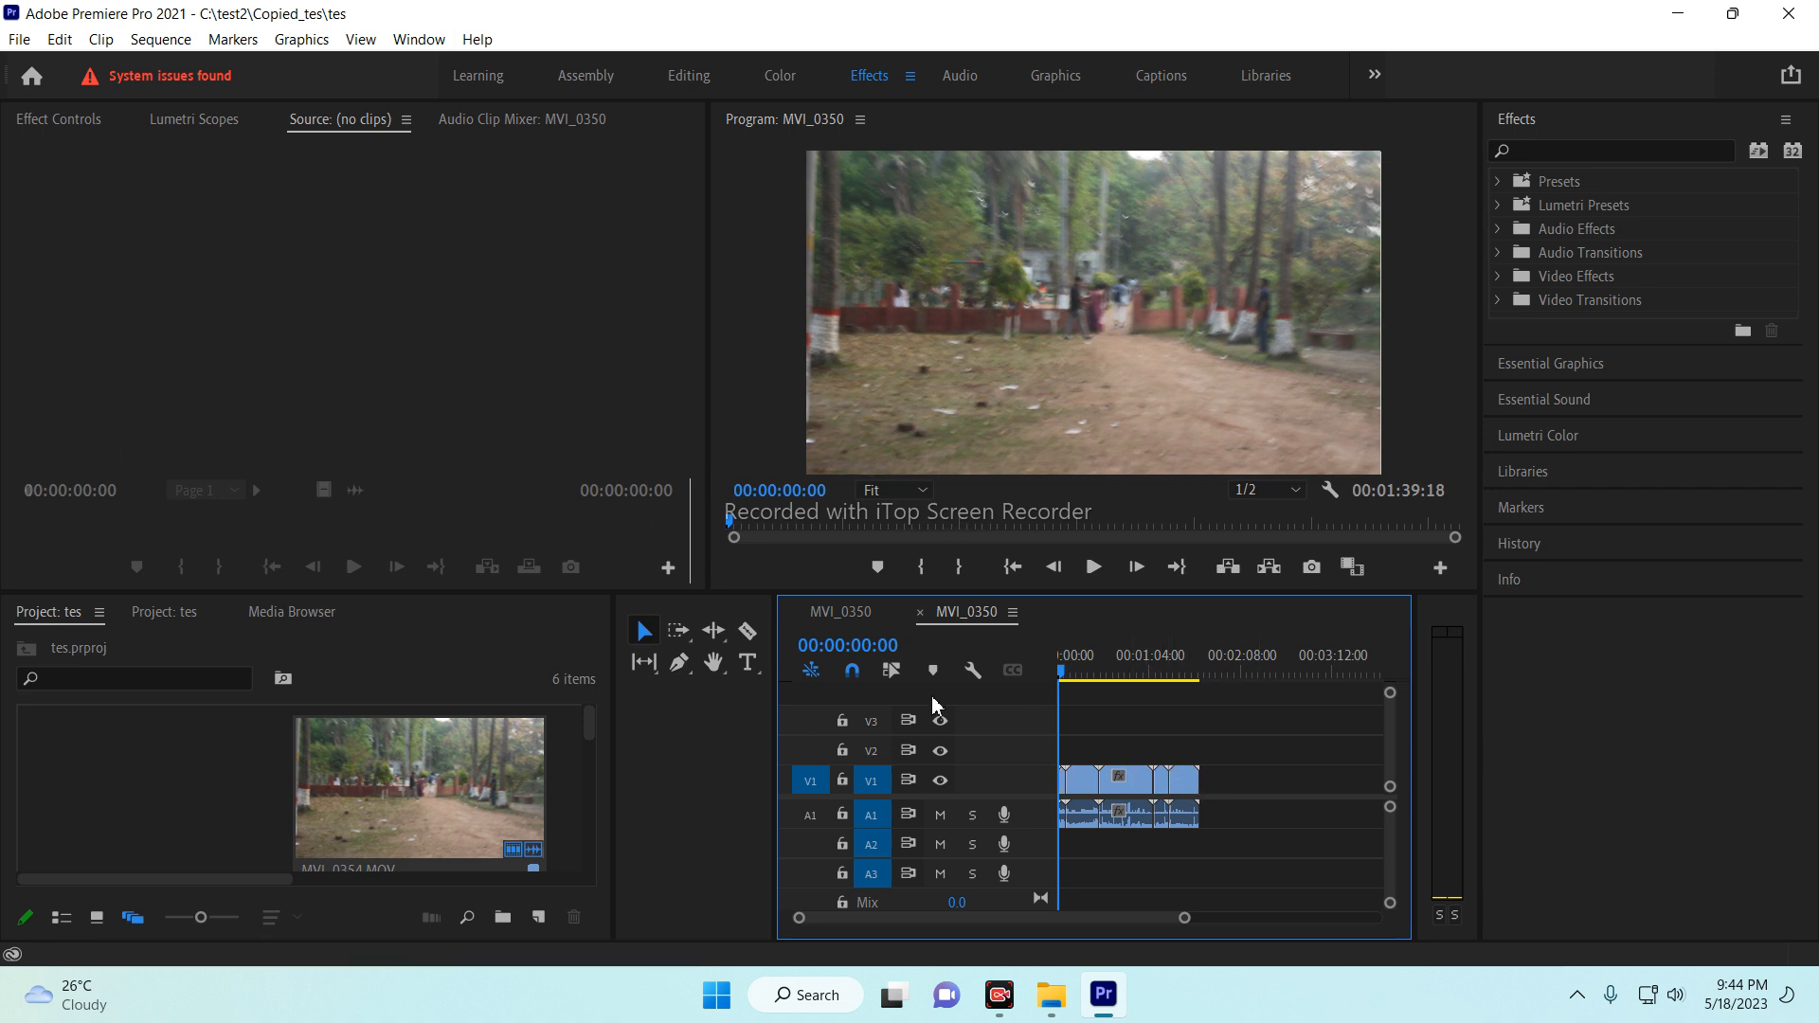
# Step: Move the playhead to 00:00:13:08 and split the clips in the MVI_0350 sequence at several points with the Razor tool
pyautogui.click(1065, 673)
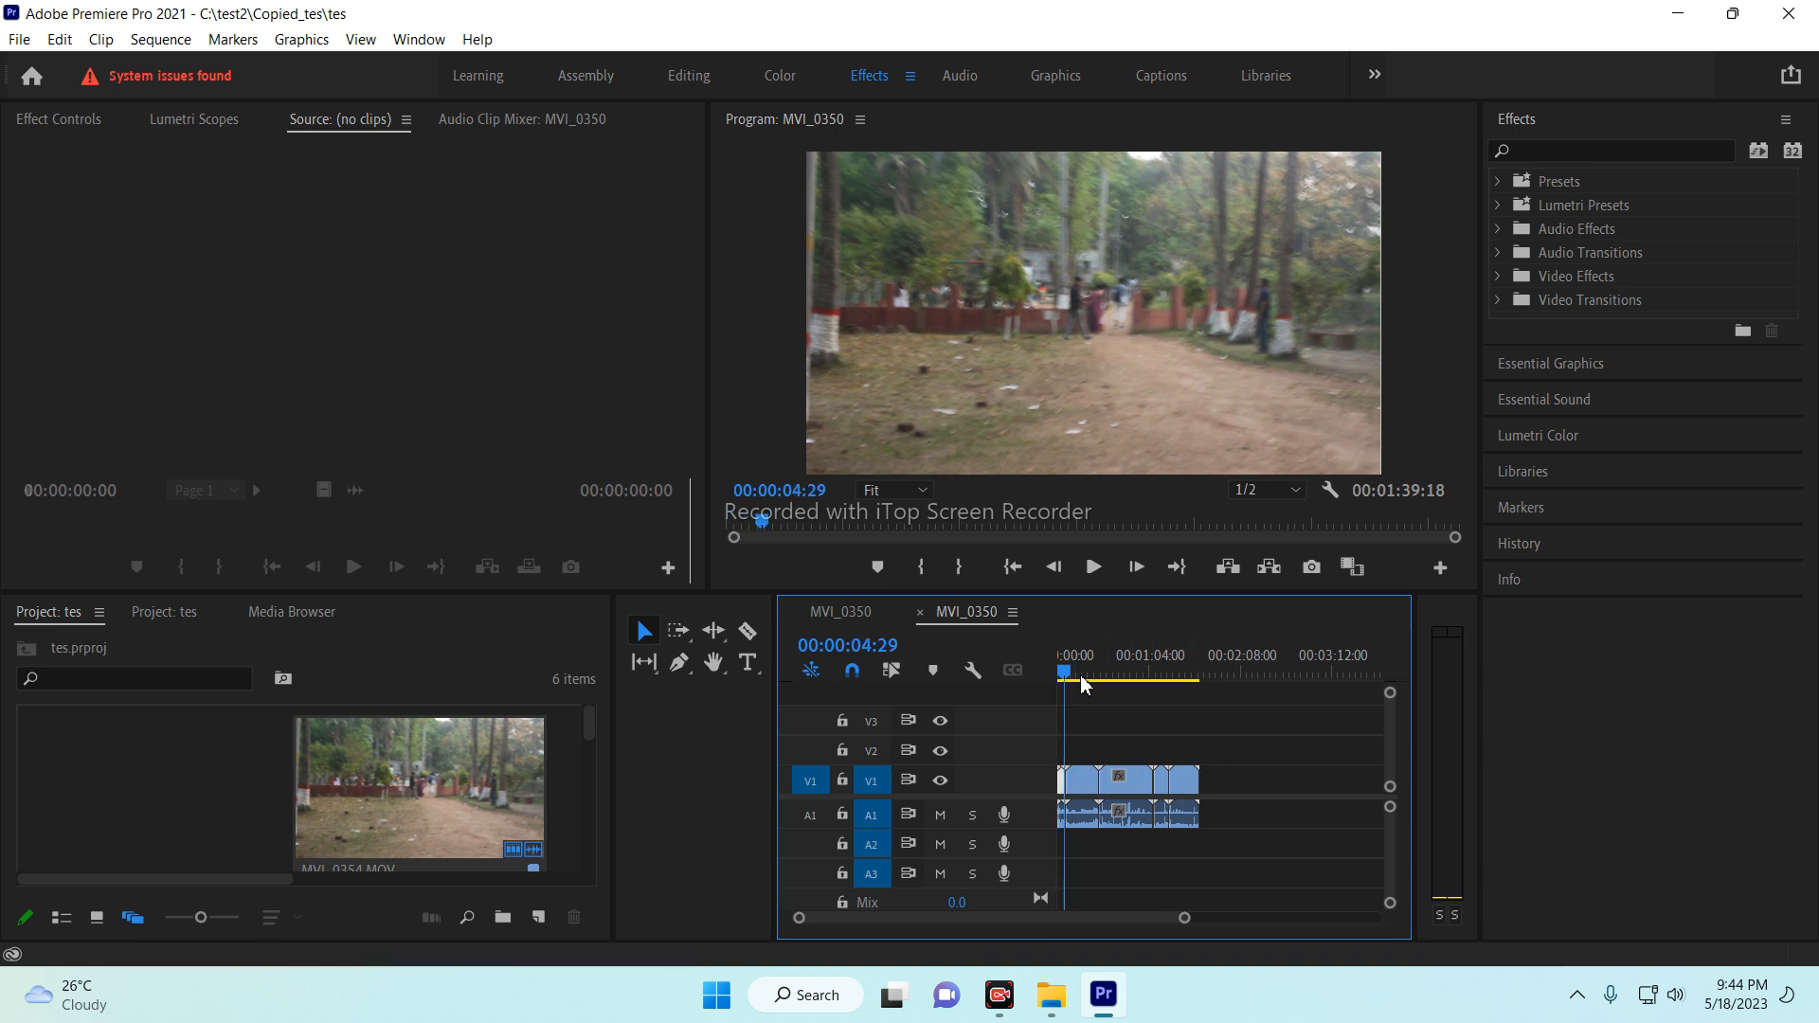
pyautogui.click(1079, 675)
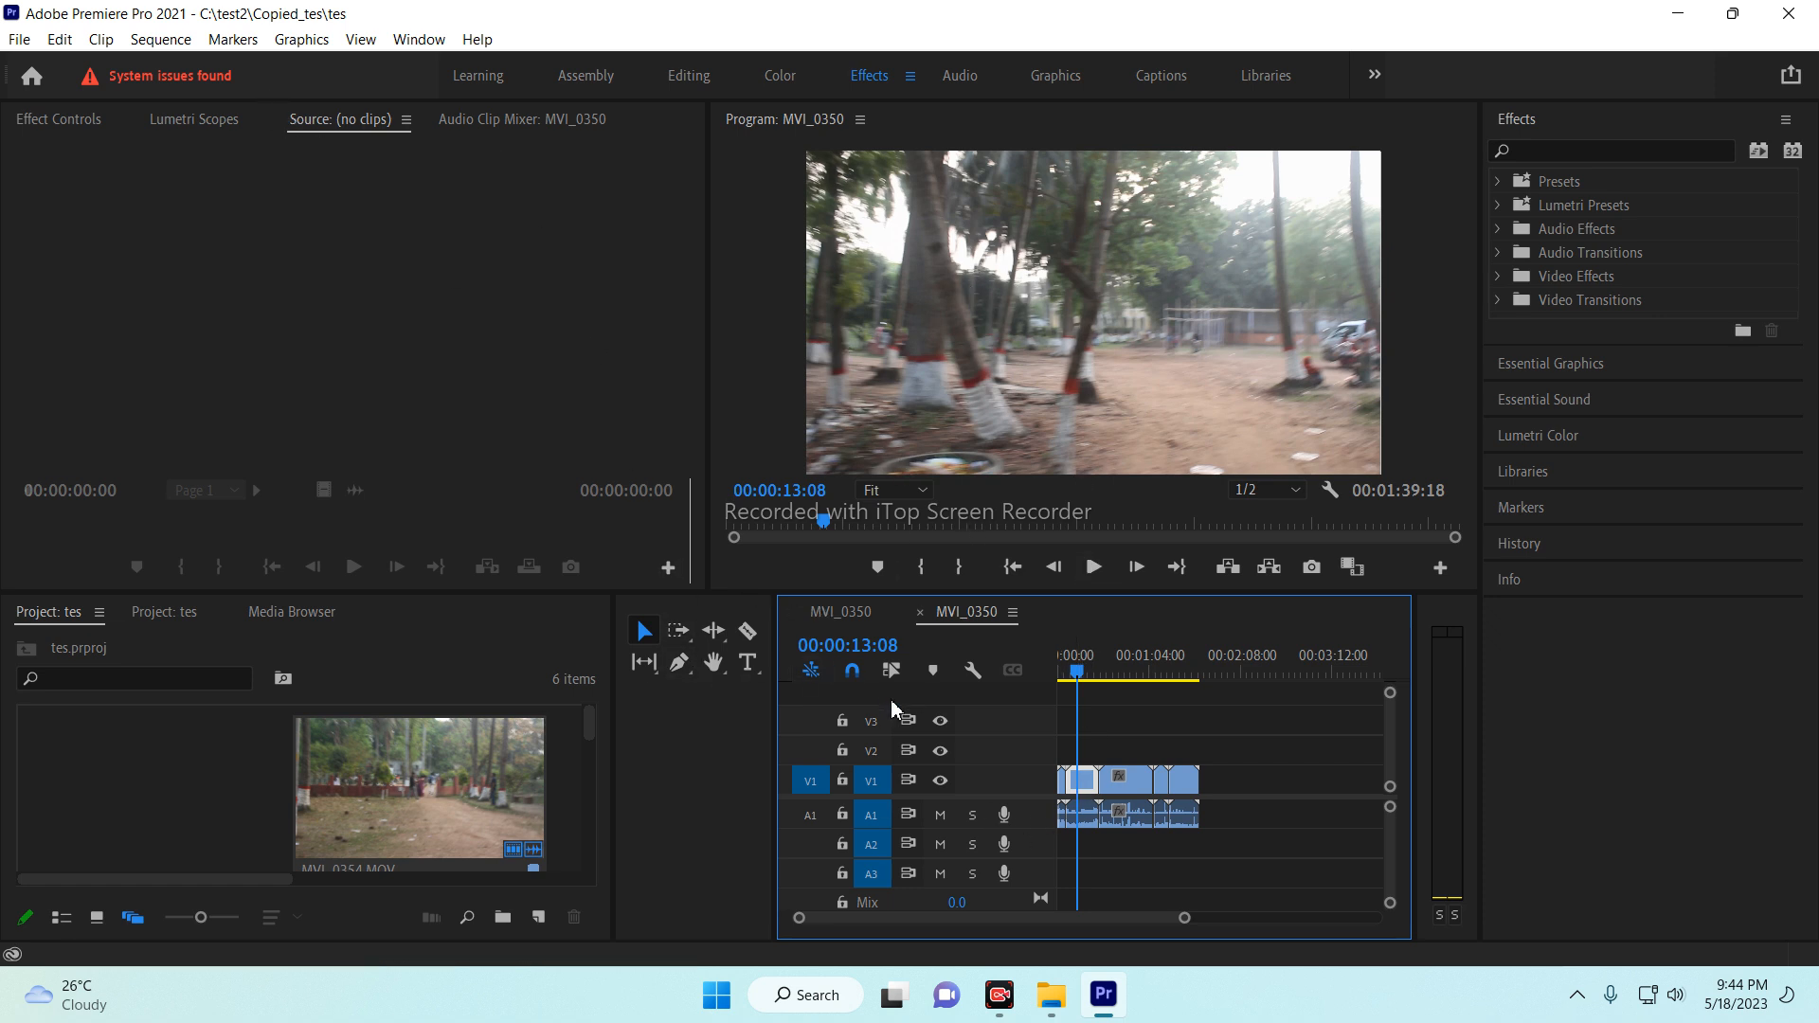
pyautogui.click(748, 630)
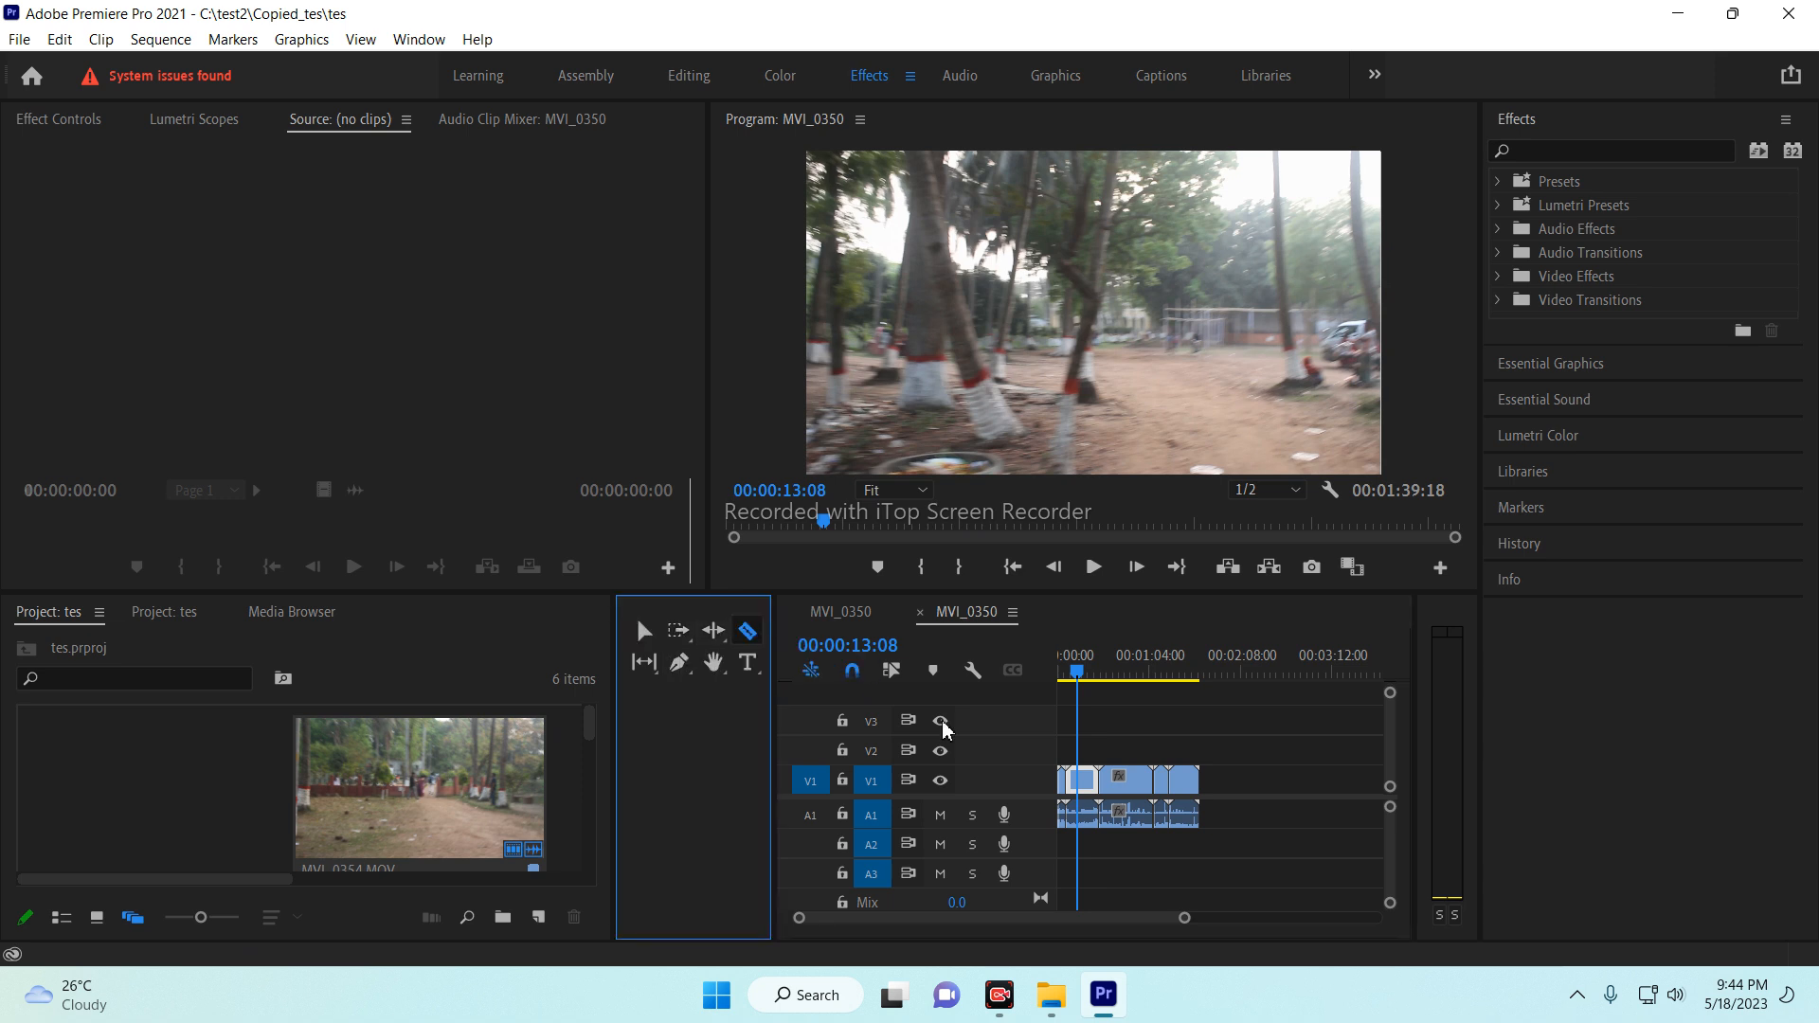
pyautogui.click(1083, 779)
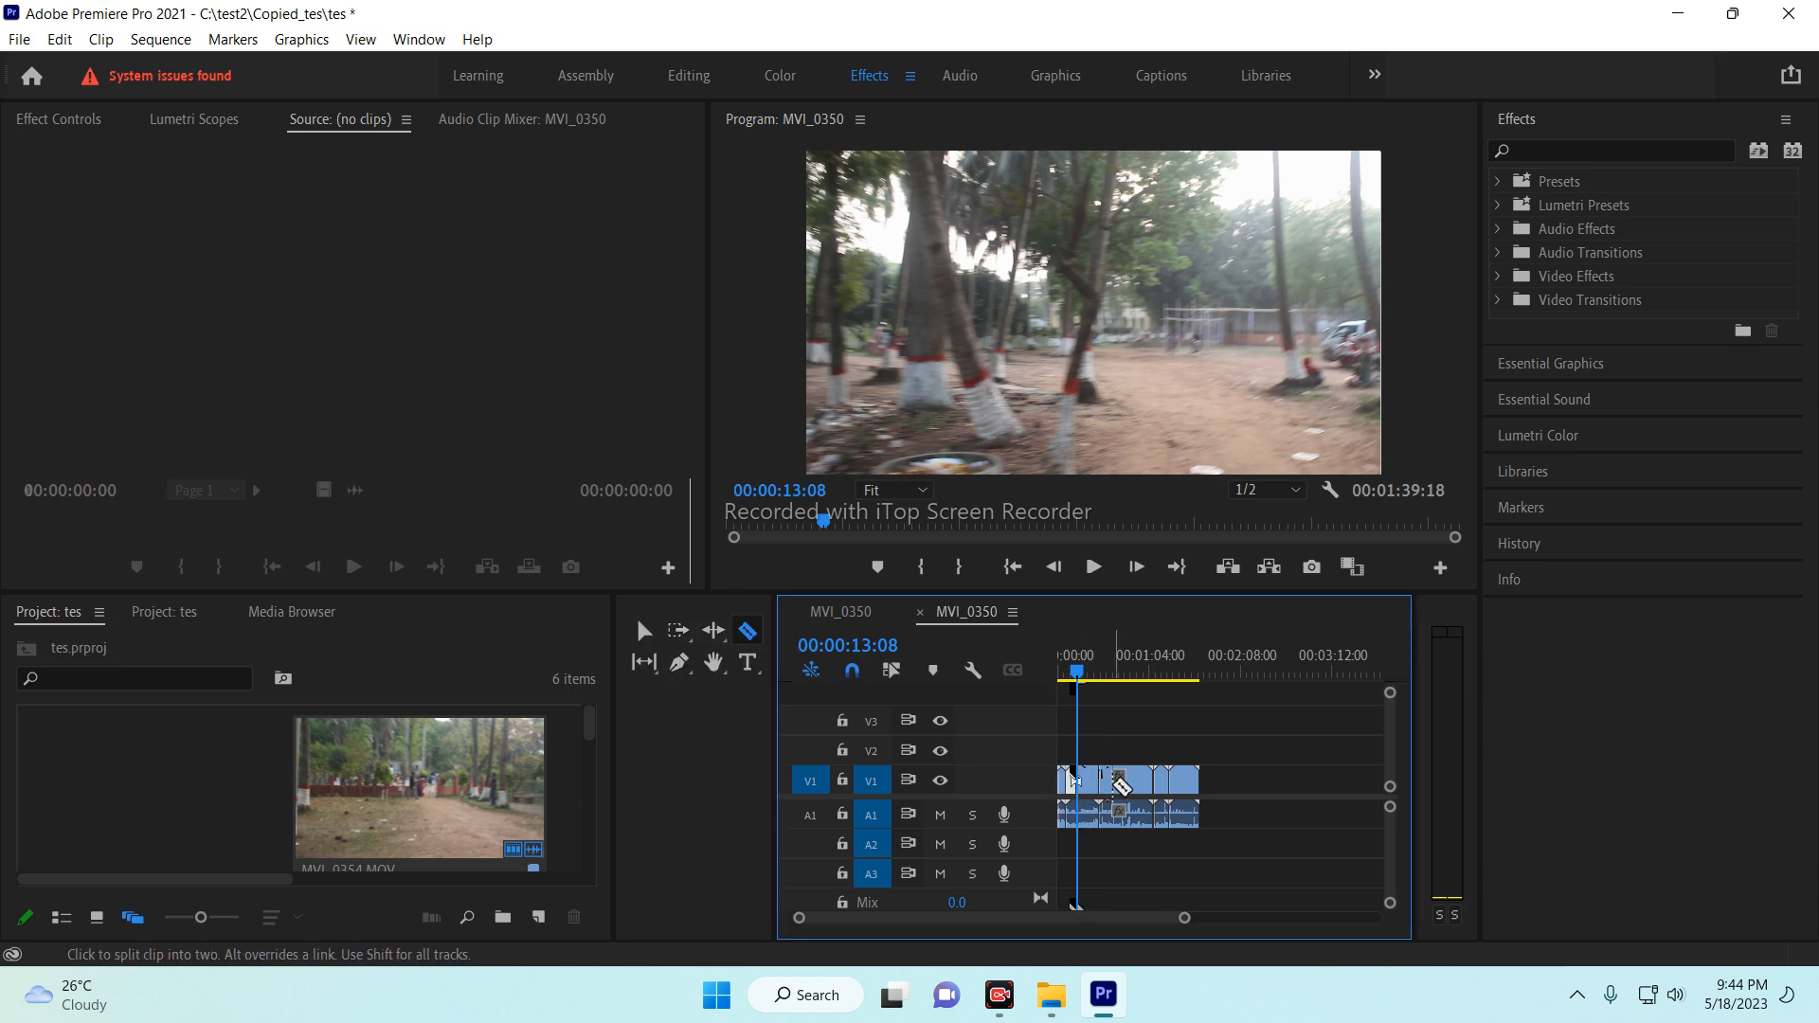
pyautogui.click(1126, 779)
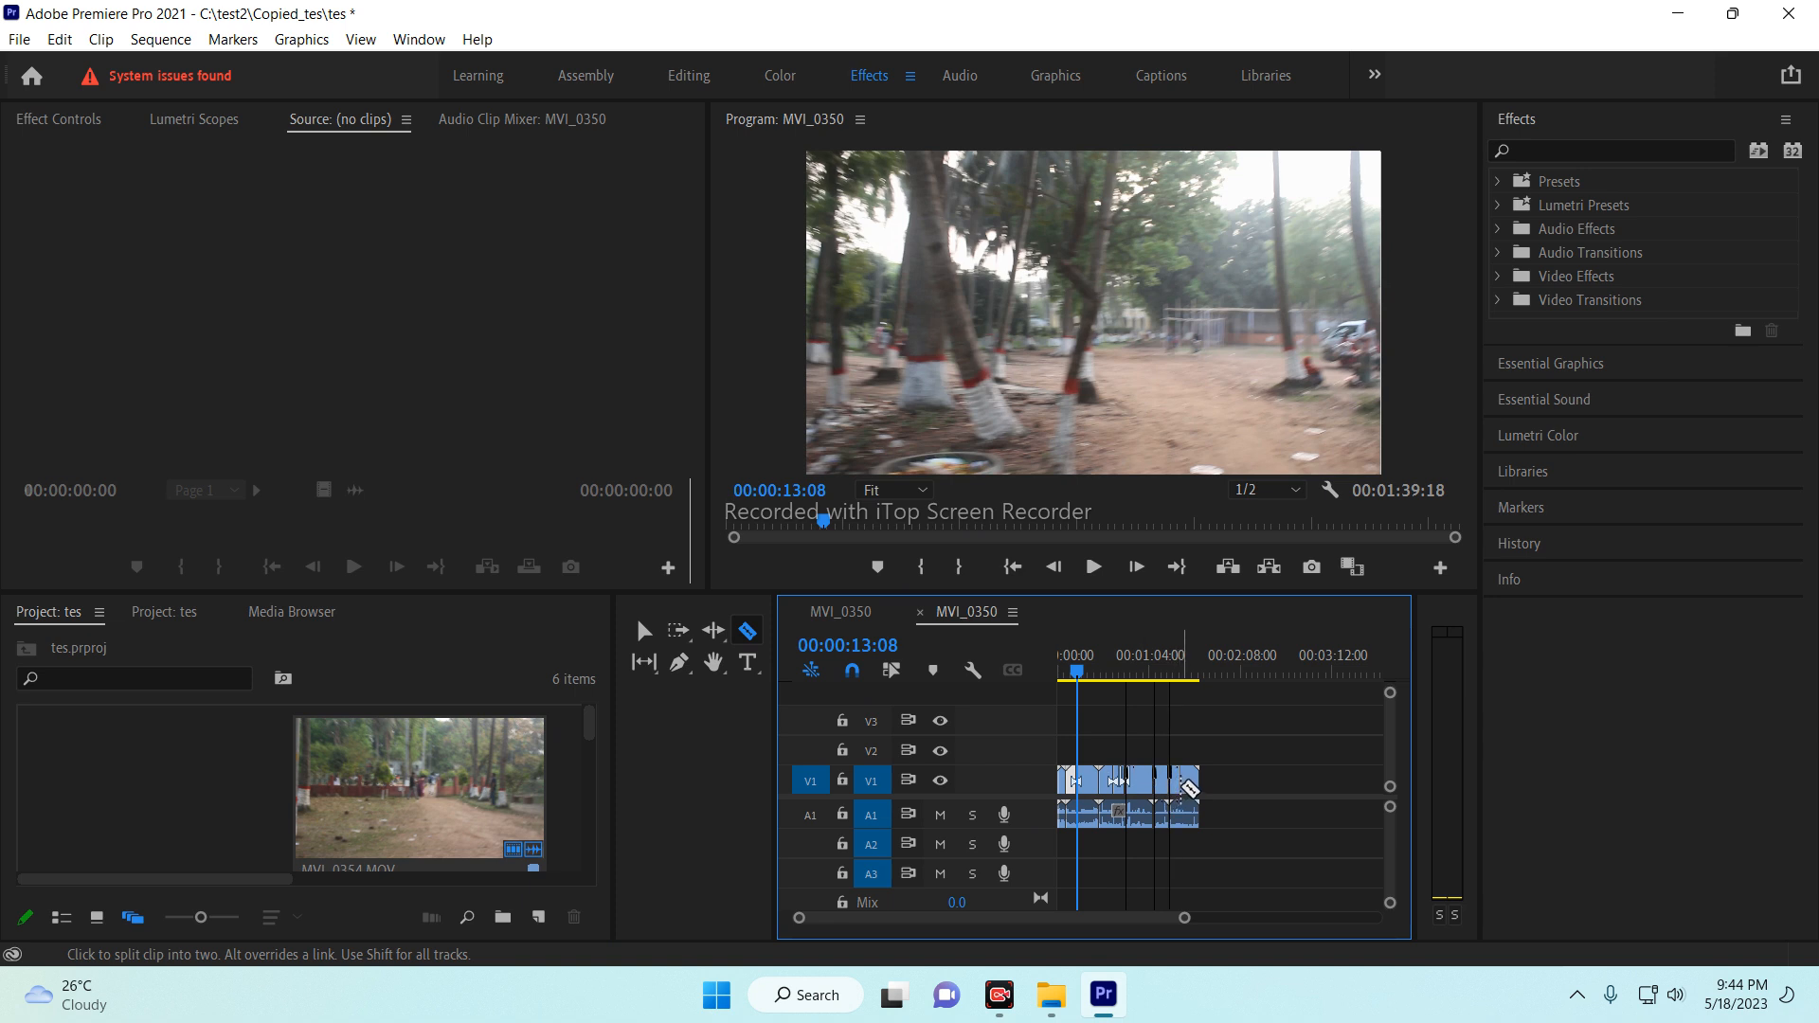
pyautogui.click(1188, 782)
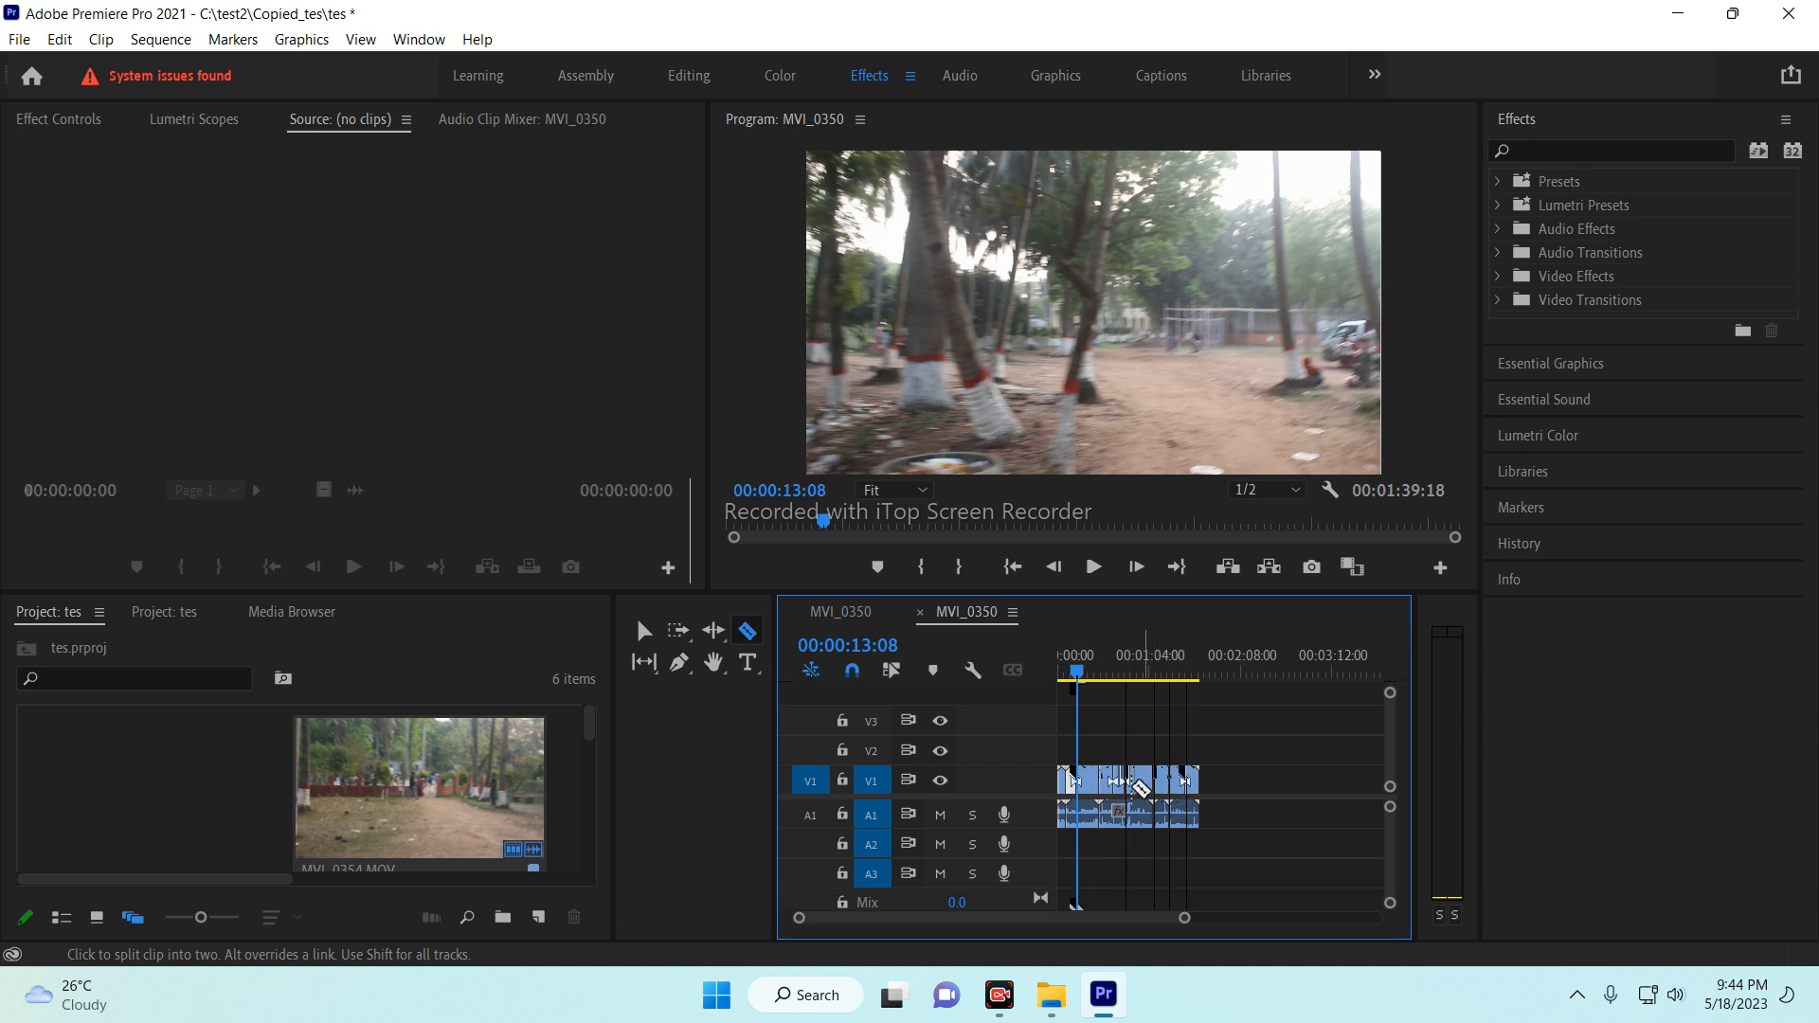
pyautogui.click(1141, 782)
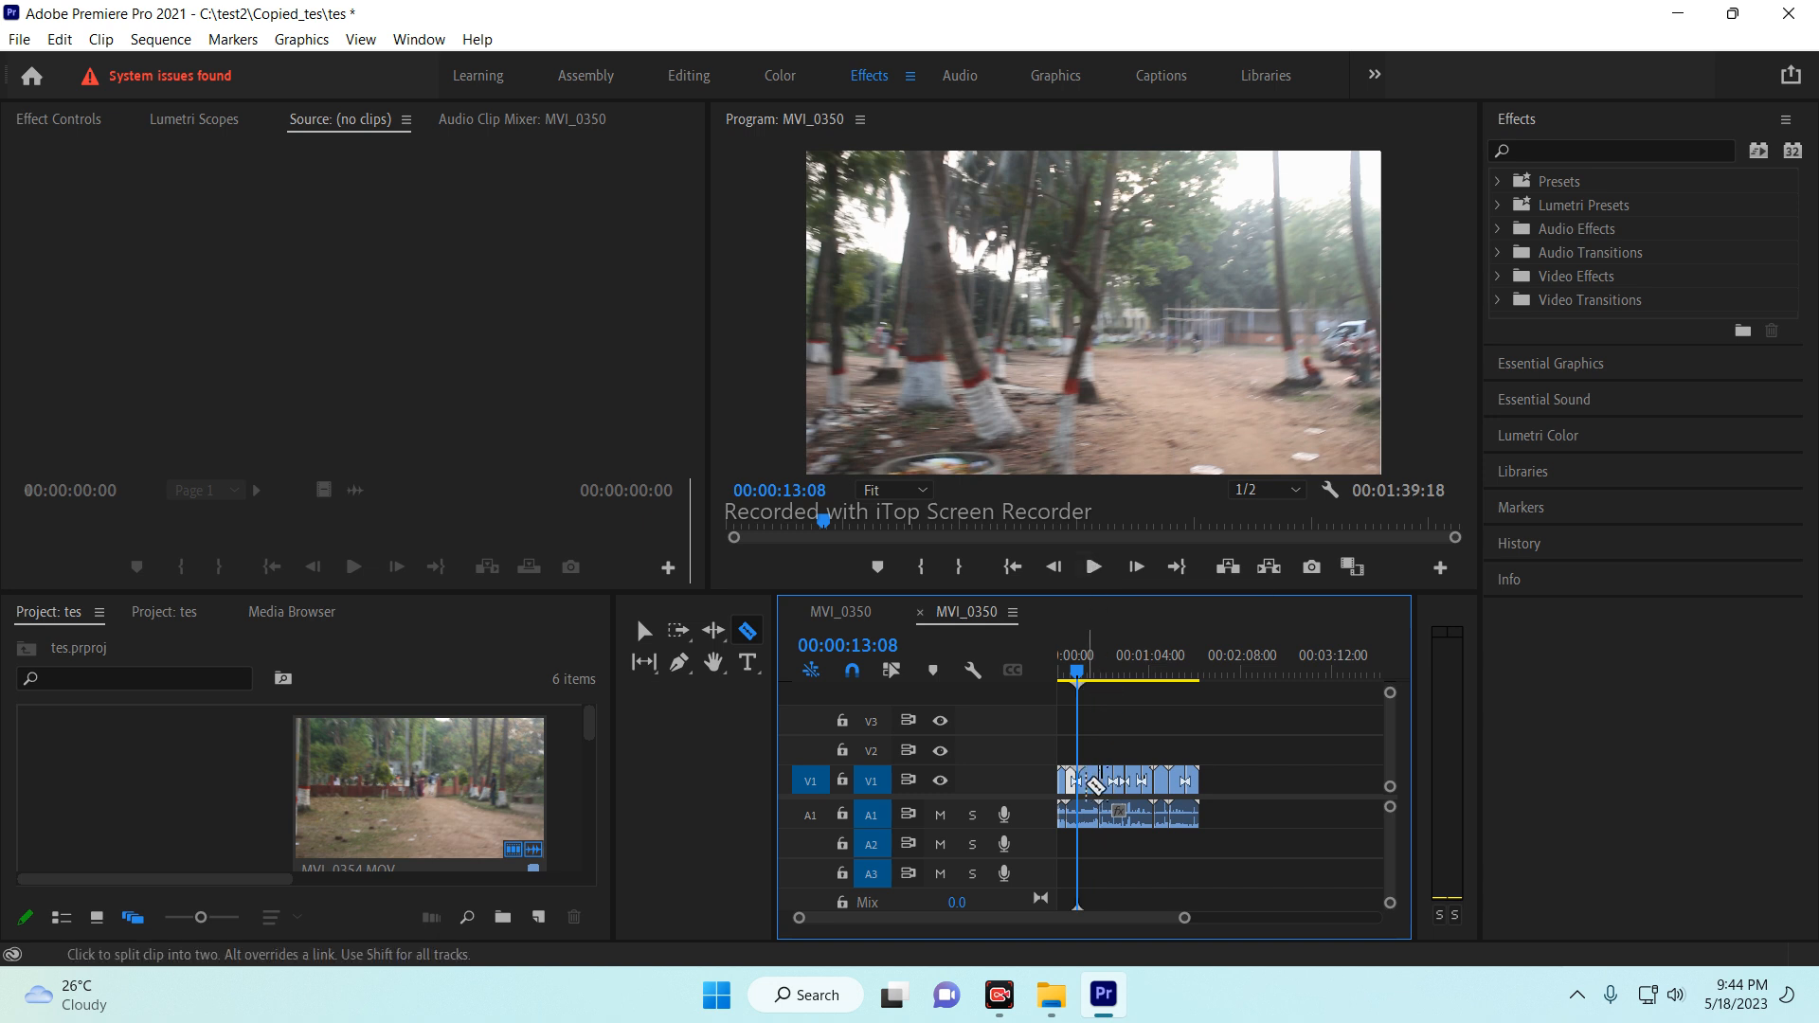
pyautogui.click(1091, 783)
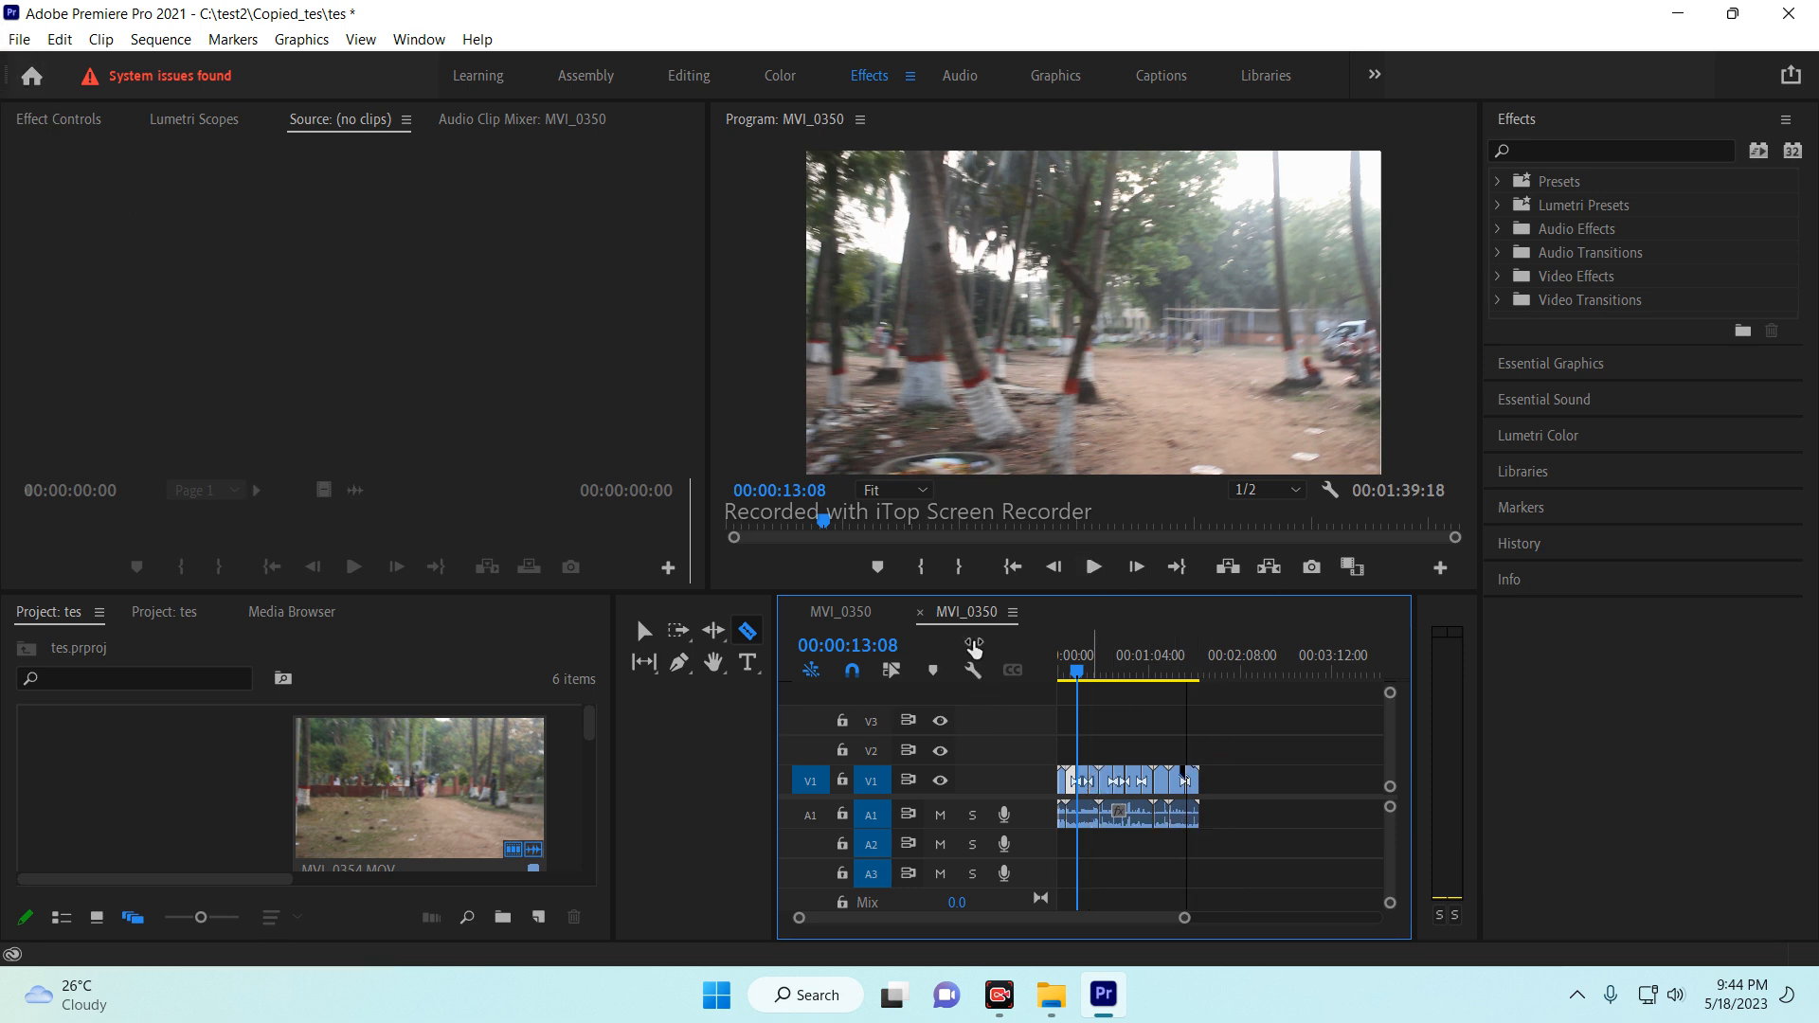
# Step: Switch to the Color workspace and grade the V1 clip at 00:00:13:08 with a Temperature of -68.1 and increased Saturation
pyautogui.click(643, 630)
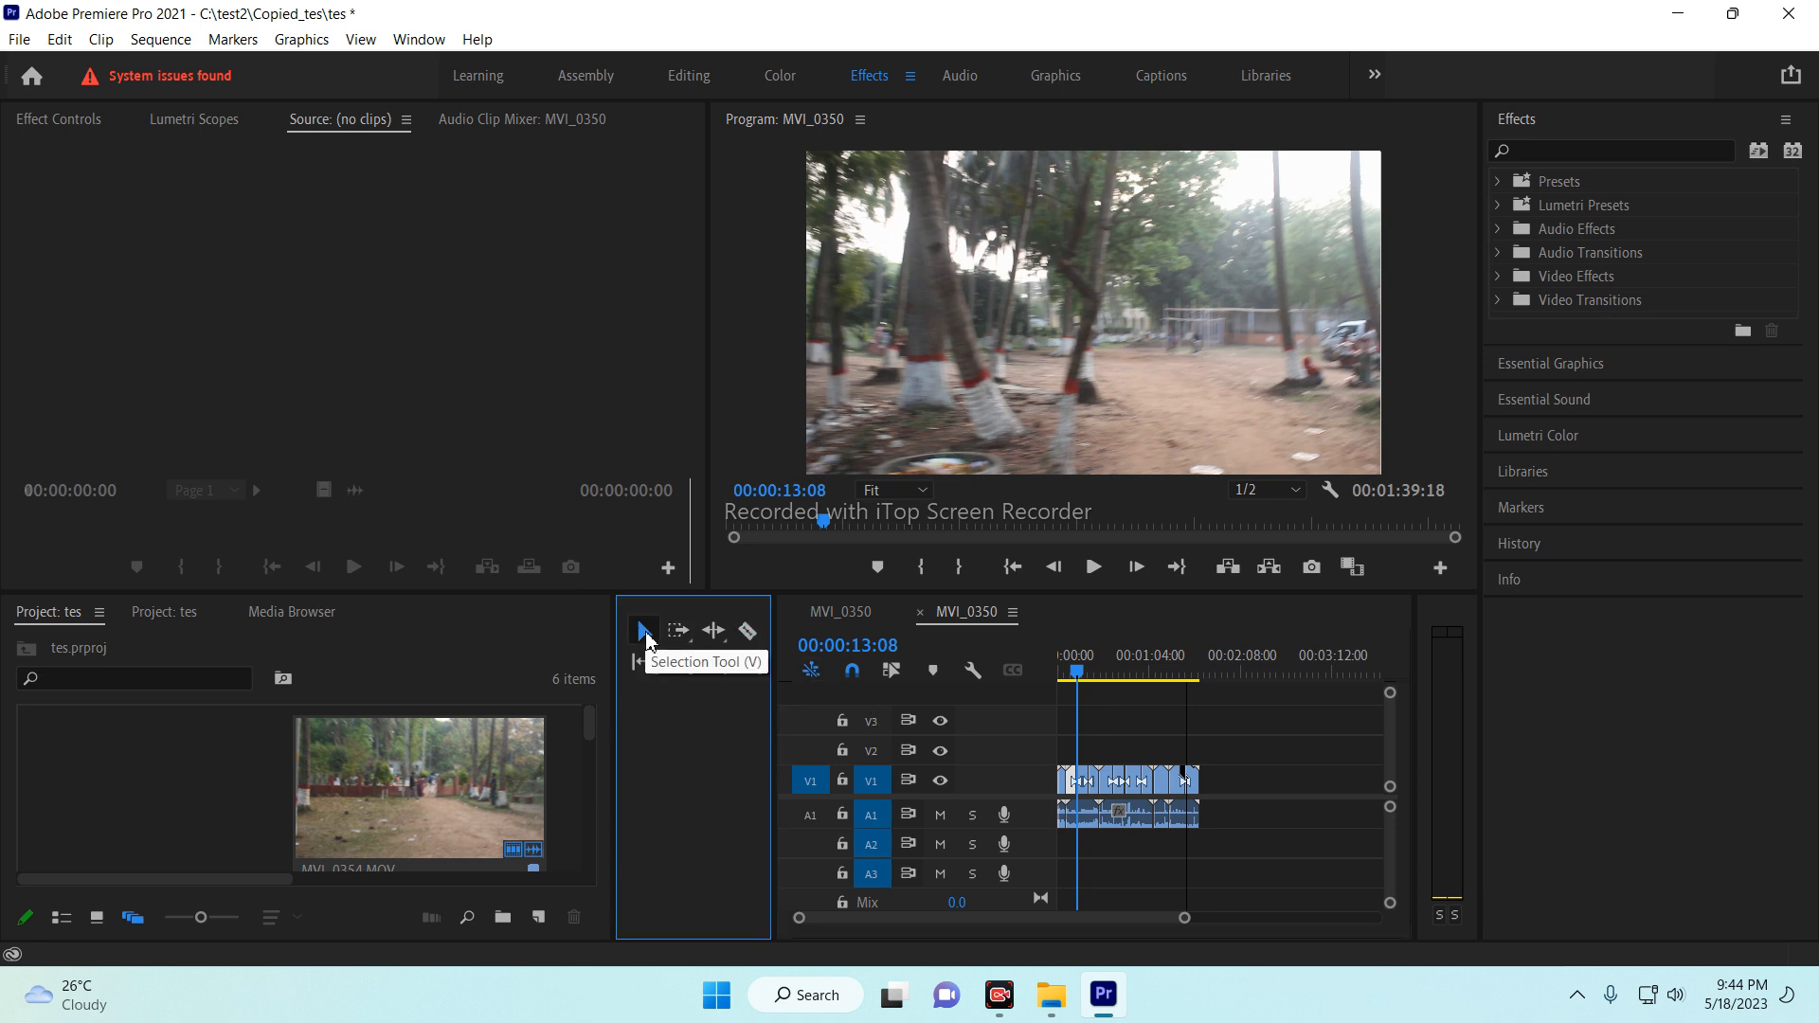
pyautogui.moveTo(1185, 918)
pyautogui.mouseDown()
pyautogui.moveTo(1126, 919)
pyautogui.moveTo(1180, 919)
pyautogui.mouseUp()
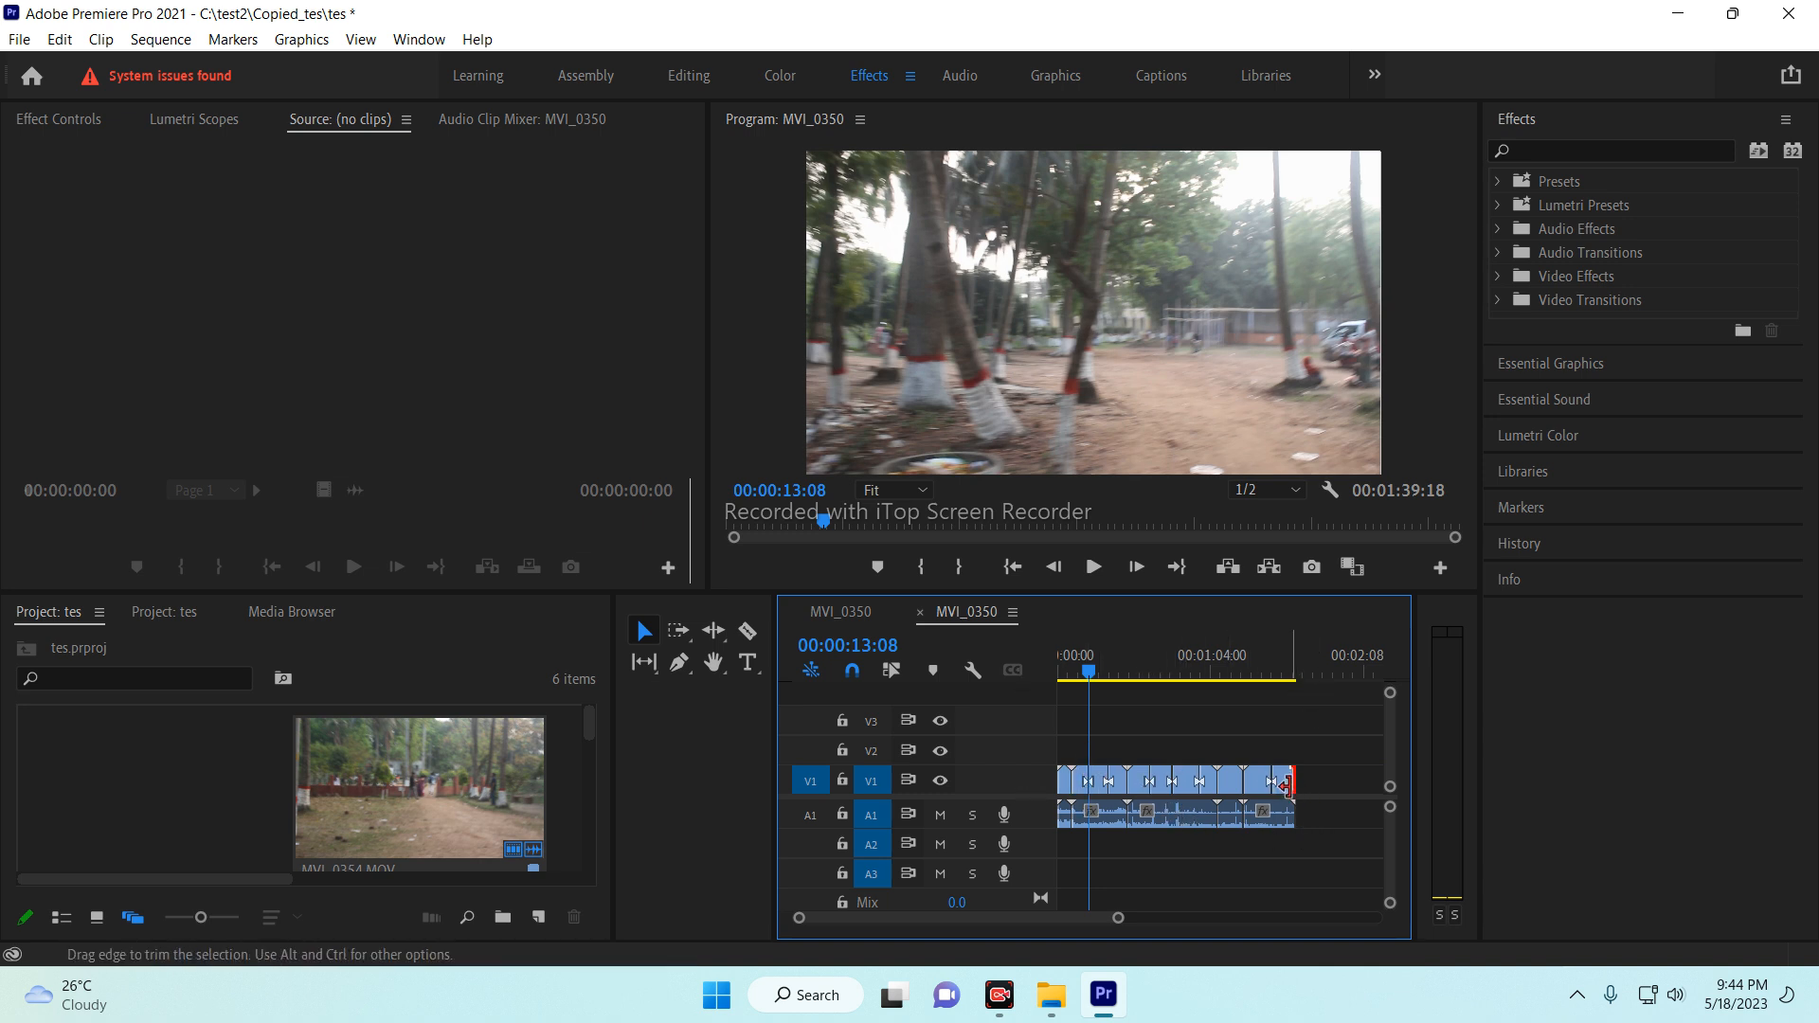
pyautogui.click(1258, 780)
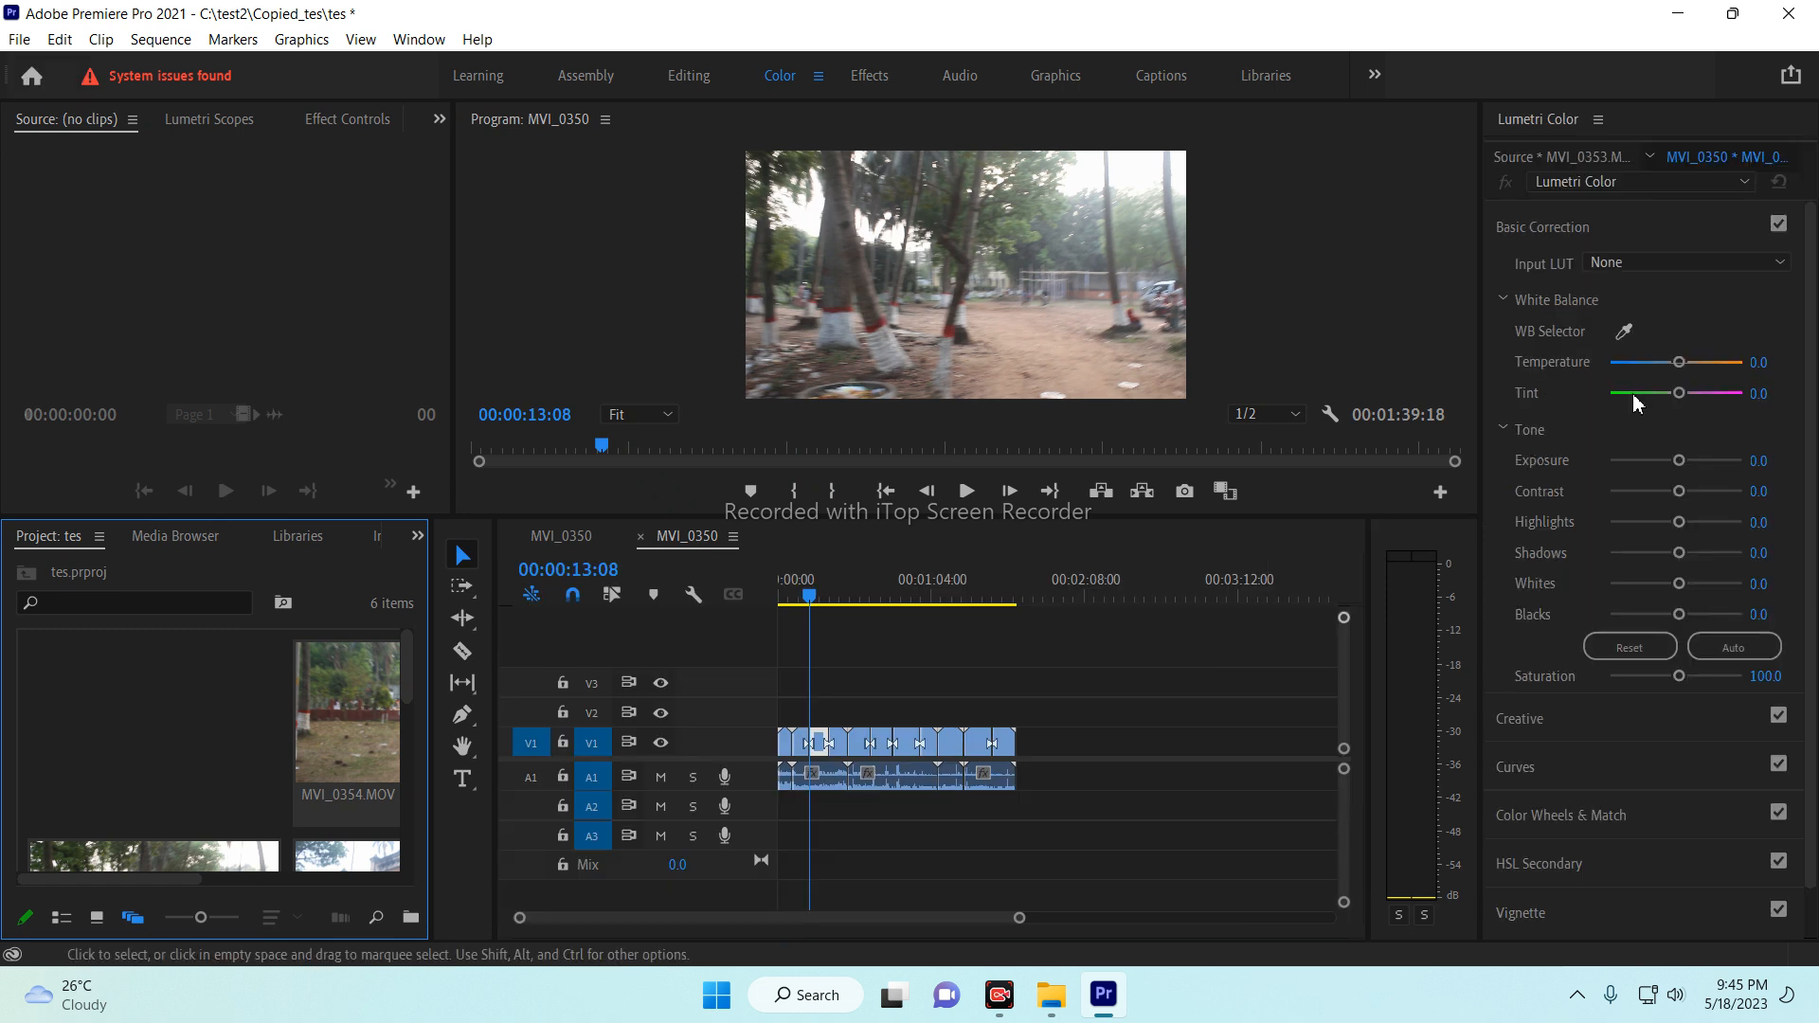
pyautogui.moveTo(1645, 364); pyautogui.dragTo(1631, 364)
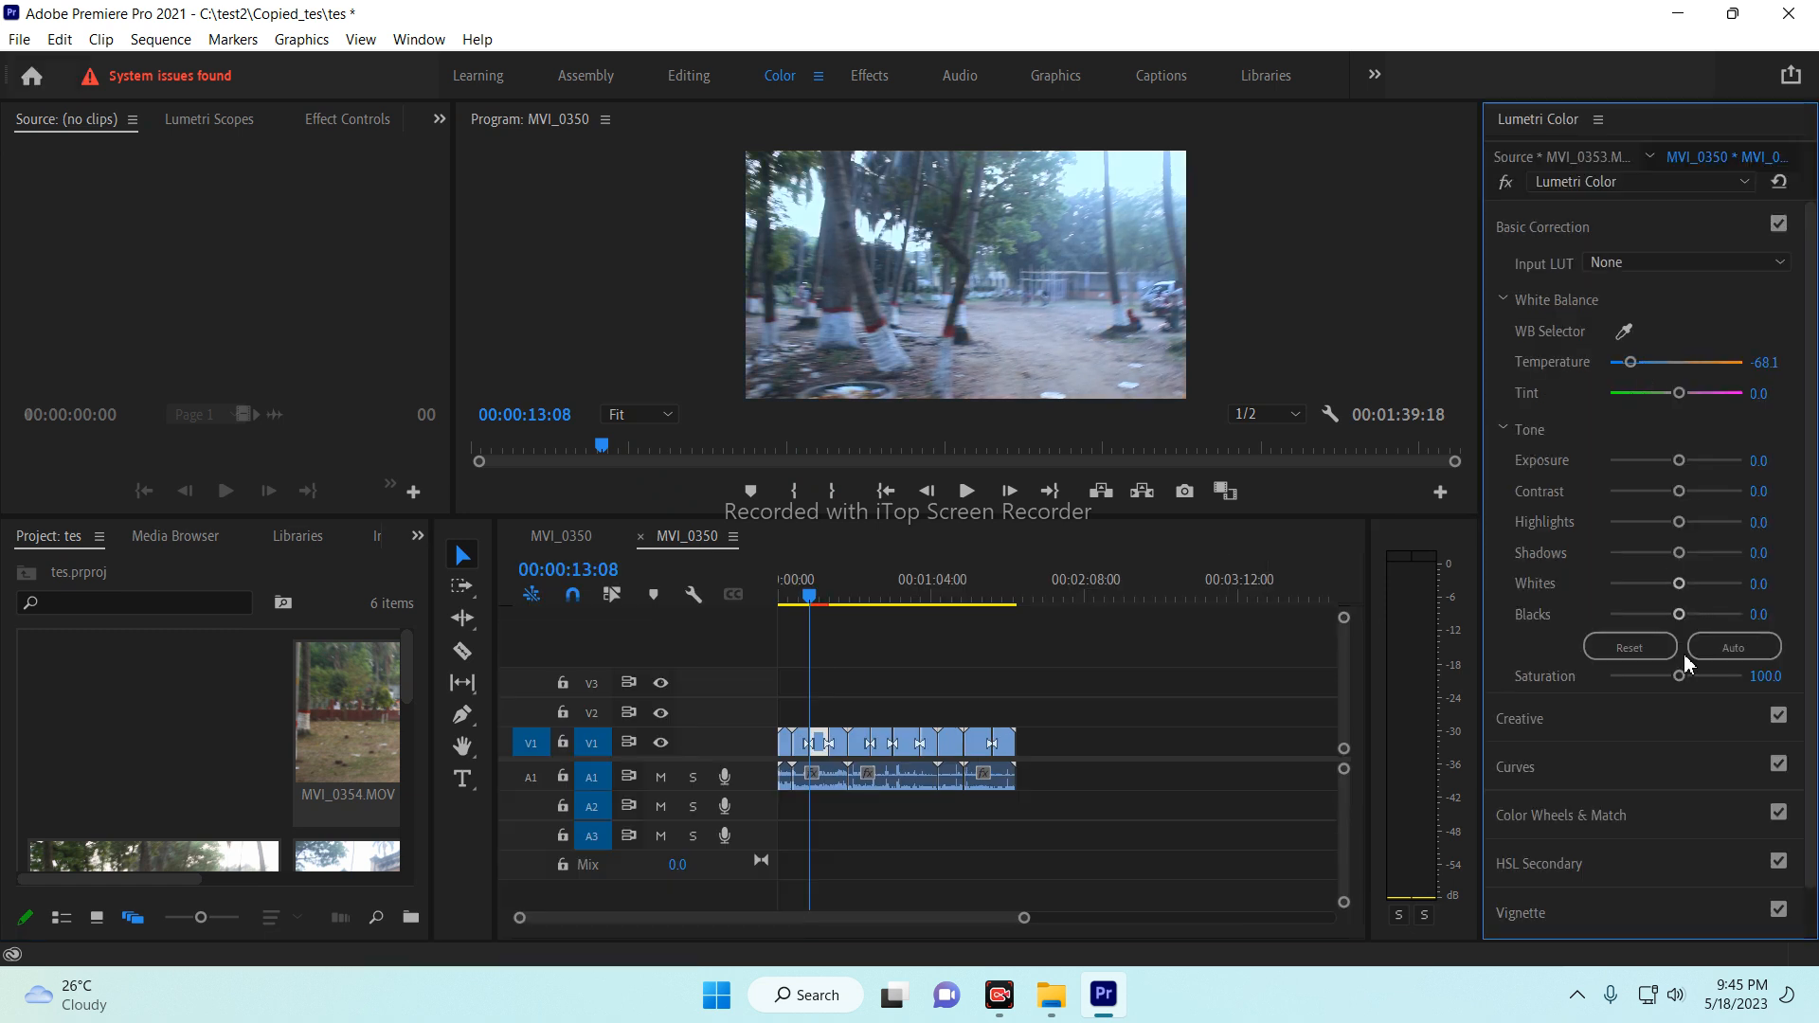
pyautogui.moveTo(1680, 675); pyautogui.dragTo(1740, 678)
pyautogui.click(1229, 667)
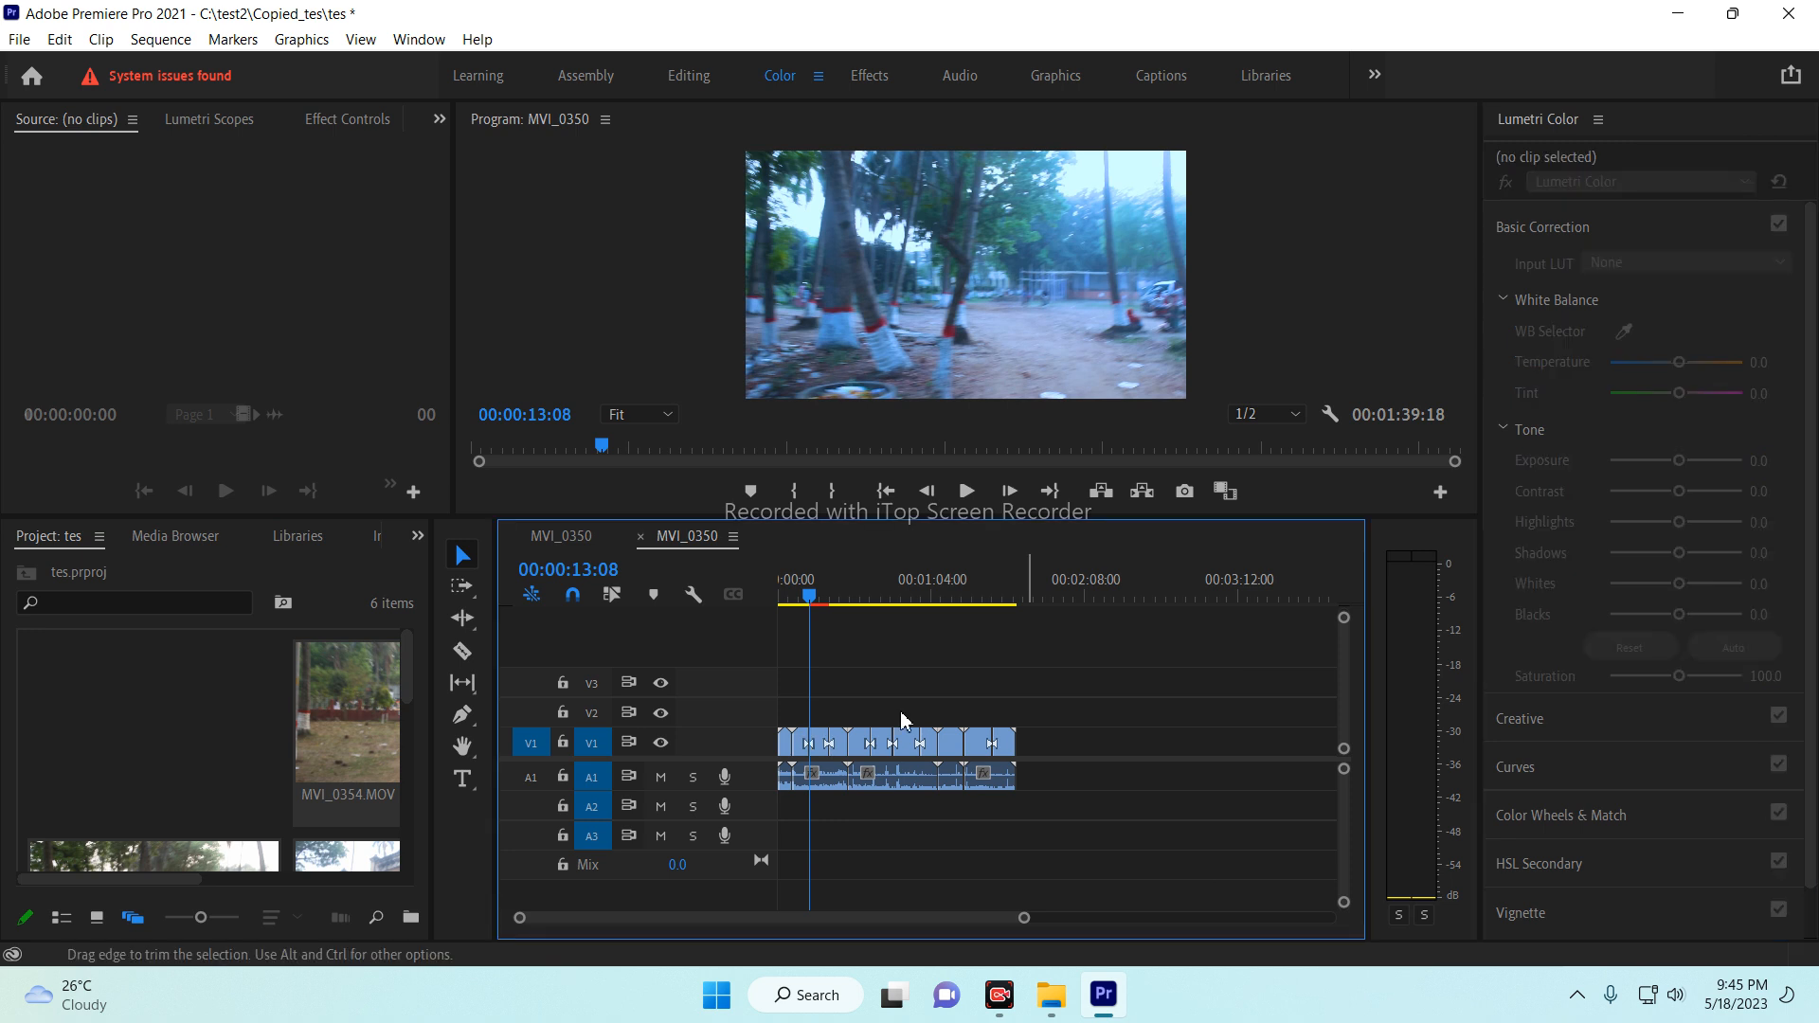
# Step: Move the playhead to 00:00:39:17 and shift several V1 clips from the middle and end of the sequence further along the timeline, leaving gaps
pyautogui.press('Down')
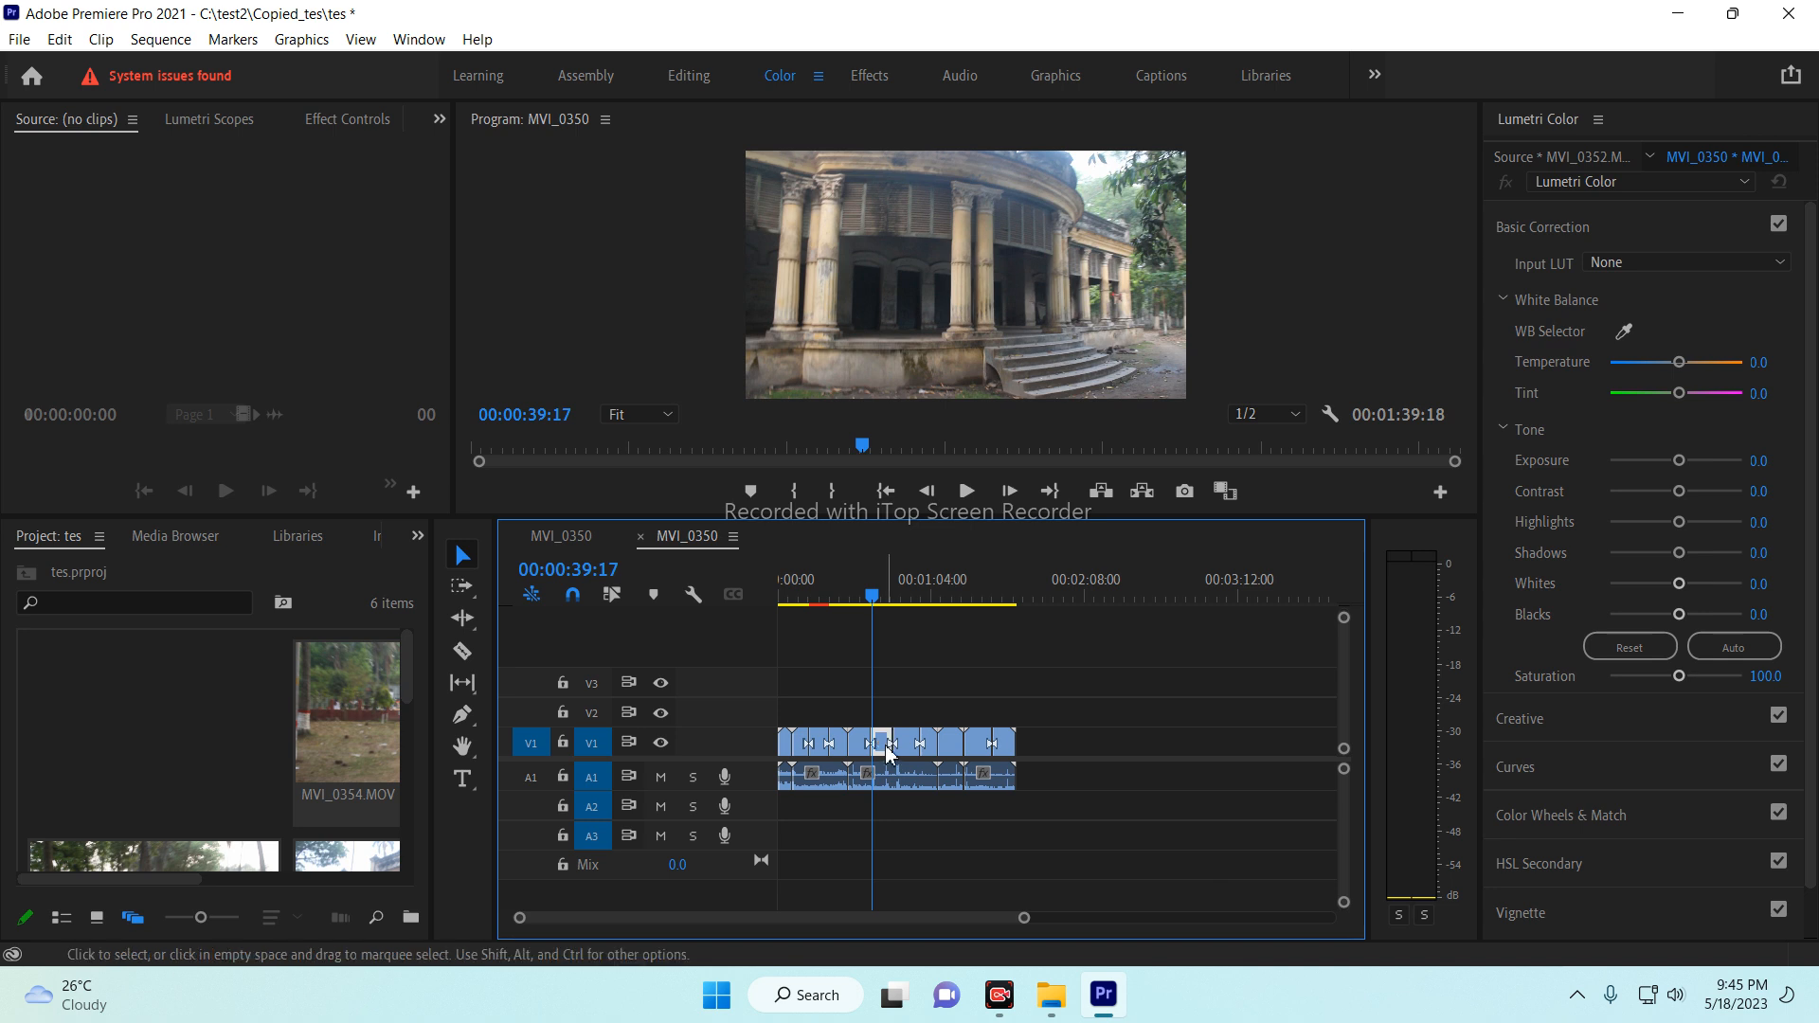
pyautogui.moveTo(1076, 748); pyautogui.dragTo(1061, 745)
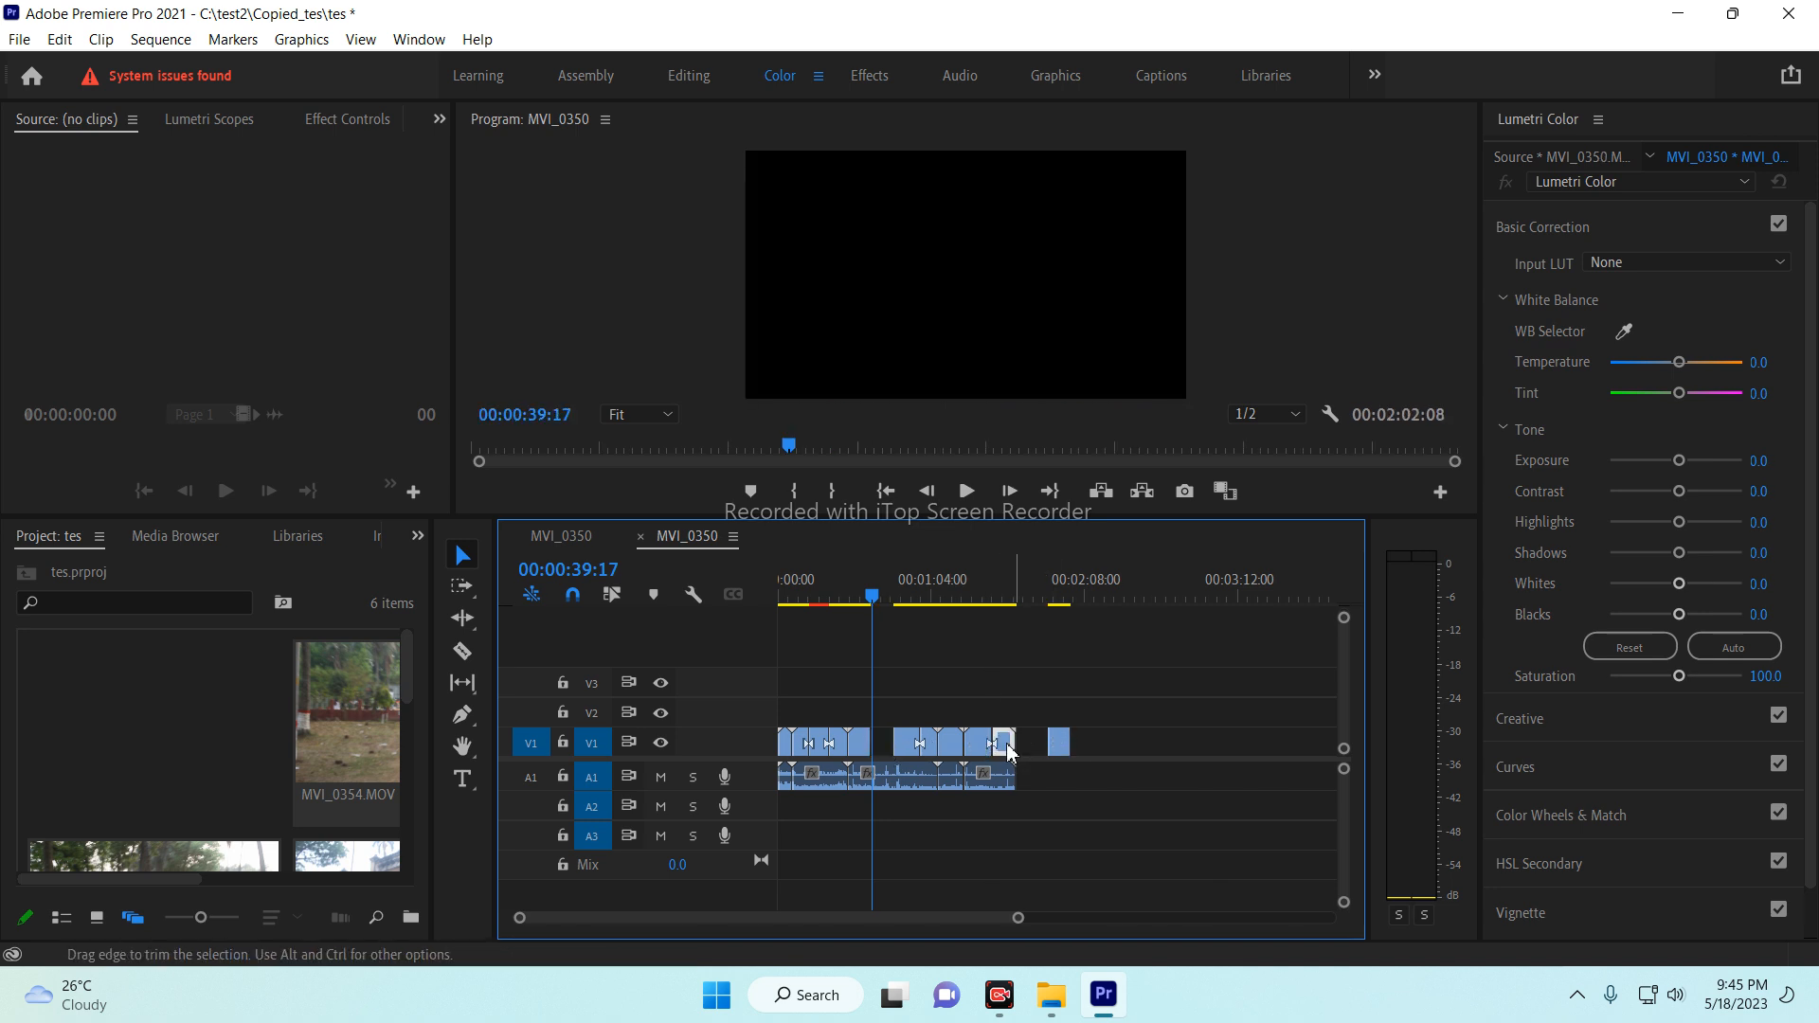
pyautogui.moveTo(1003, 745); pyautogui.dragTo(1099, 744)
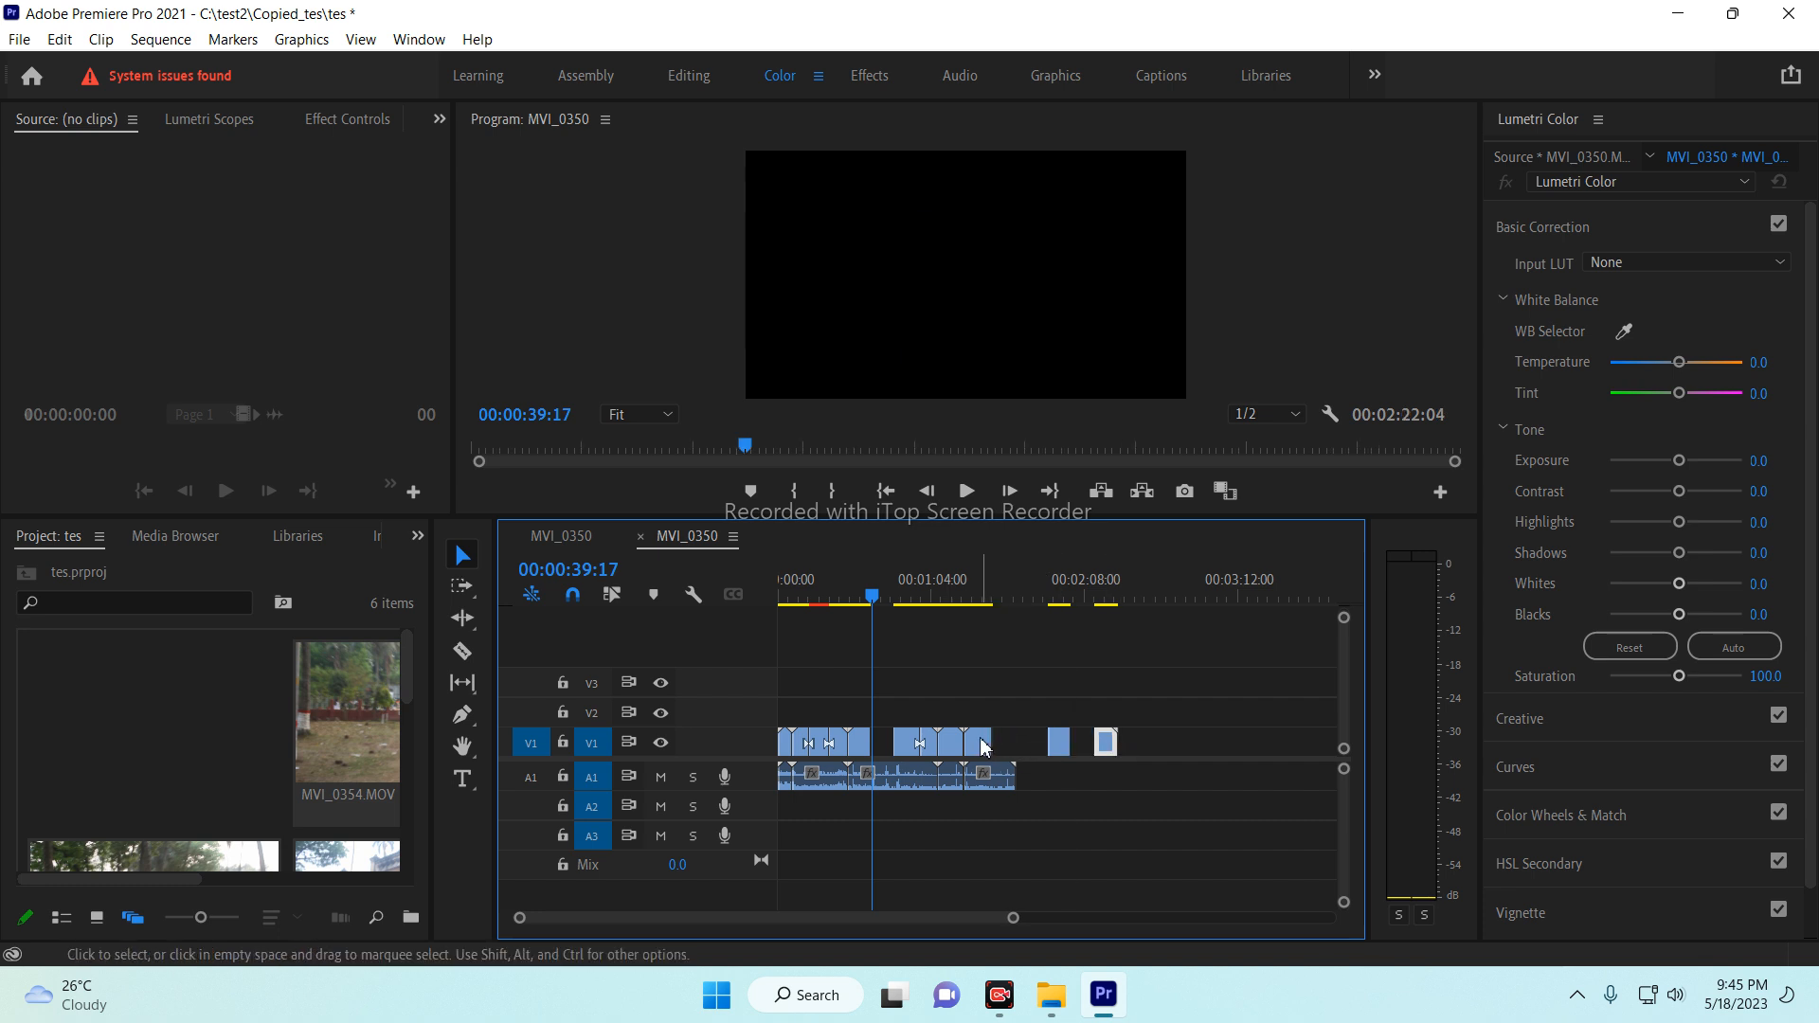
pyautogui.click(955, 747)
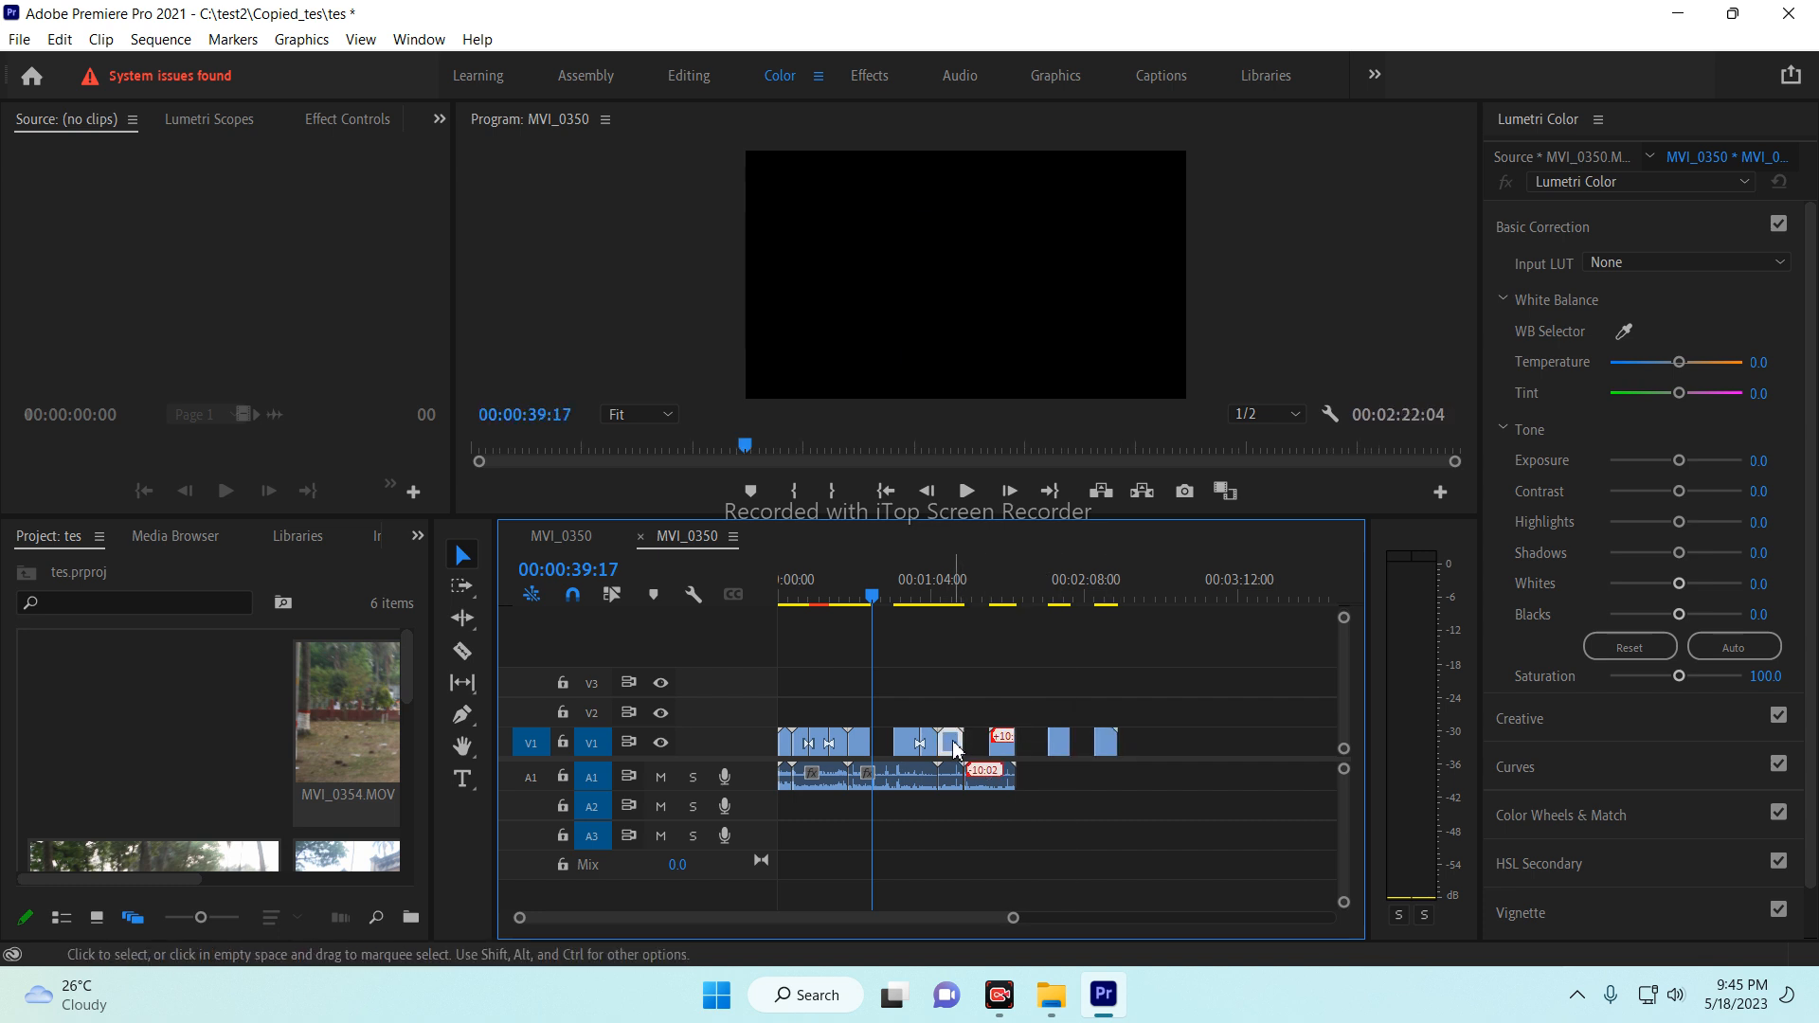
pyautogui.moveTo(956, 747); pyautogui.dragTo(908, 749)
# Step: Save the project, then close Premiere Pro and the File Explorer window
pyautogui.hotkey('ctrl', 's')
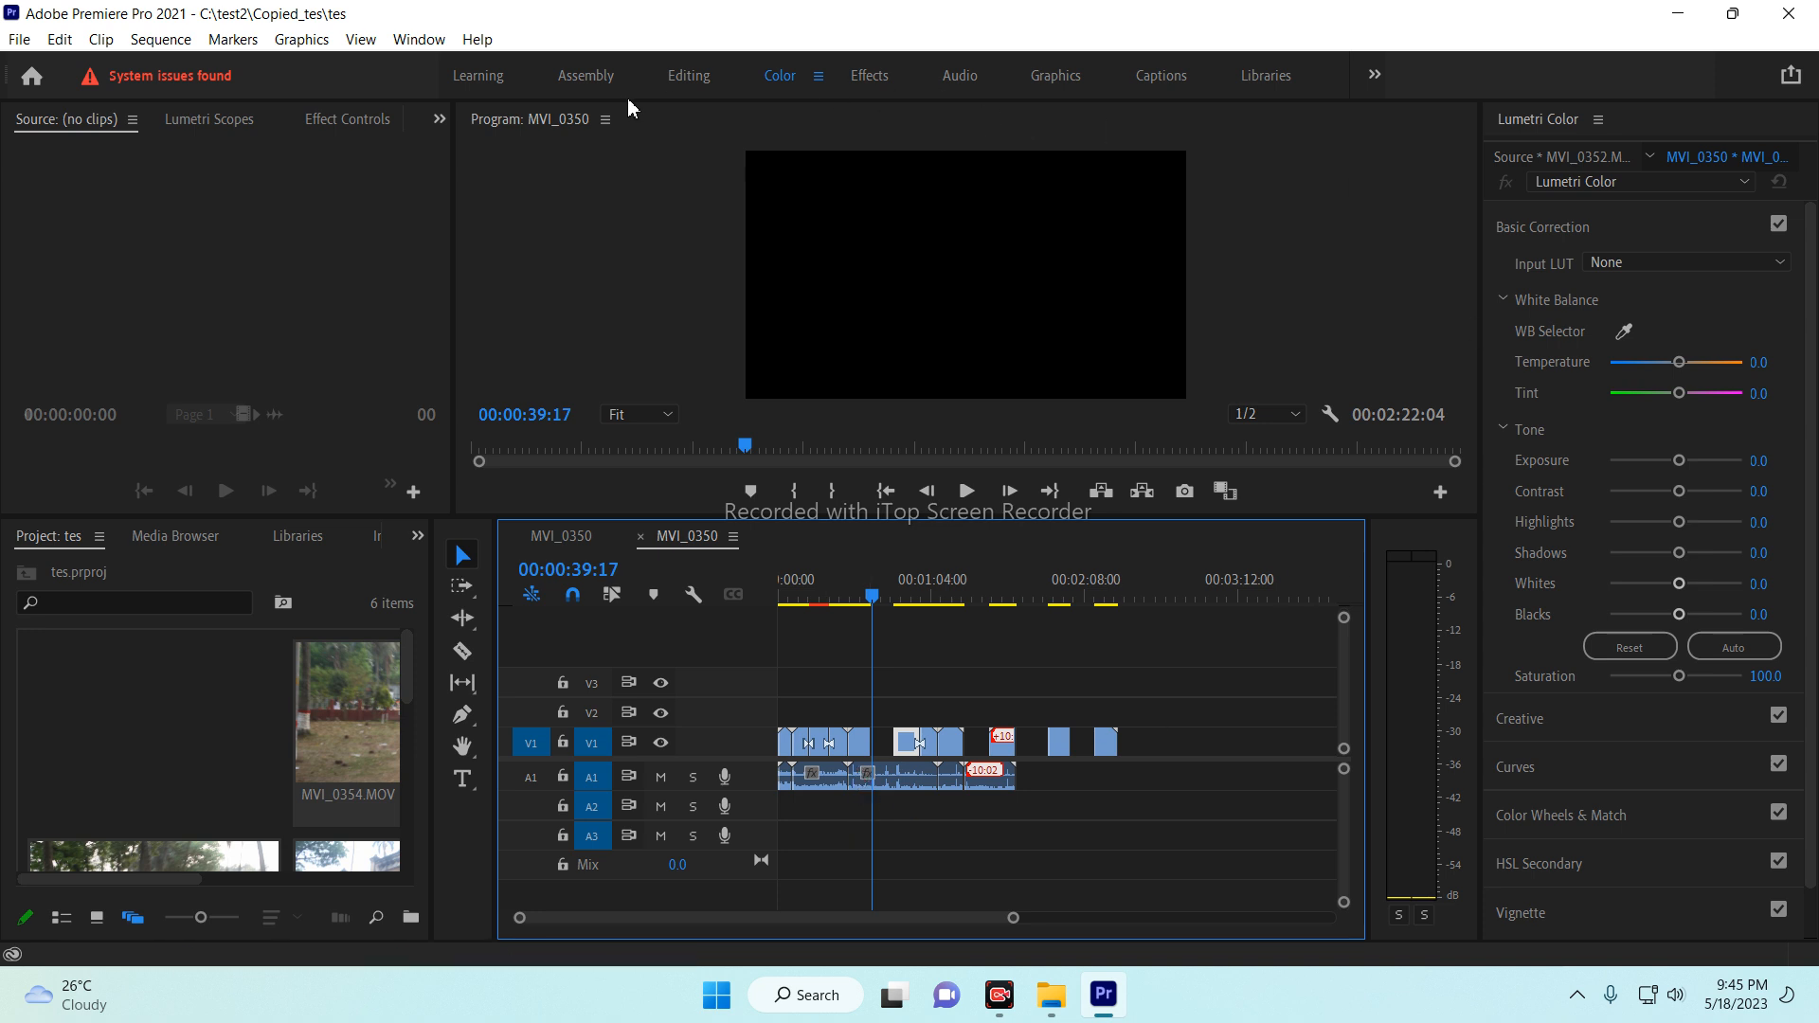
pyautogui.click(1787, 13)
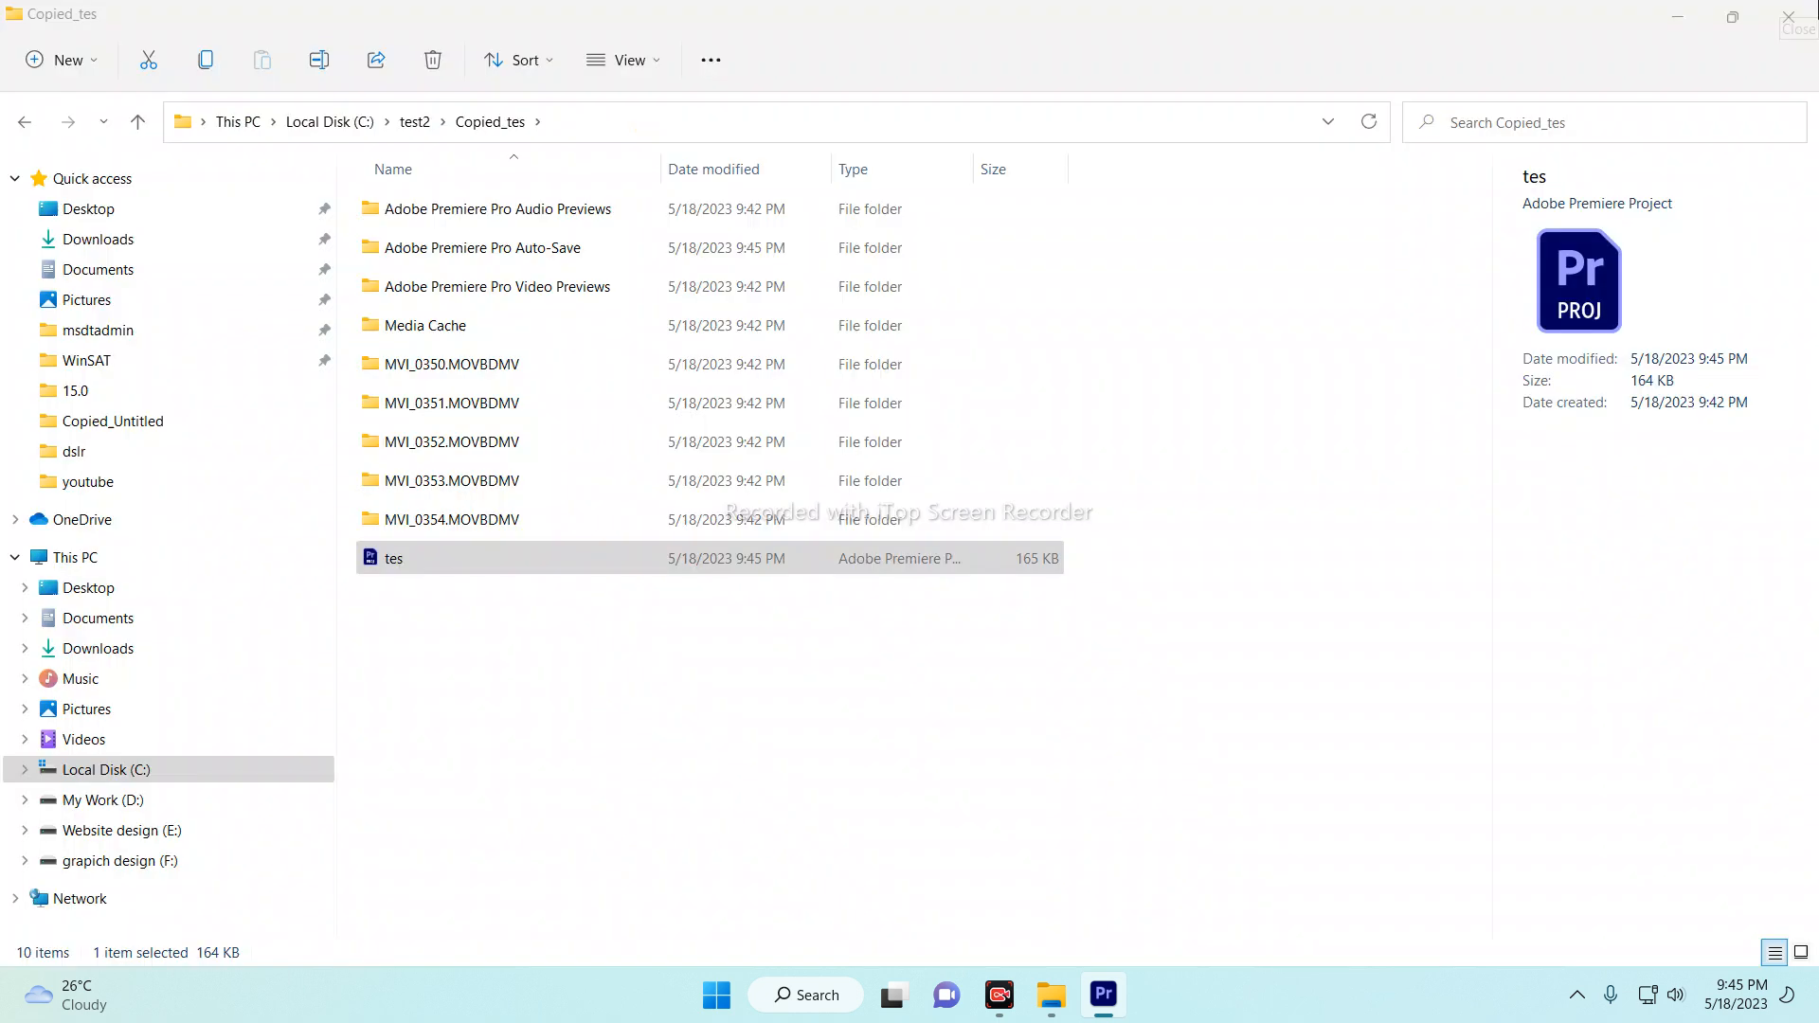
pyautogui.click(1788, 13)
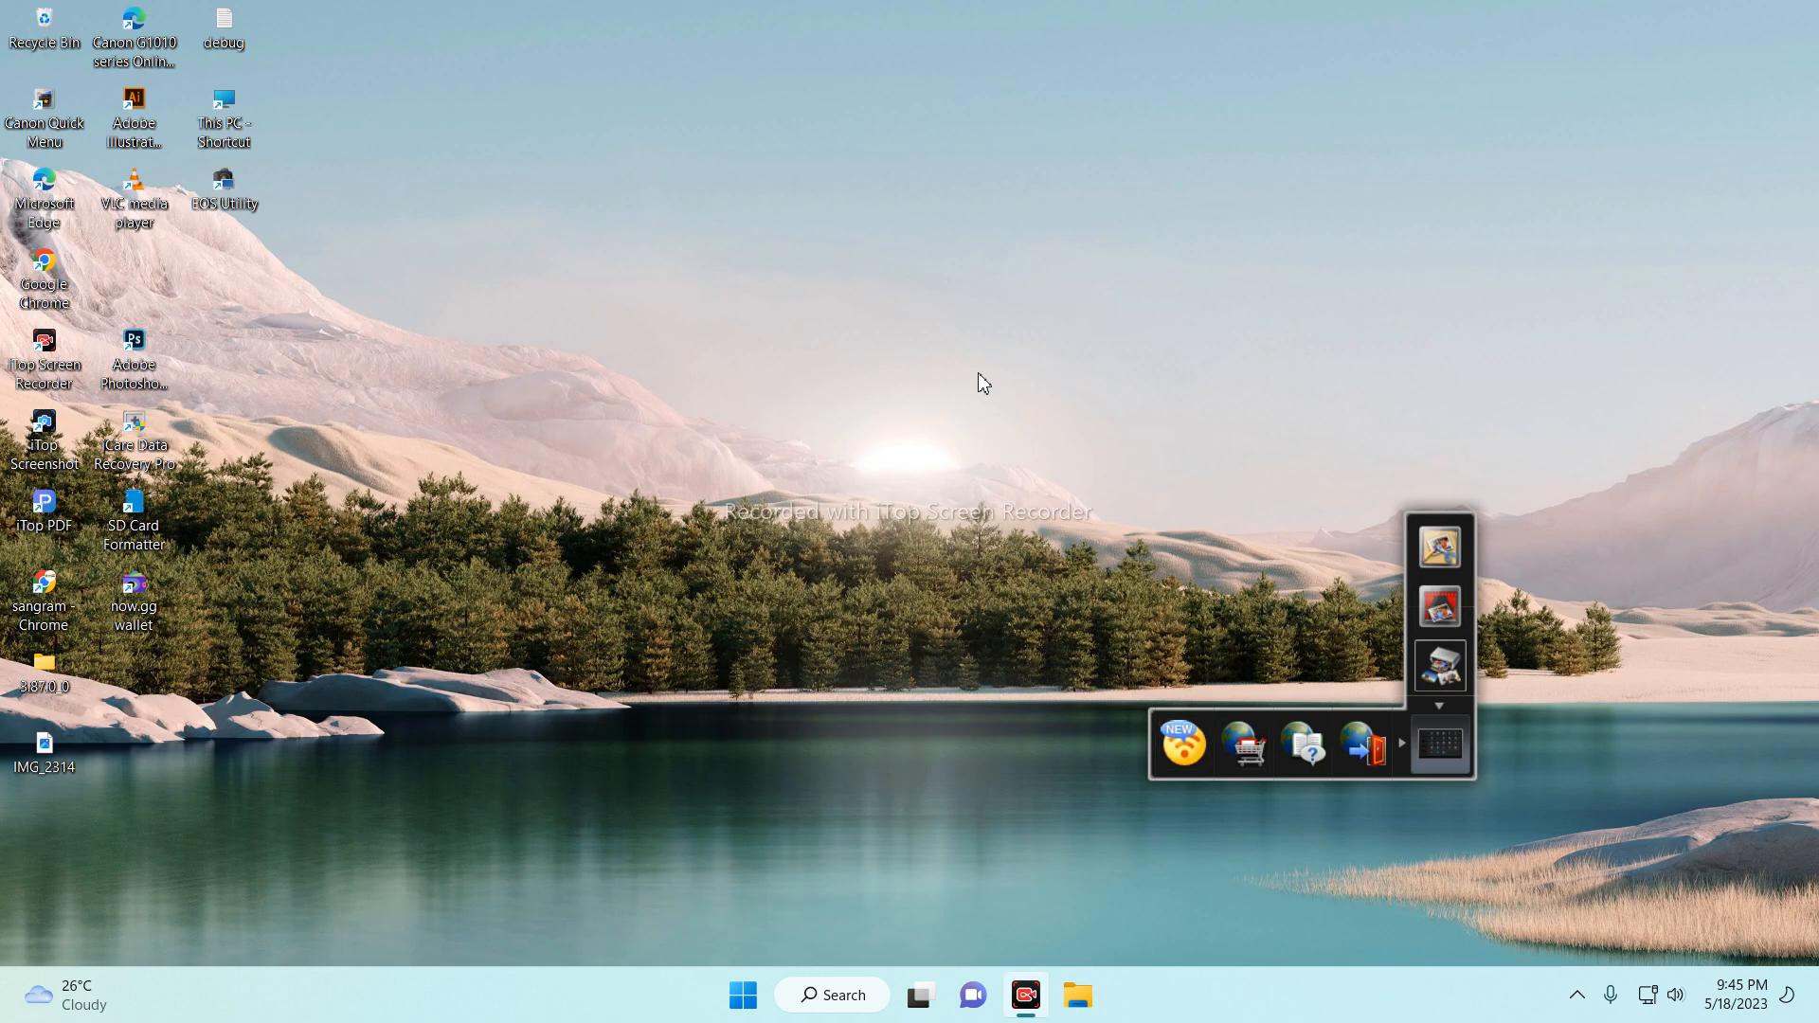
# Step: Open This PC from the desktop and browse to the folder C:\test2\Copied_tes
pyautogui.click(217, 95)
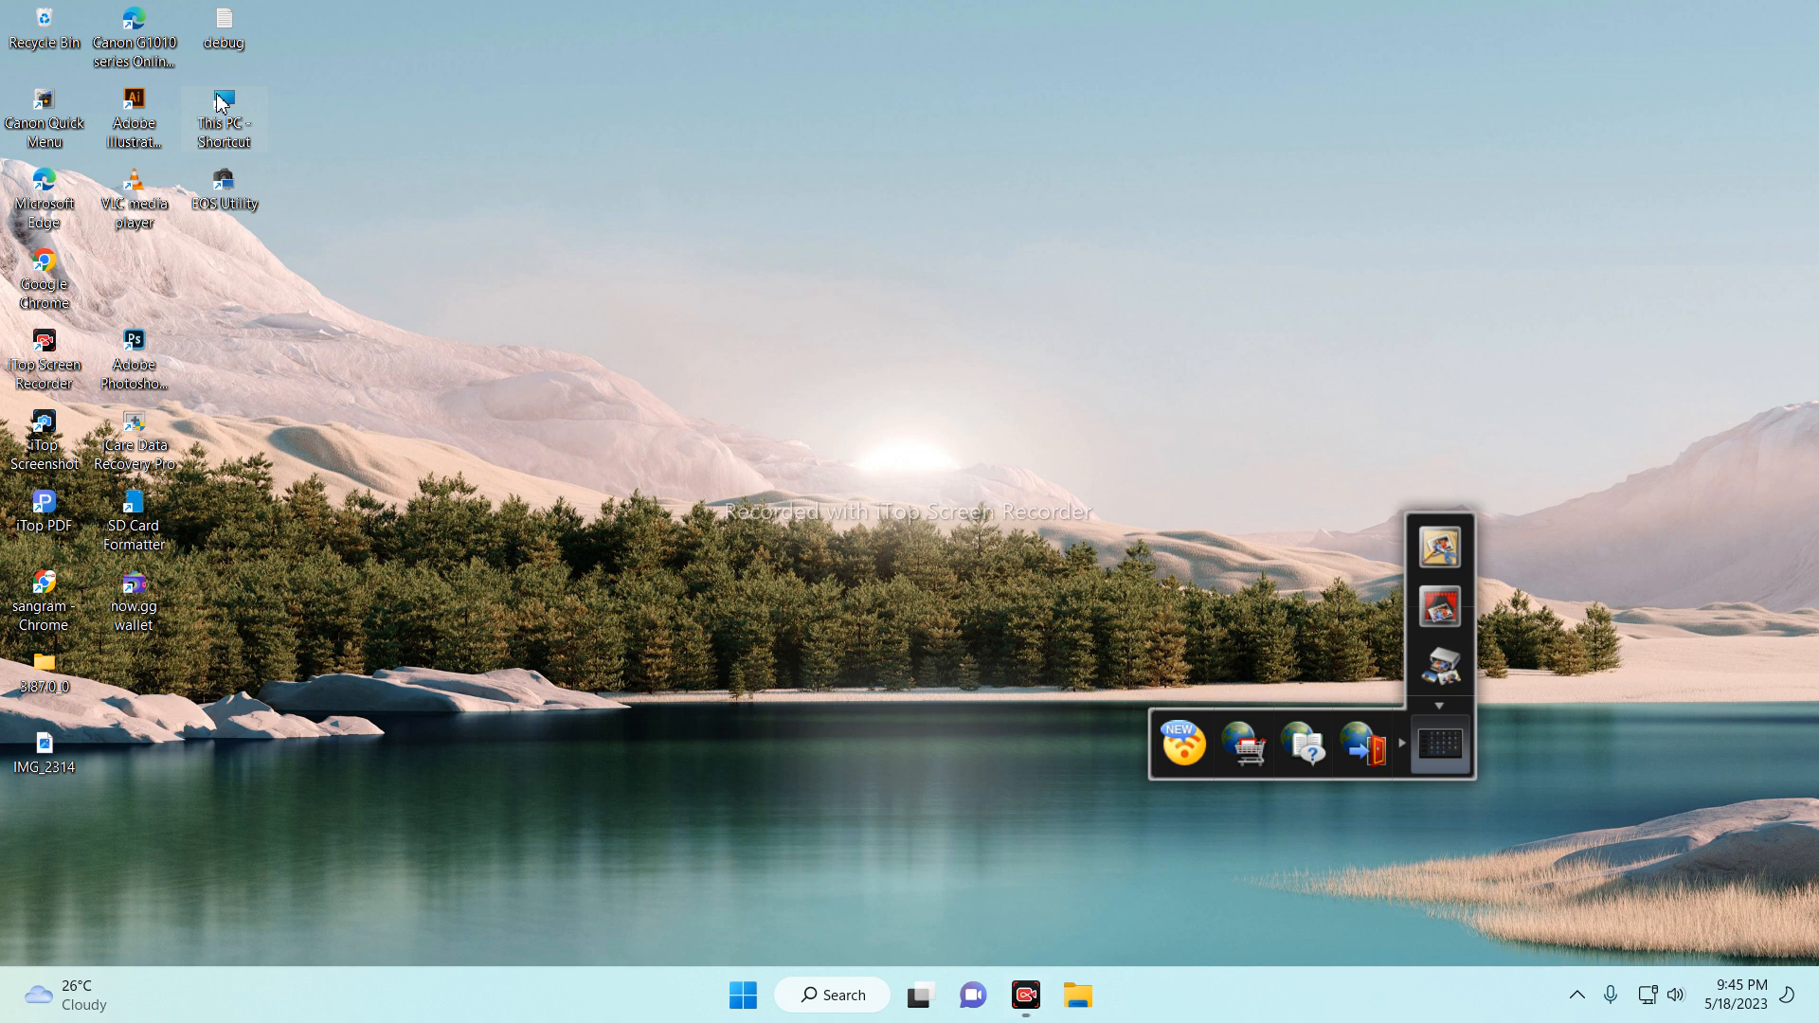
pyautogui.doubleClick(220, 103)
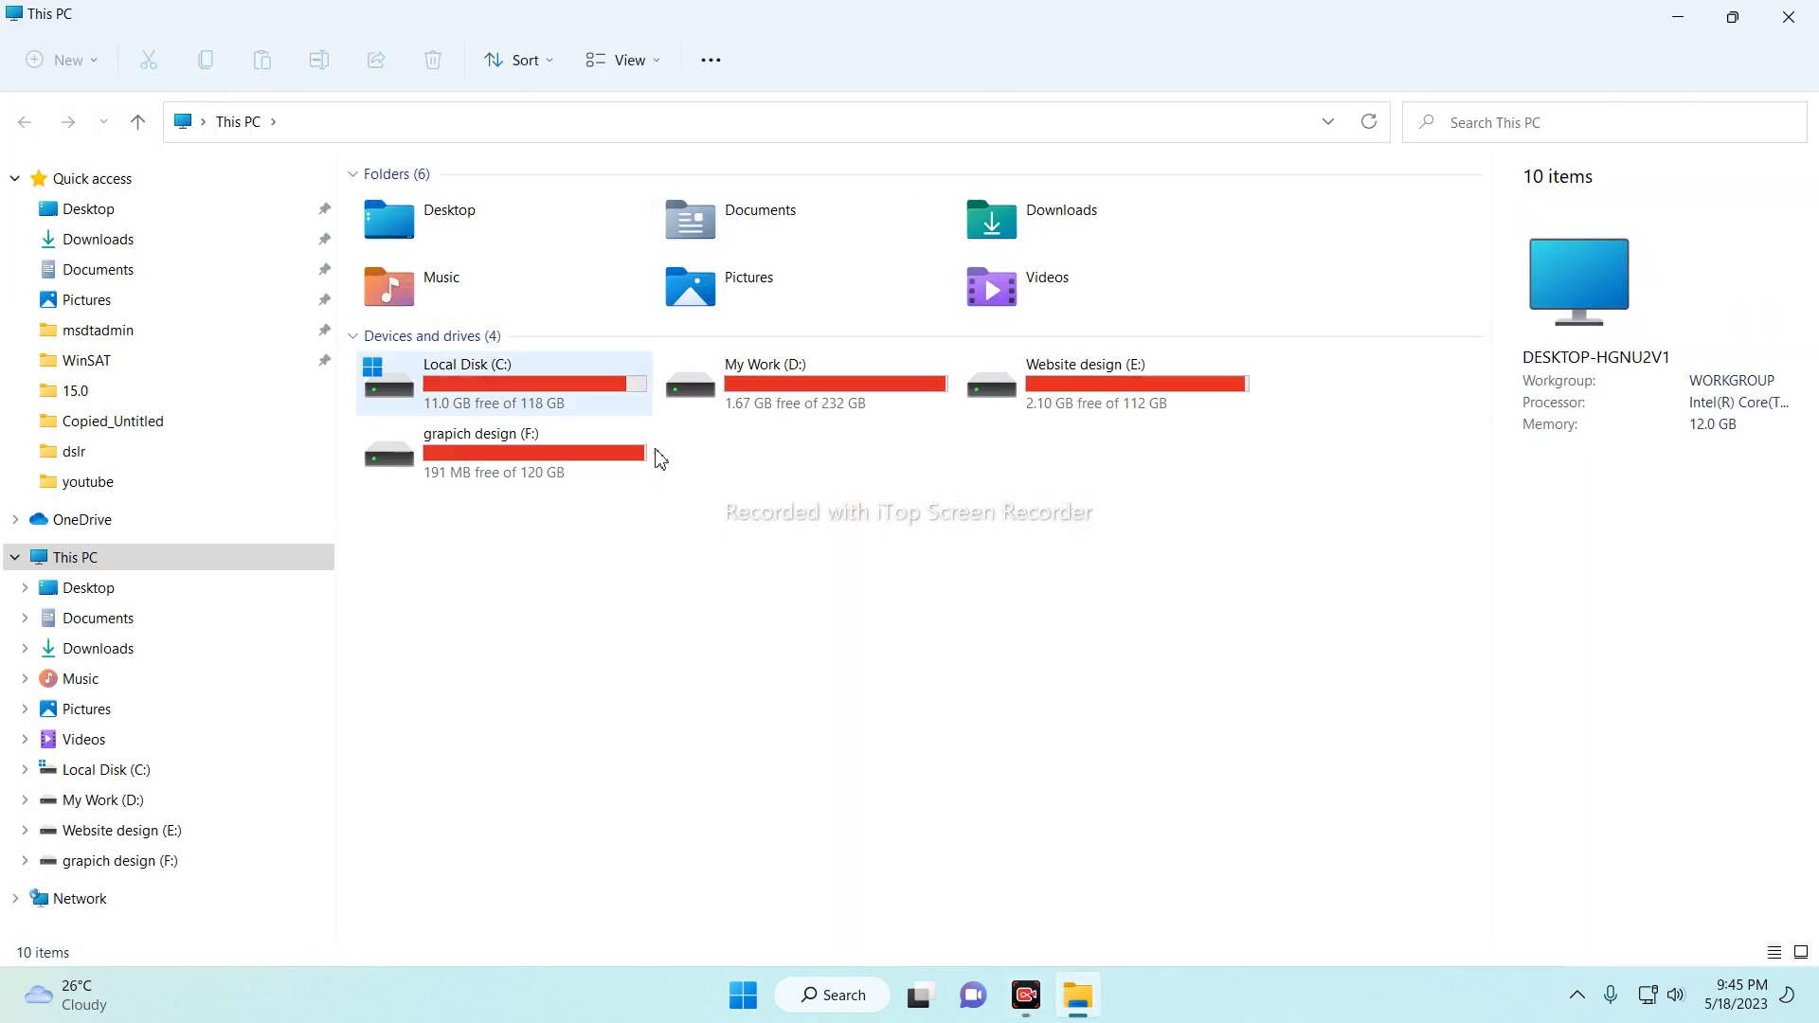
pyautogui.doubleClick(611, 377)
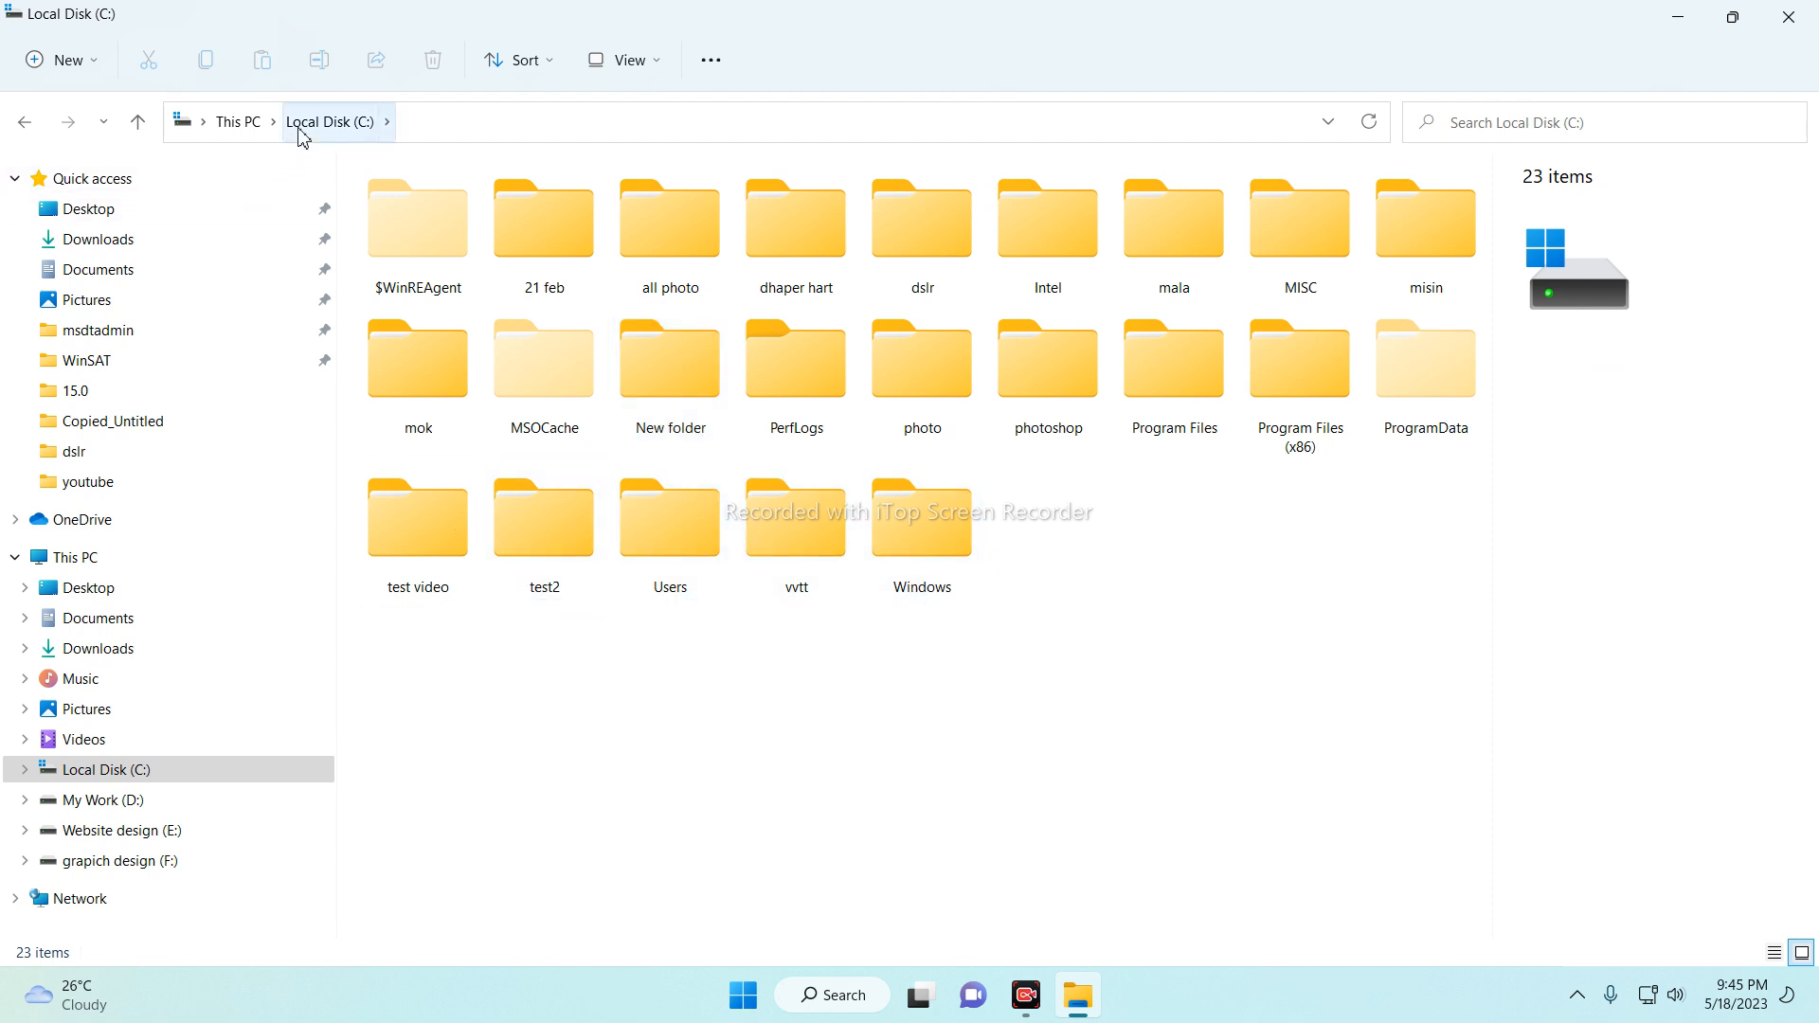
pyautogui.doubleClick(540, 556)
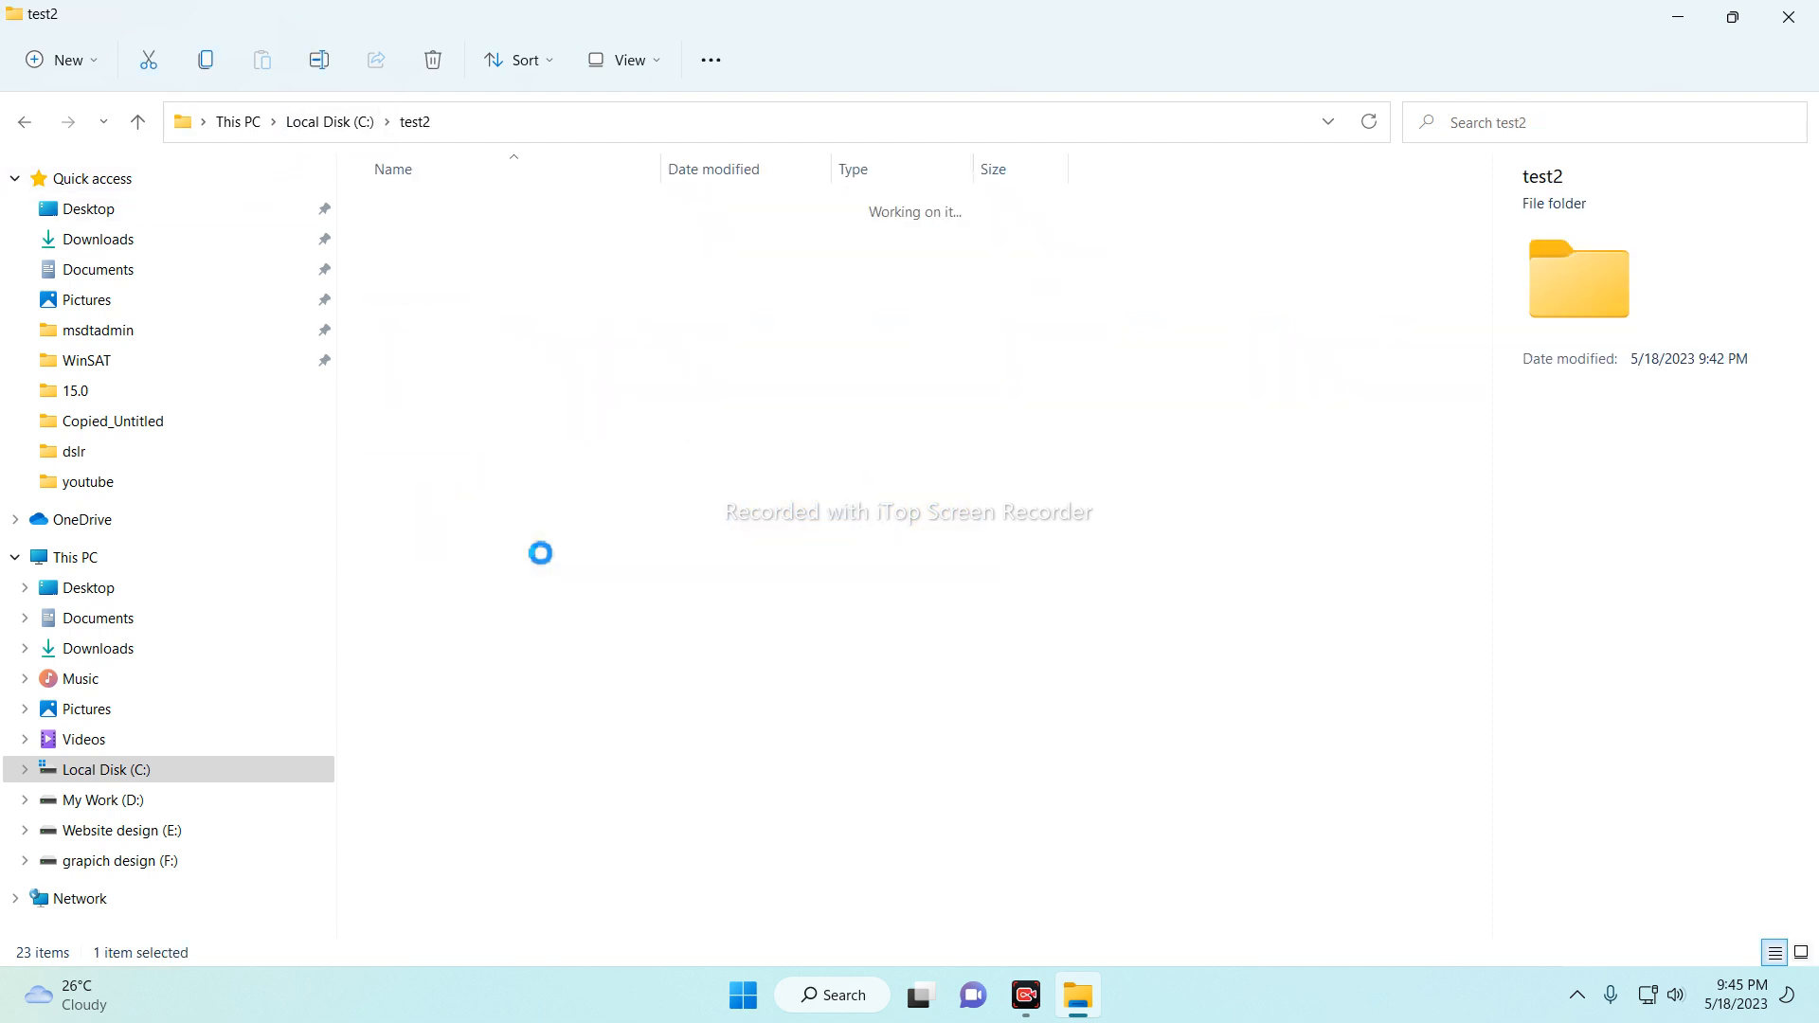
pyautogui.doubleClick(430, 208)
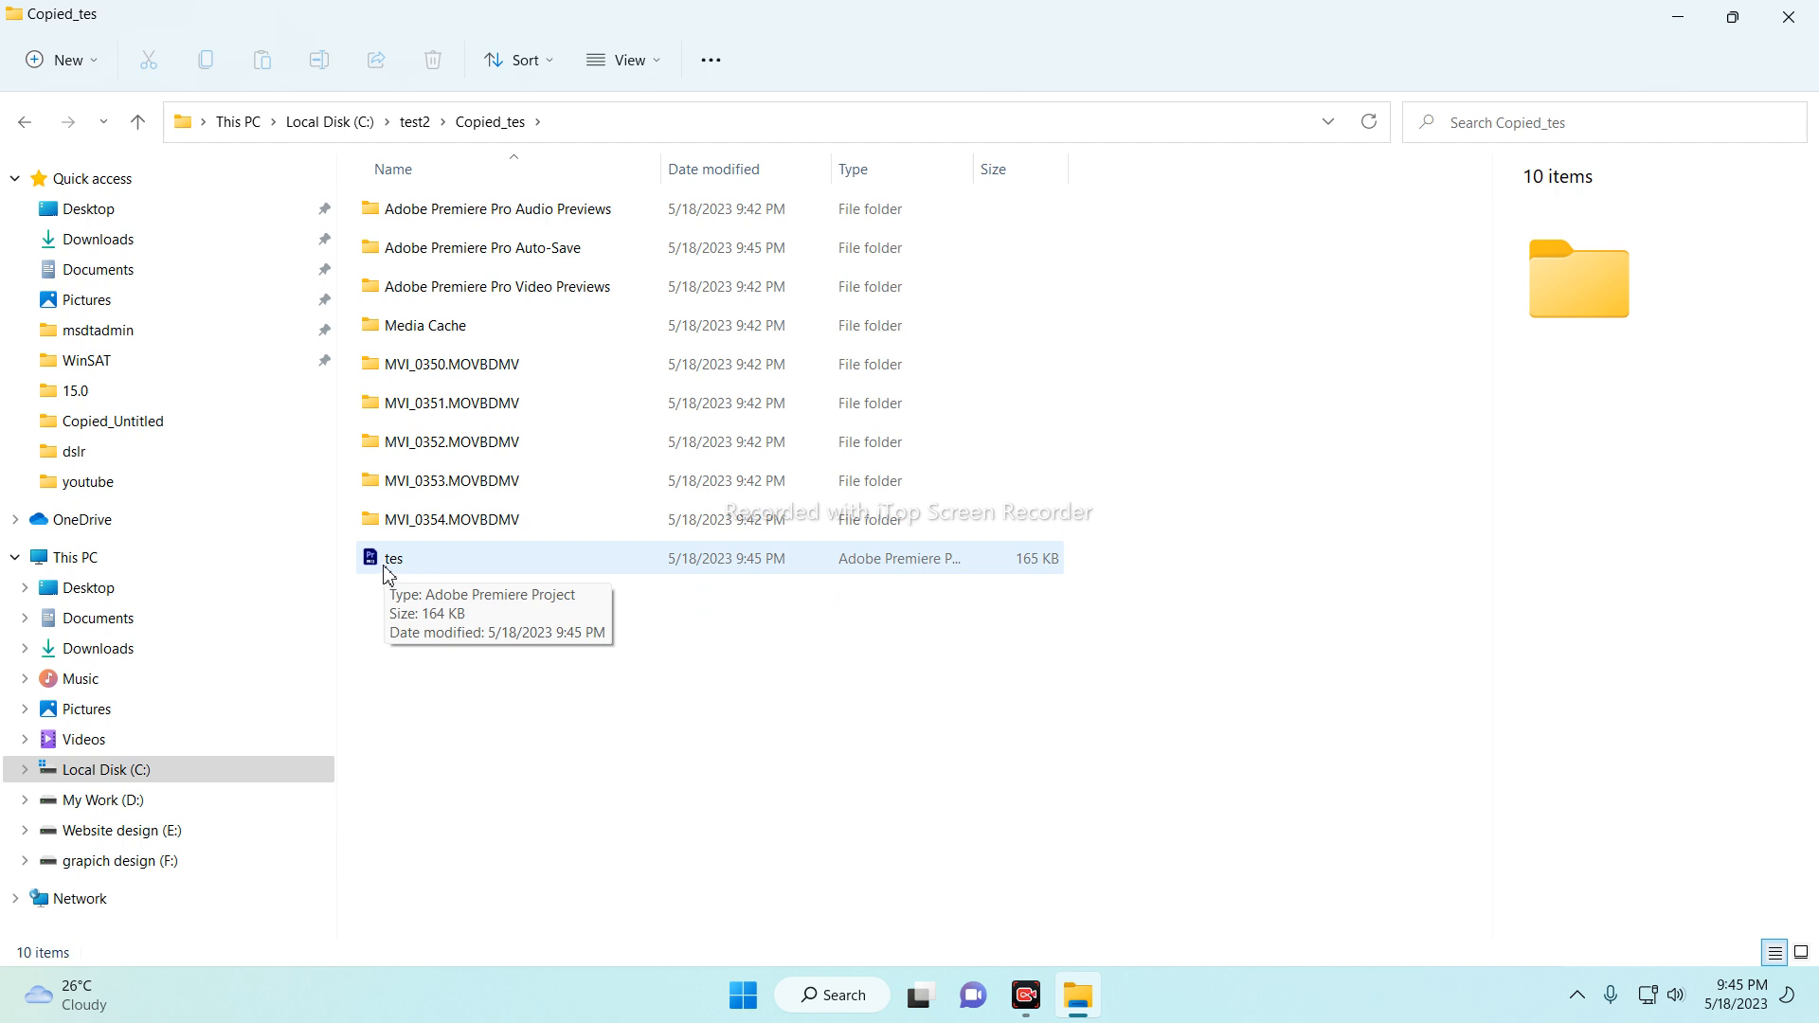
# Step: Reopen the tes project in Premiere Pro, continuing with the known compatibility issues, and show the whole MVI_0350 sequence in the timeline
pyautogui.doubleClick(400, 572)
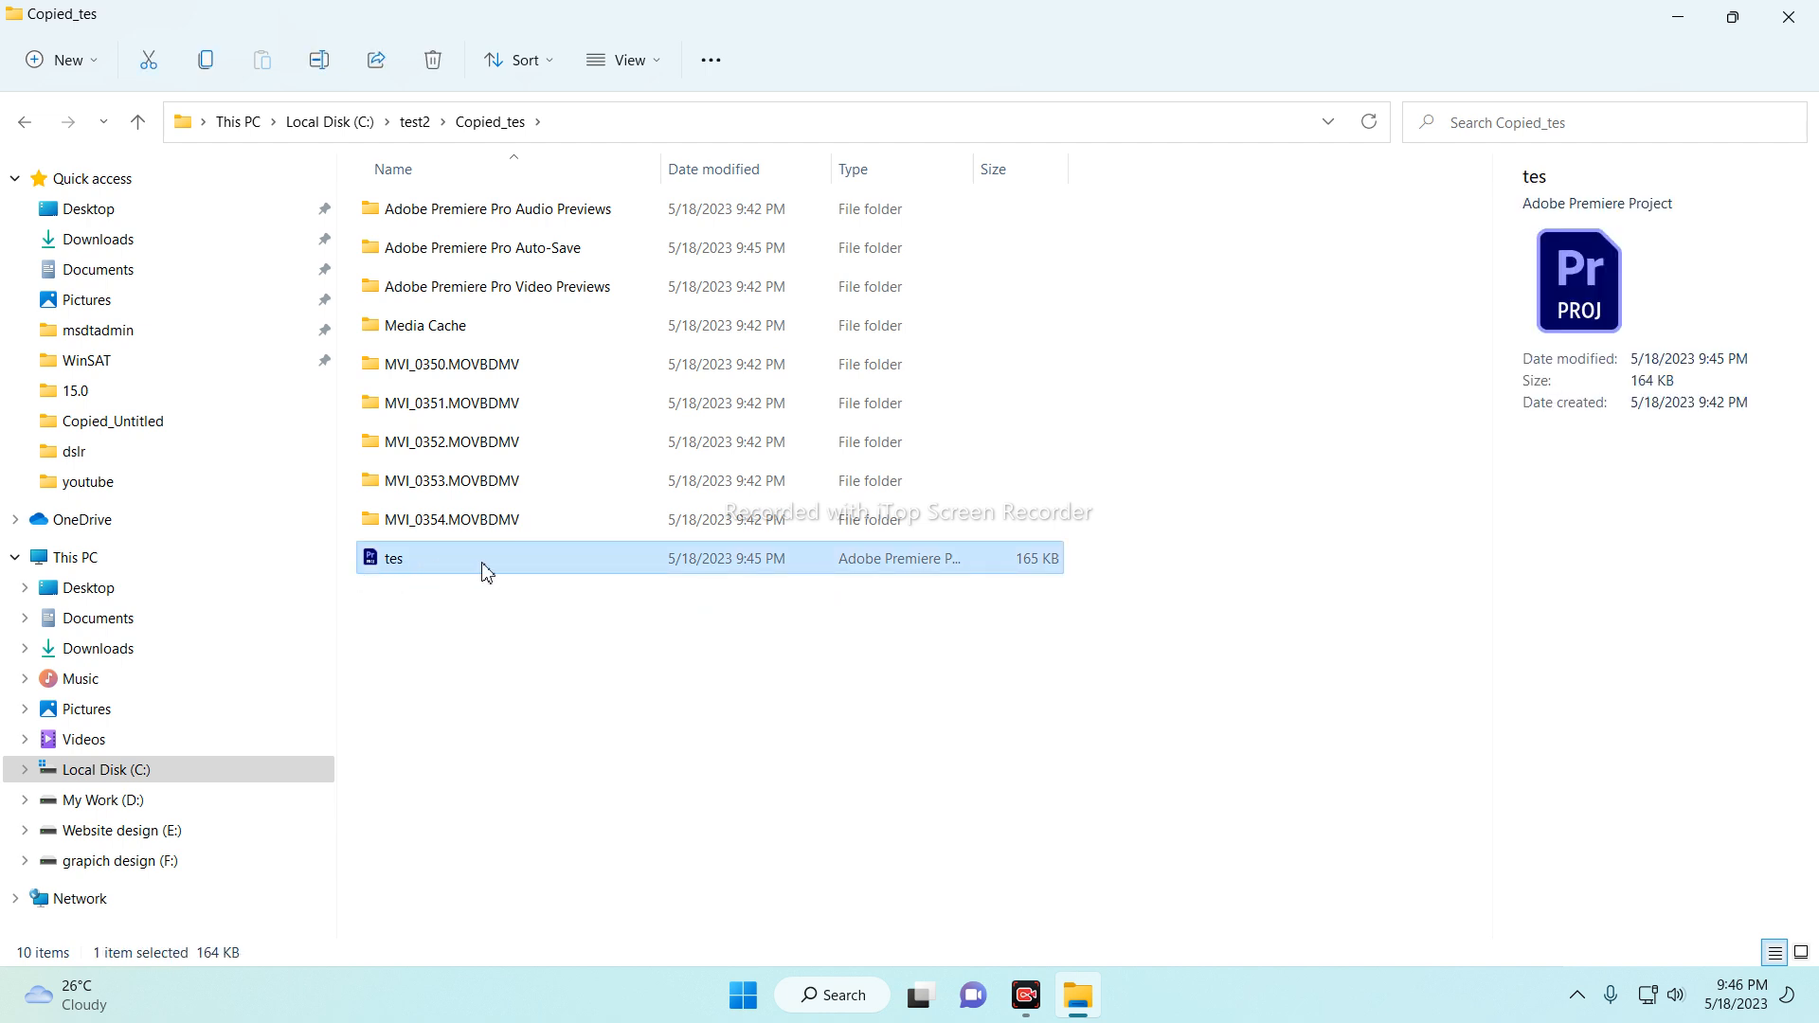
pyautogui.doubleClick(401, 571)
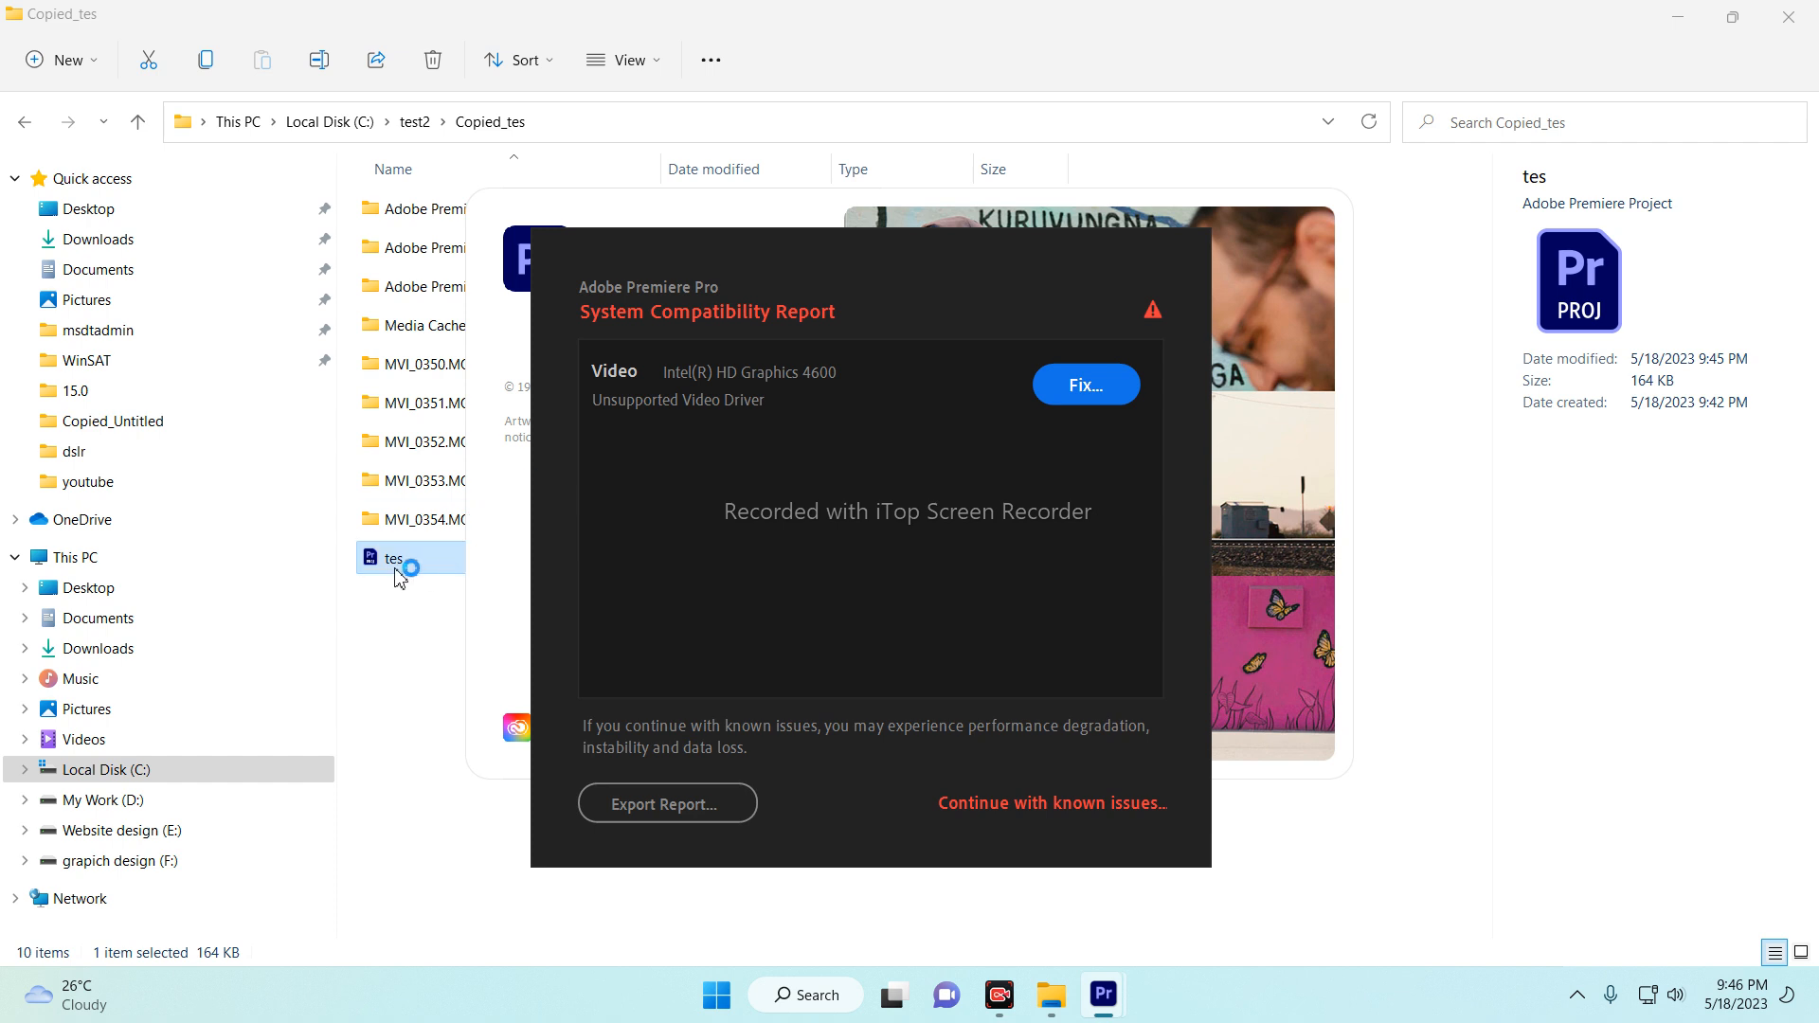
pyautogui.click(1059, 804)
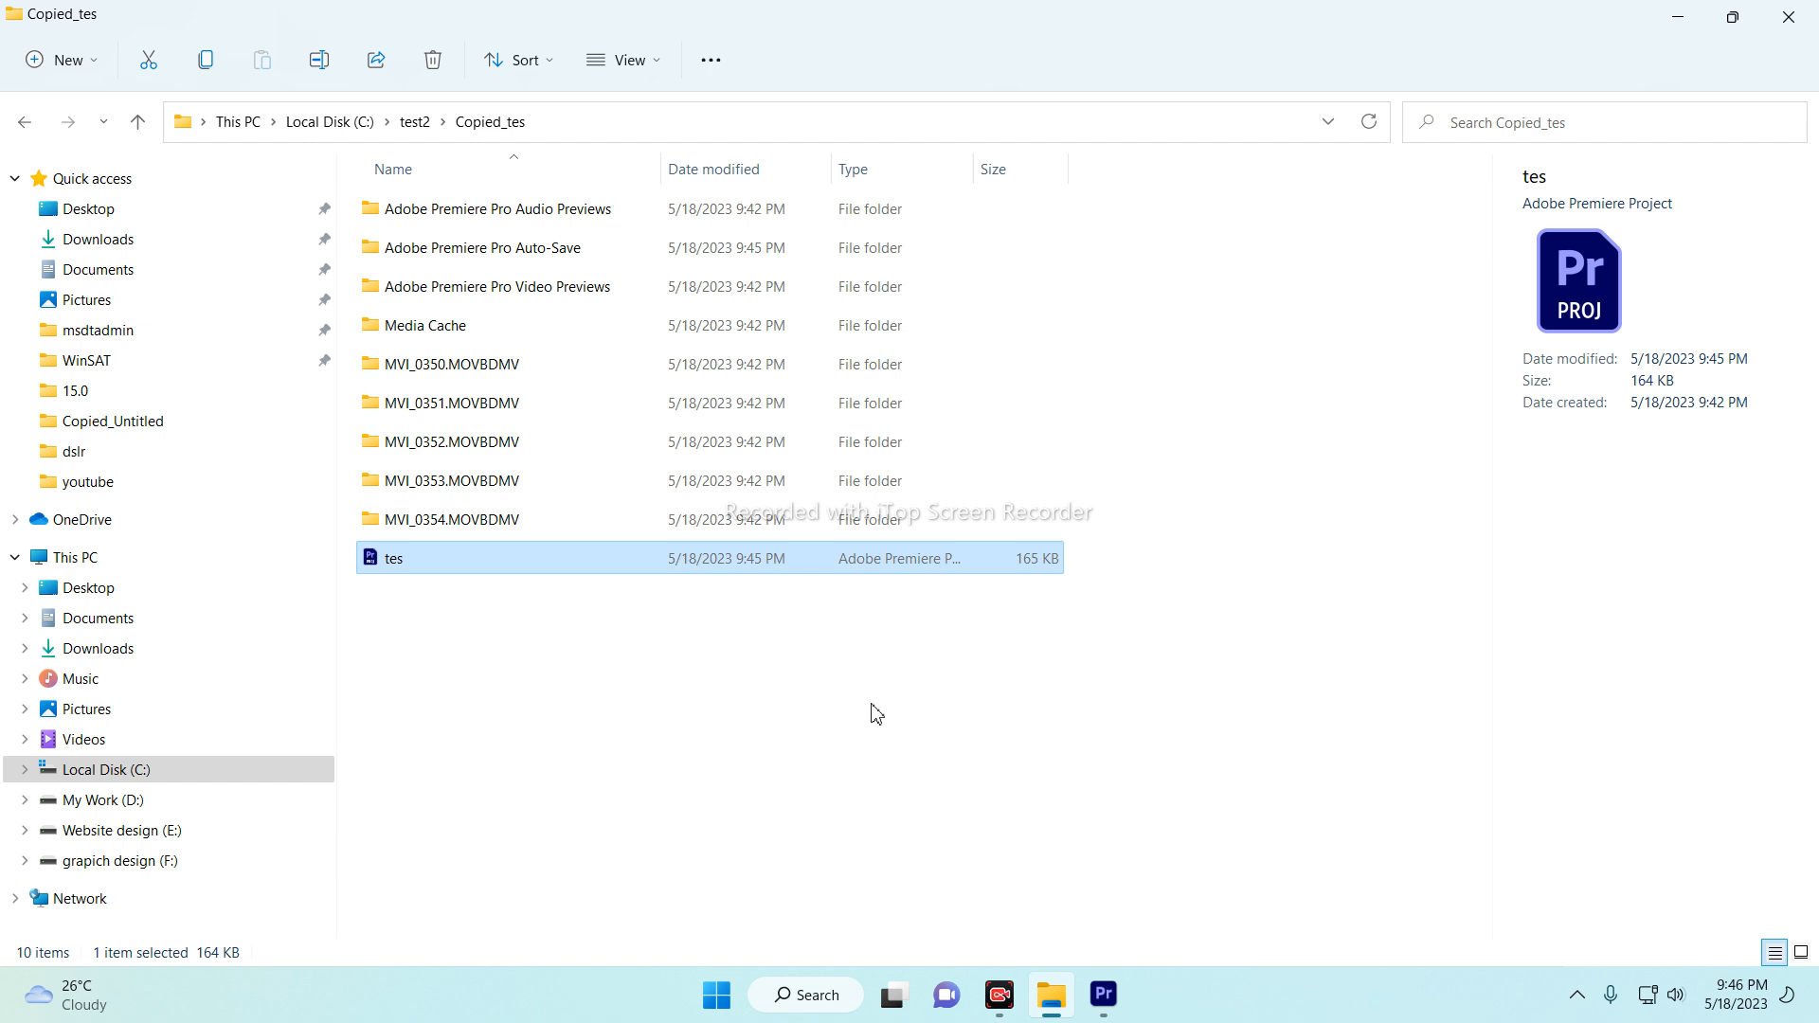
pyautogui.click(1113, 995)
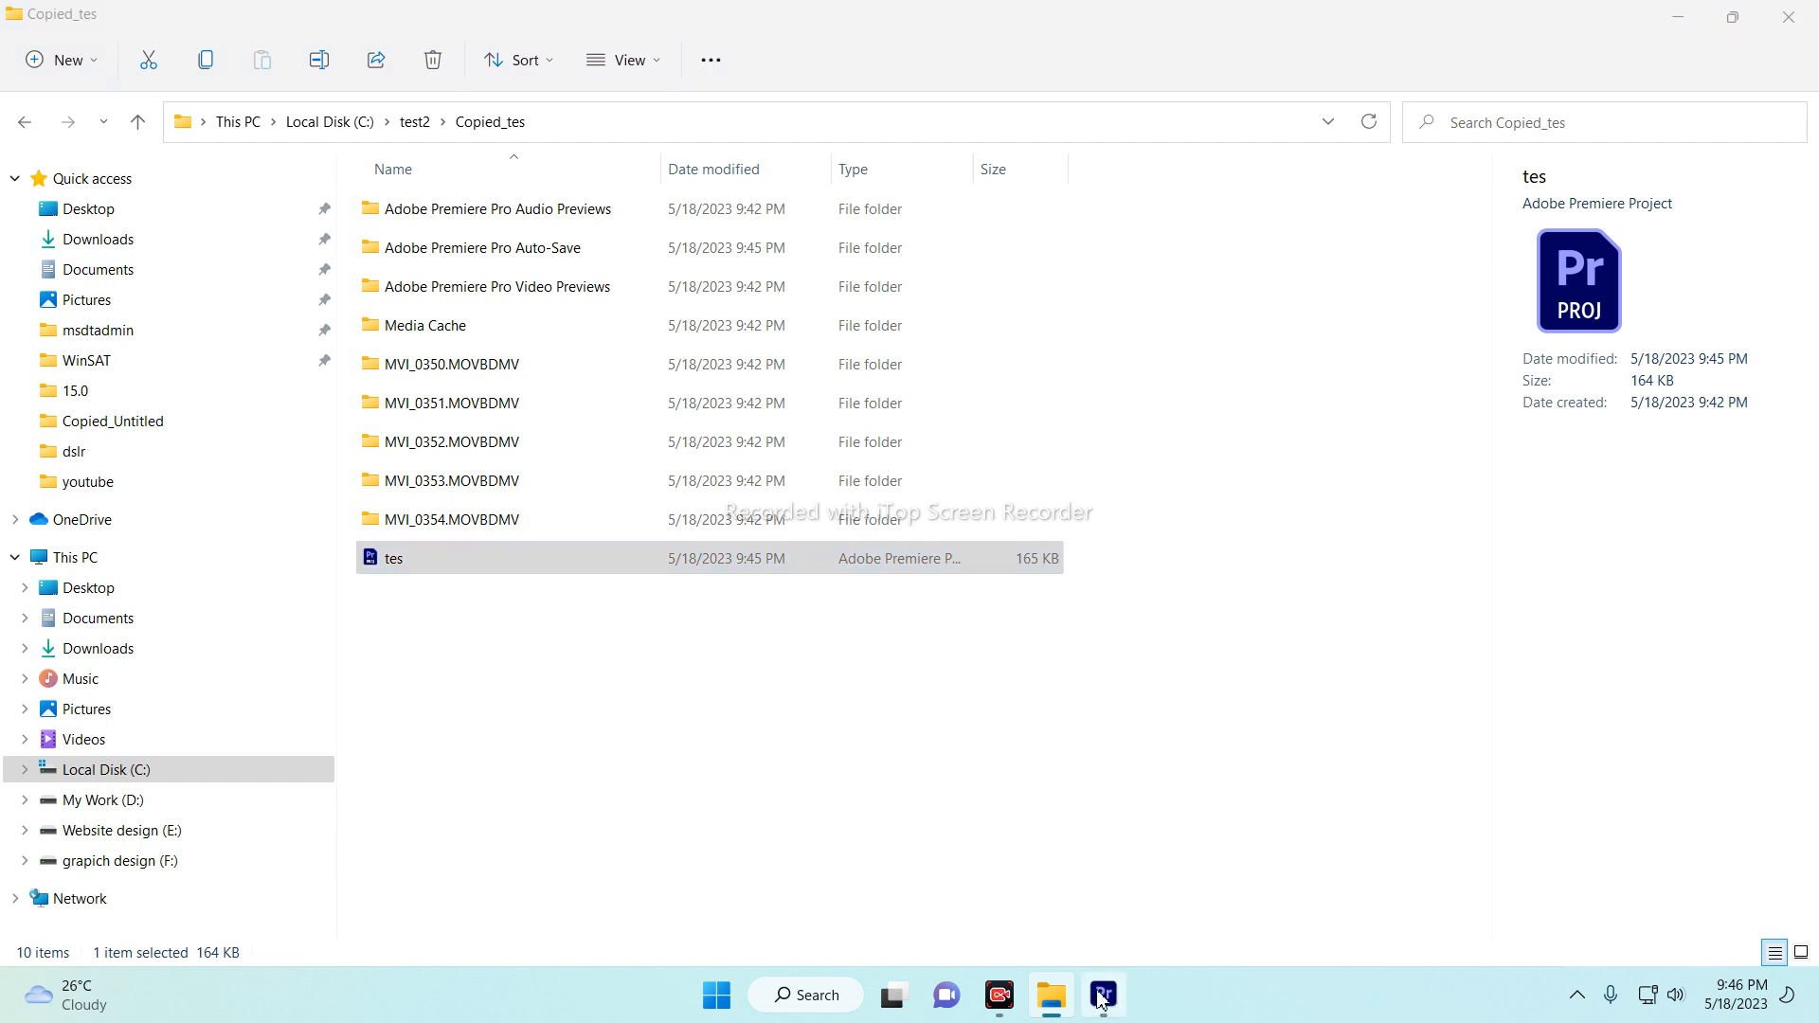
pyautogui.click(1678, 17)
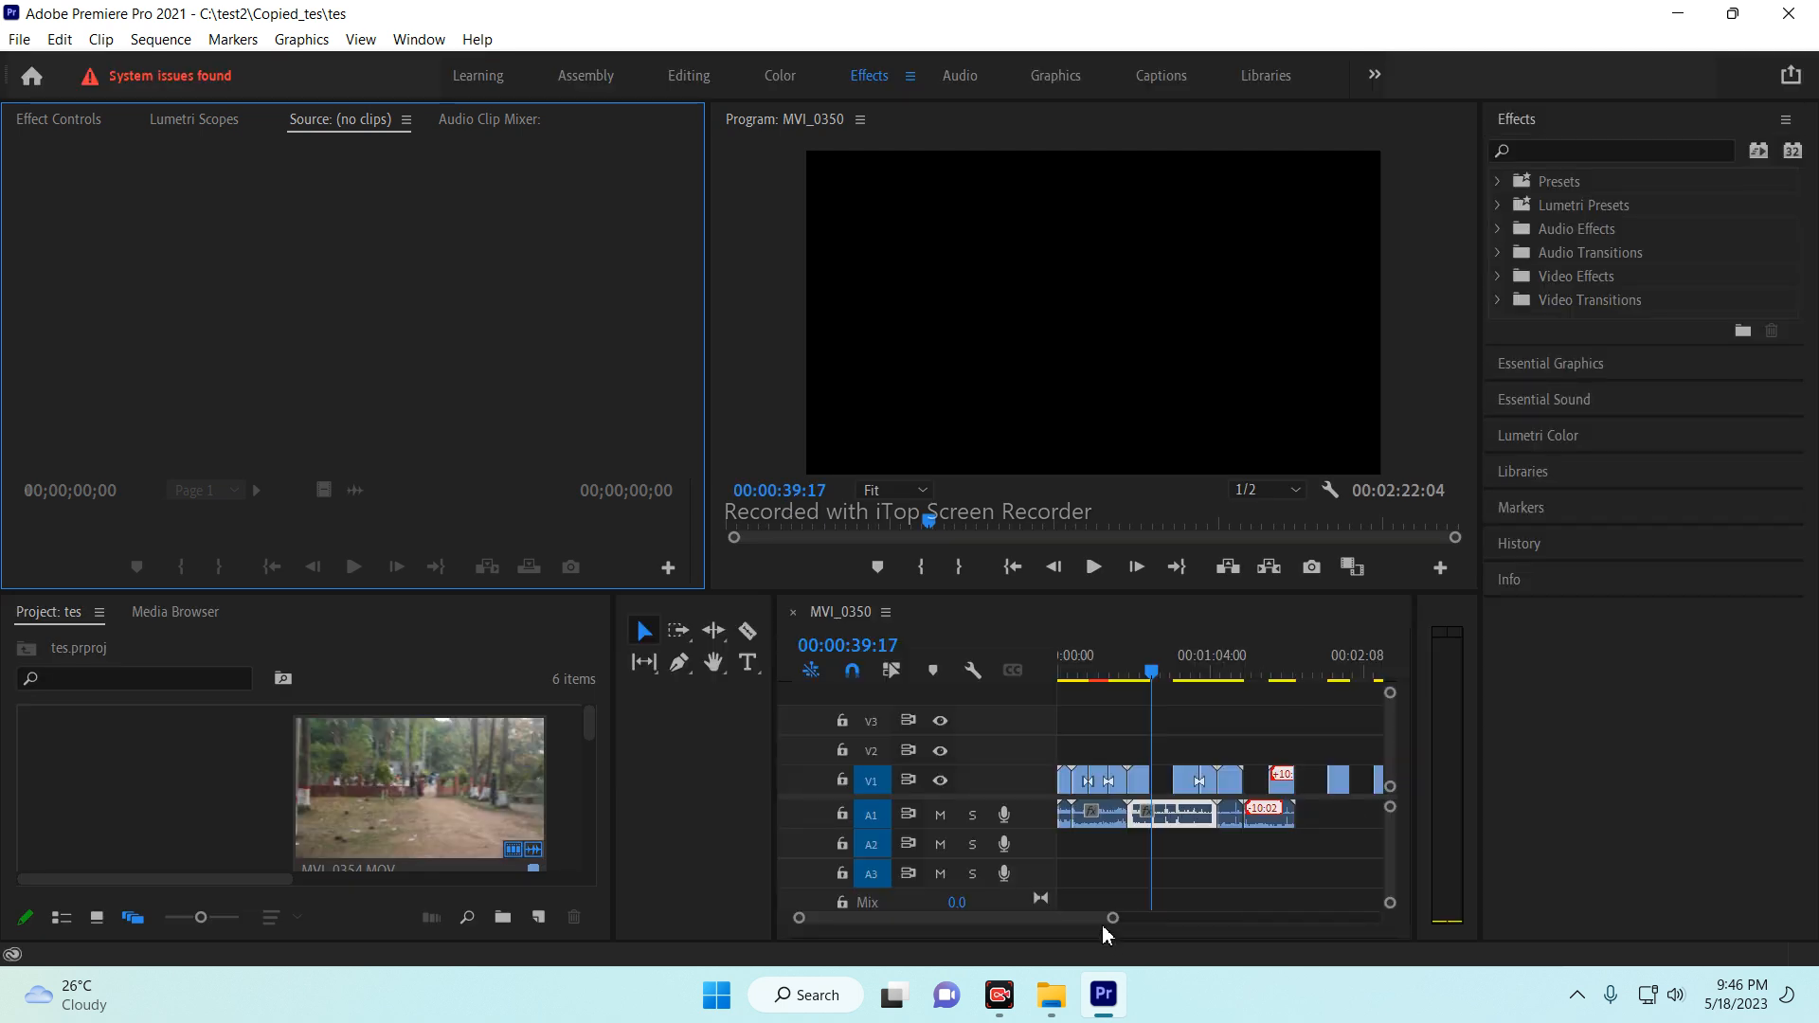
pyautogui.moveTo(1112, 918); pyautogui.dragTo(1184, 919)
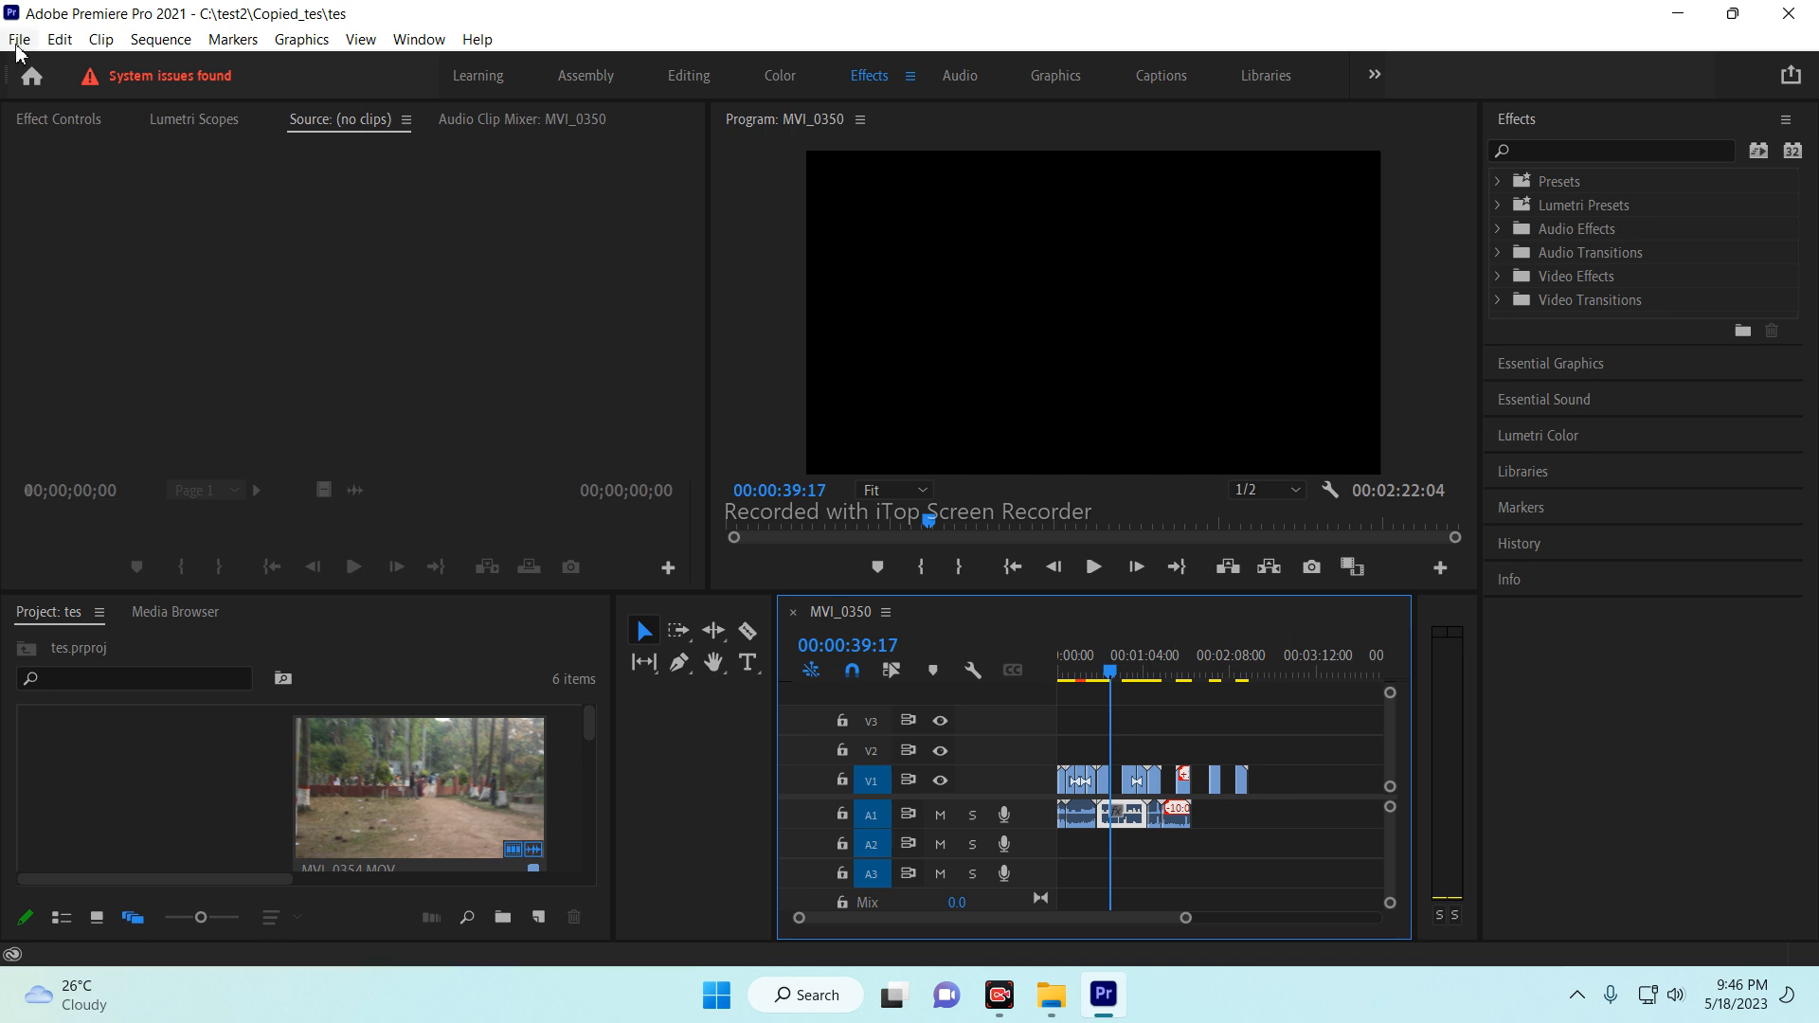
# Step: Review the automatic save interval in the Auto Save preferences and accept the dialog
pyautogui.click(59, 40)
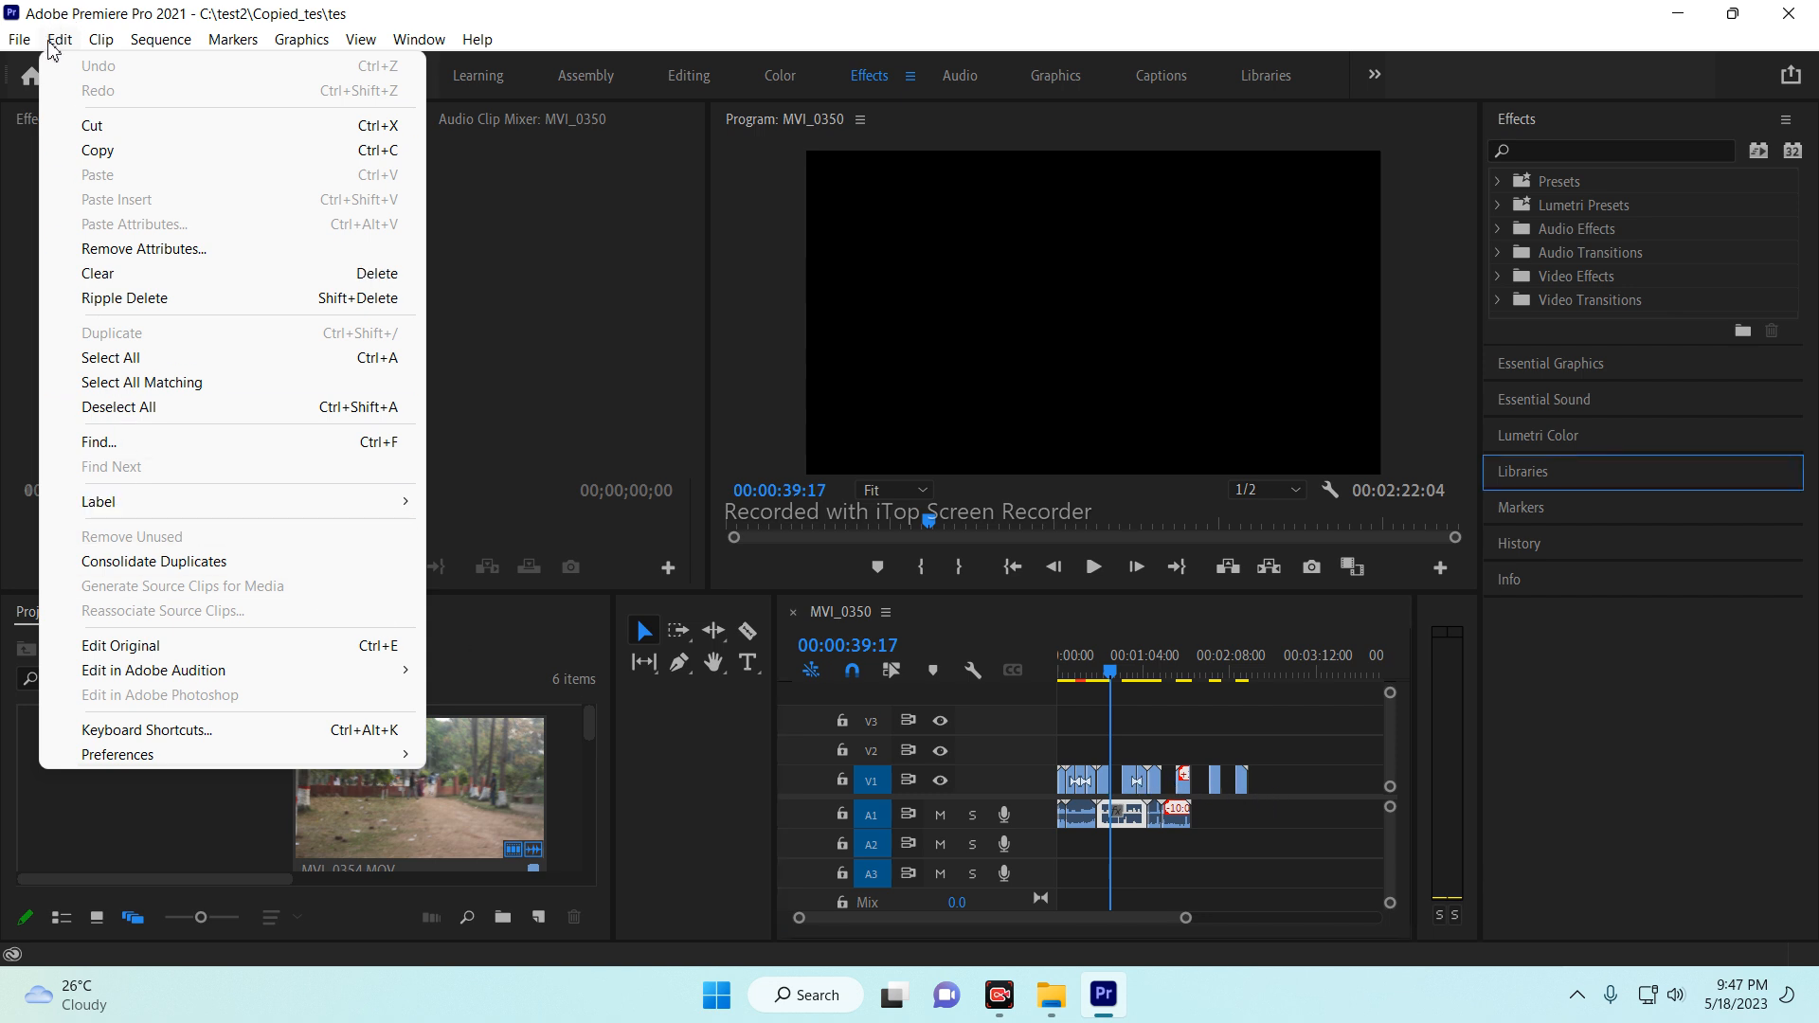
pyautogui.moveTo(159, 755)
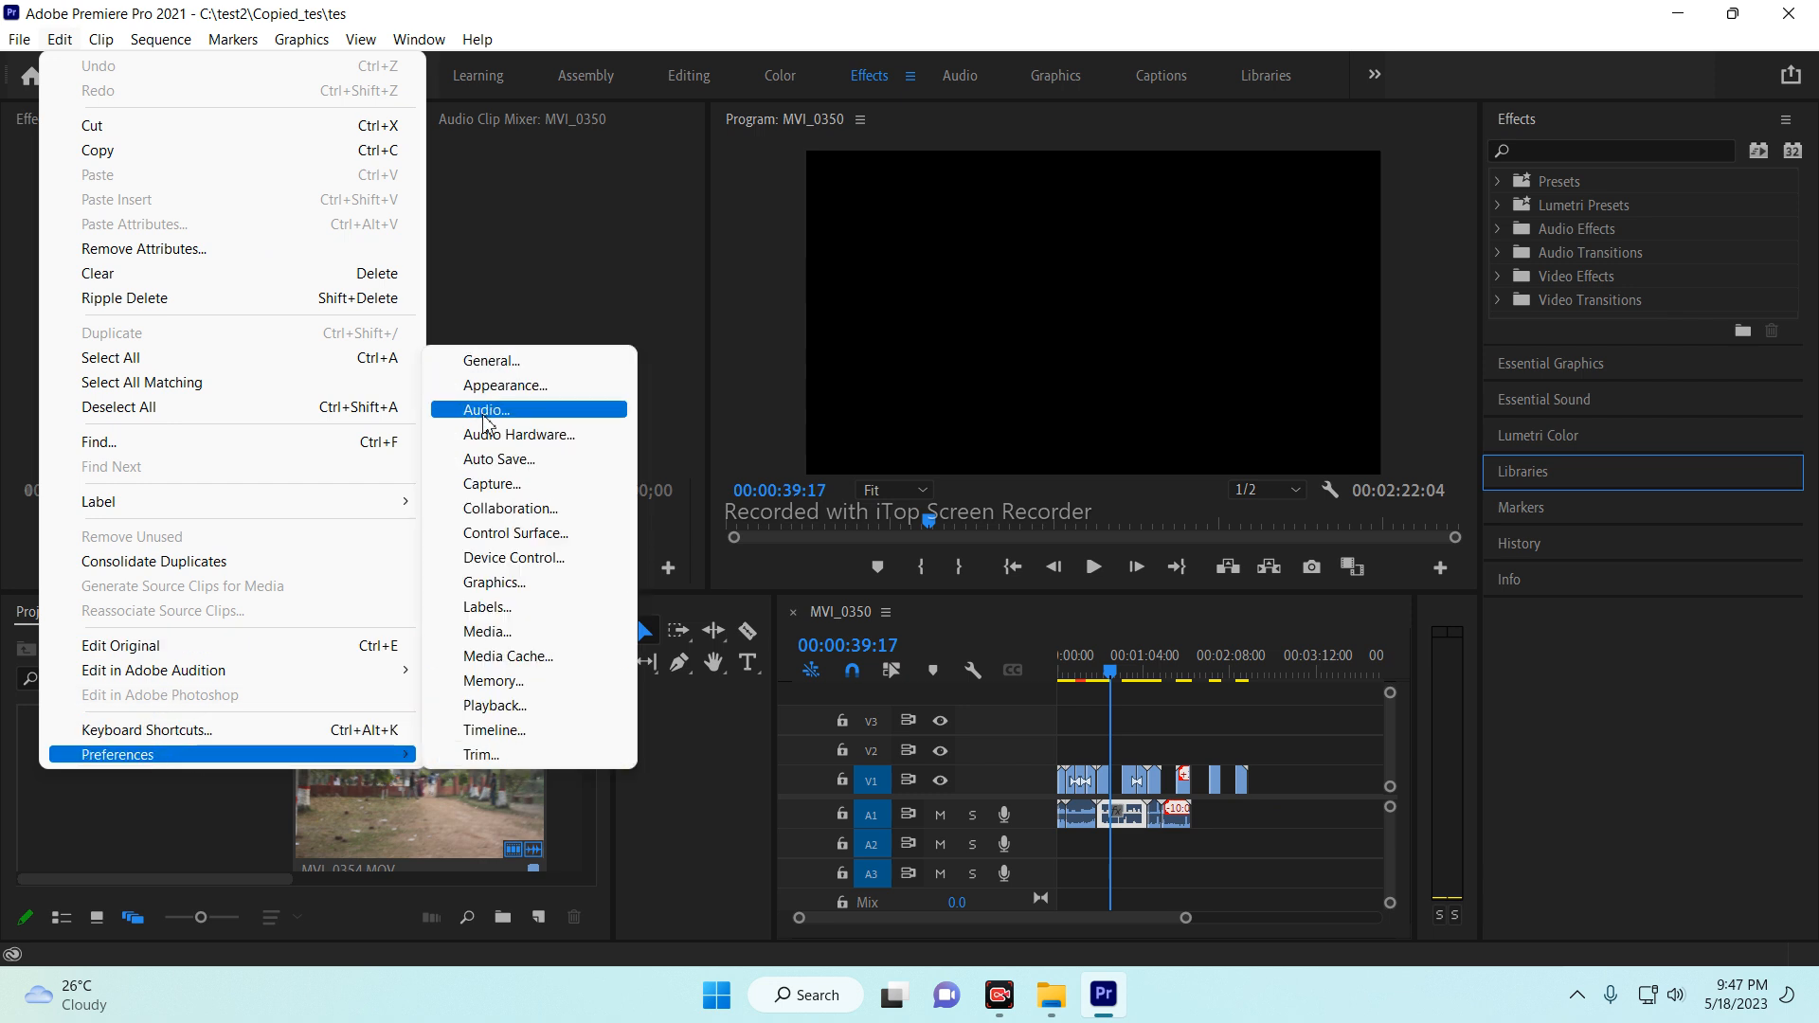
pyautogui.click(523, 460)
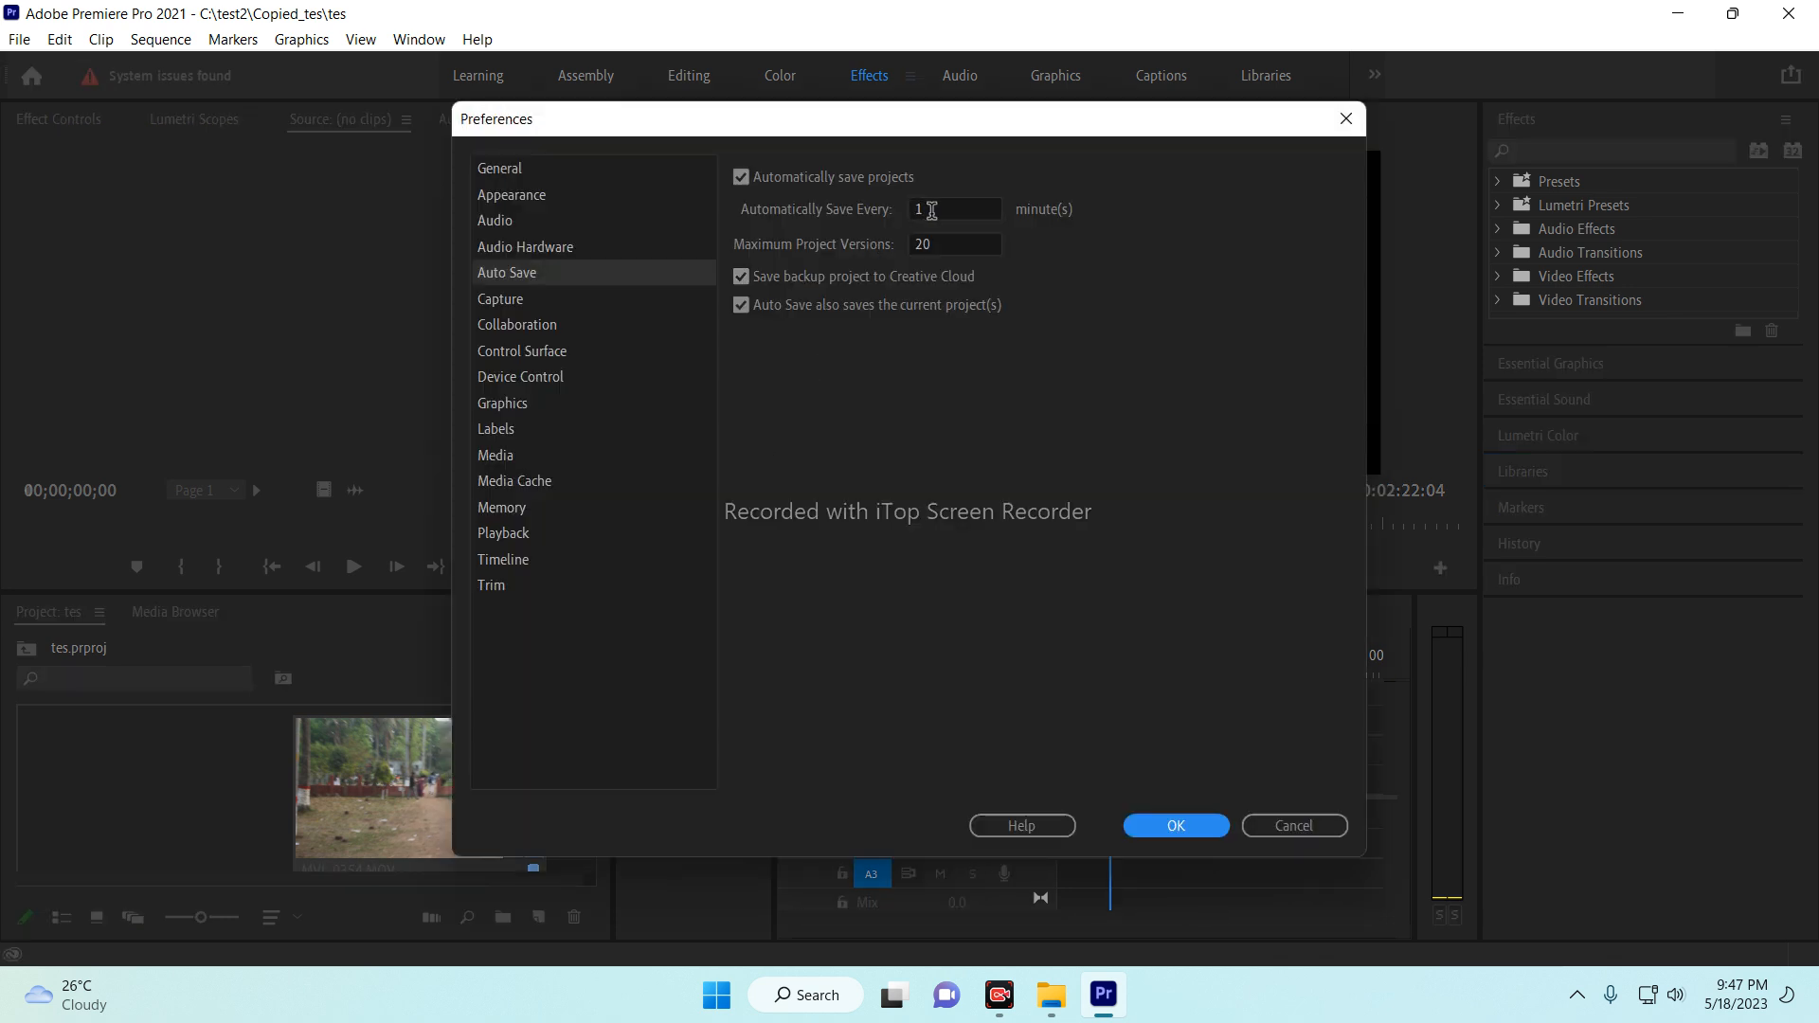
pyautogui.click(929, 207)
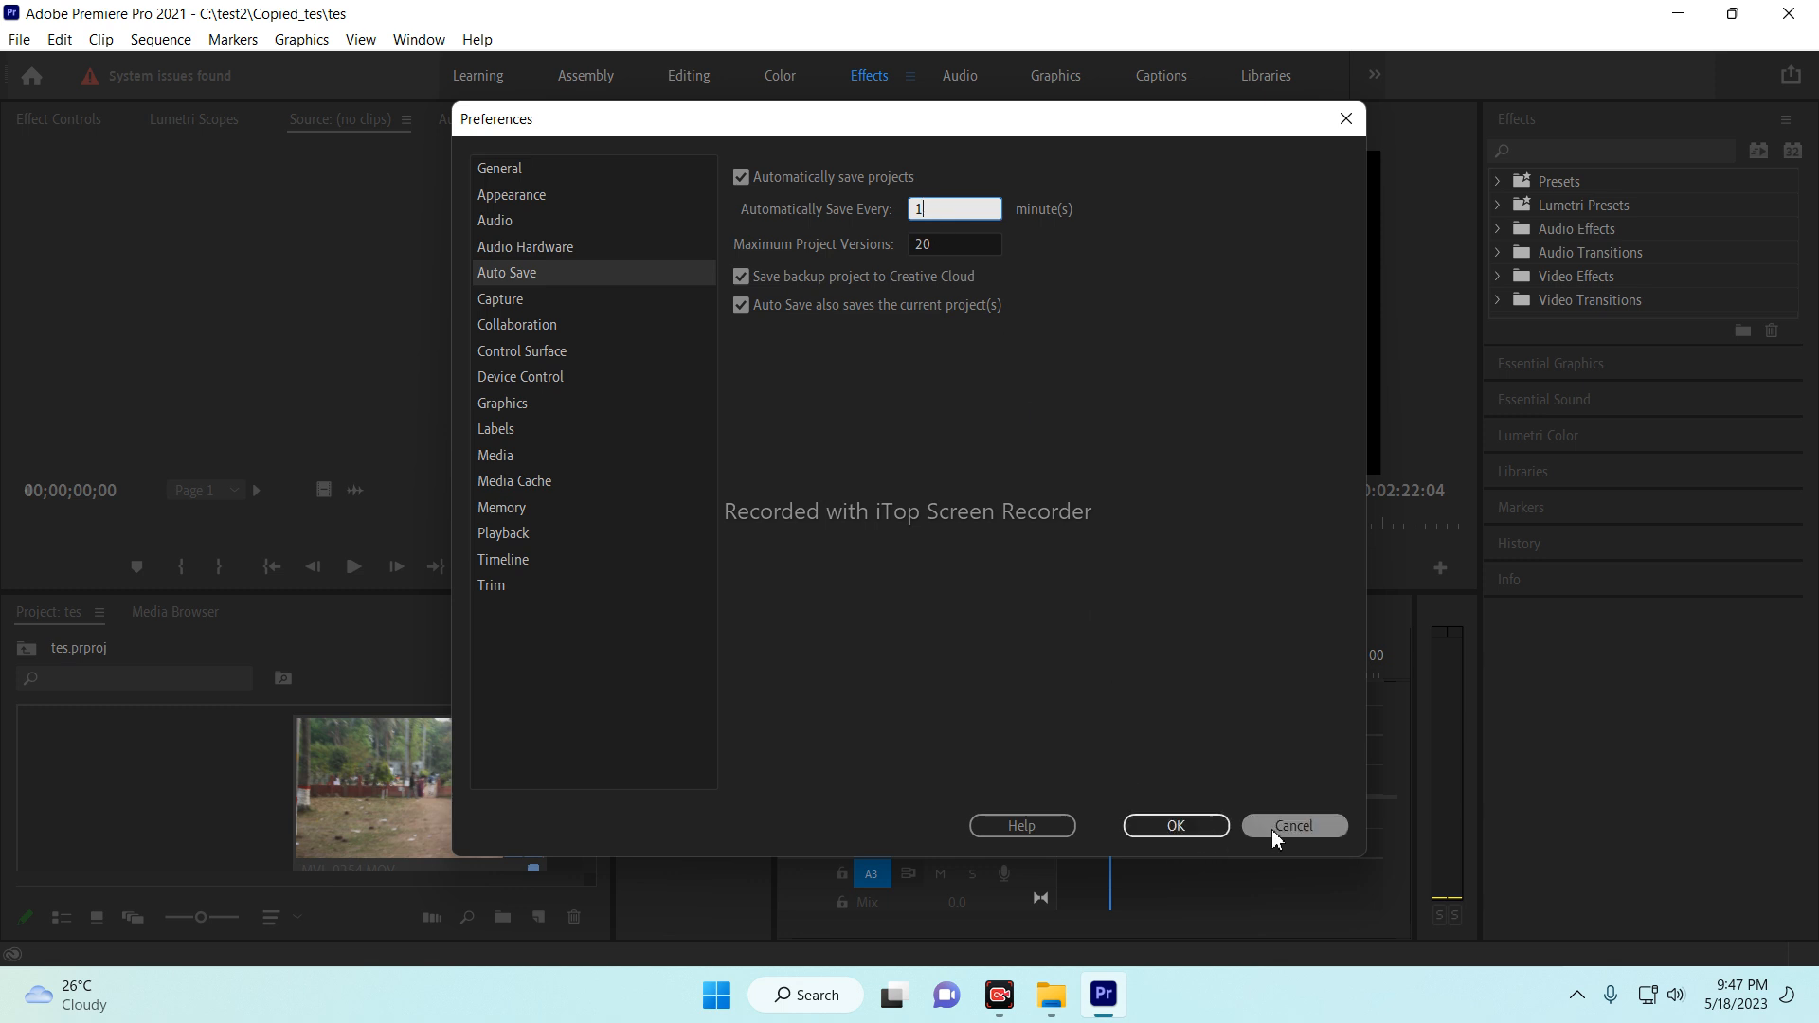
pyautogui.click(1177, 826)
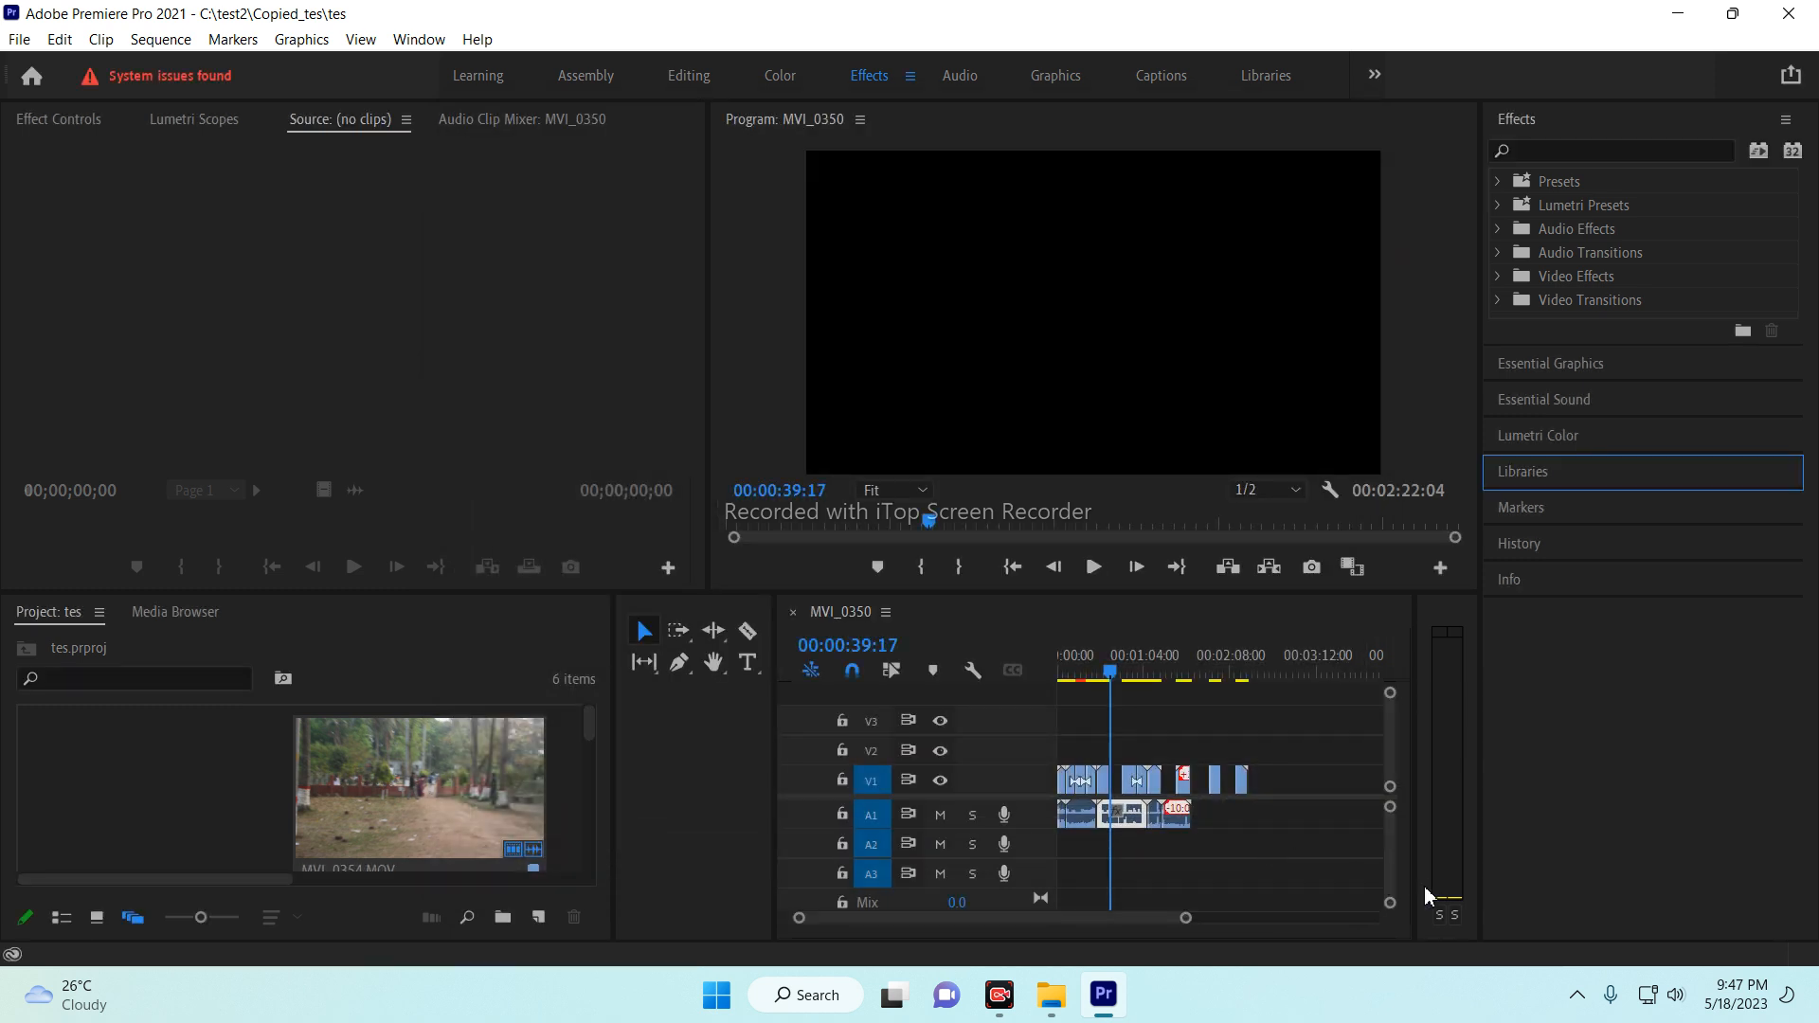